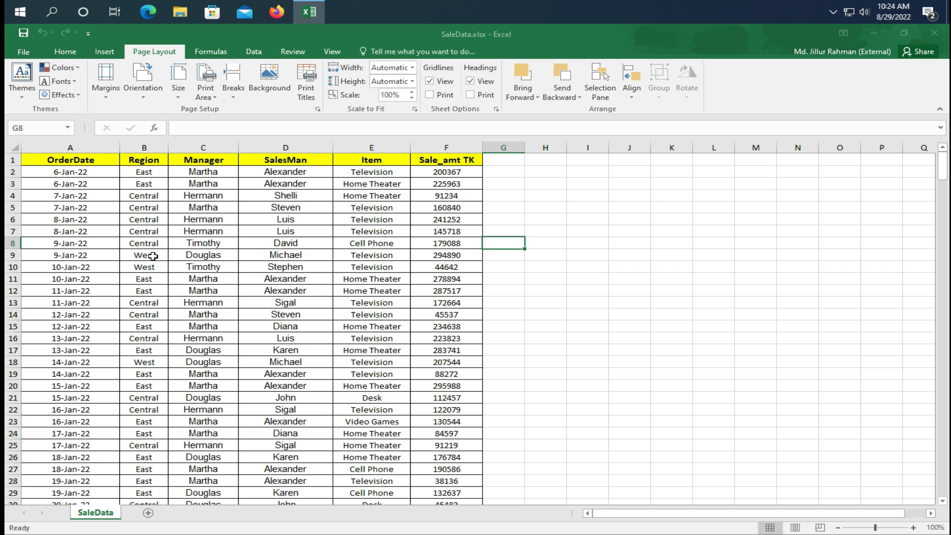
Look through the sales table from the header row down to the late February records.
{"action": "left_click_drag", "start_coordinate": [61, 160], "coordinate": [421, 468]}
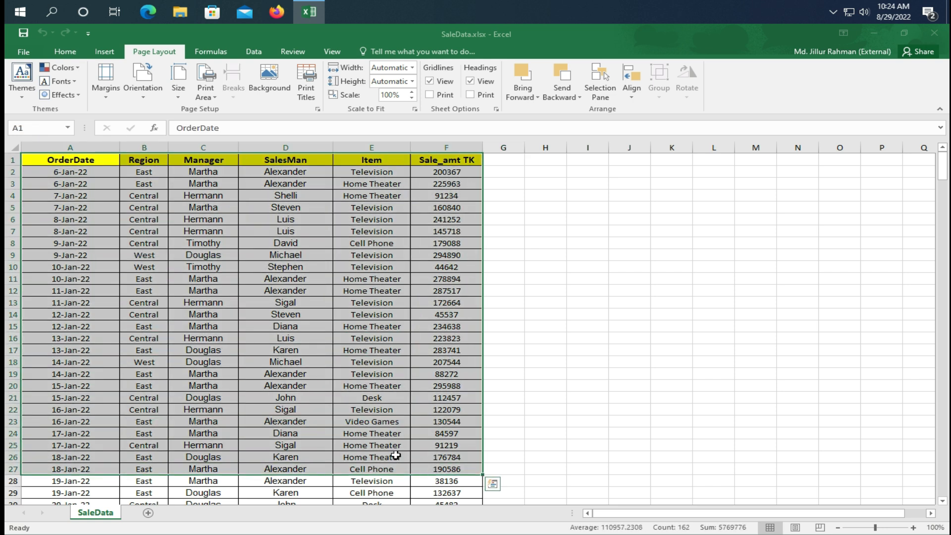
{"action": "scroll", "coordinate": [380, 448], "scroll_direction": "down", "scroll_amount": 4}
{"action": "scroll", "coordinate": [295, 452], "scroll_direction": "down", "scroll_amount": 17}
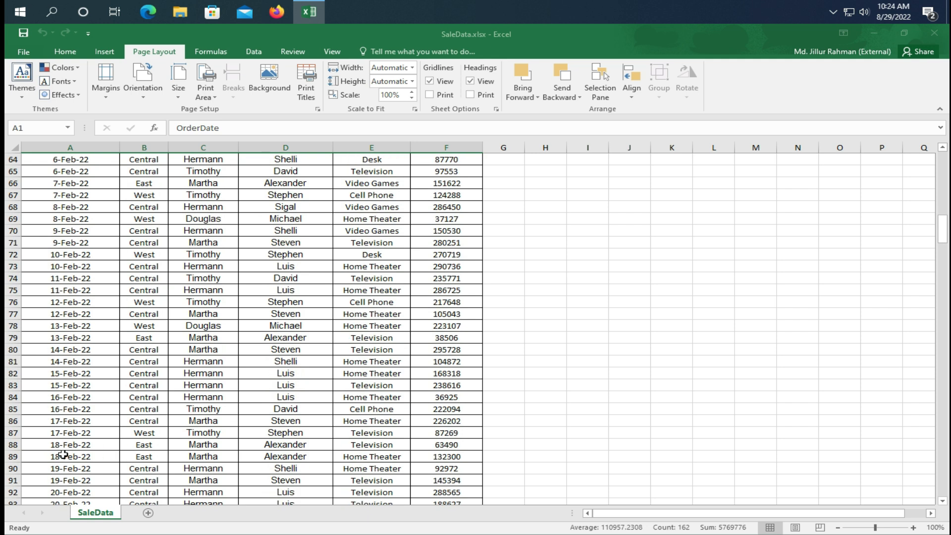
{"action": "left_click_drag", "start_coordinate": [64, 454], "coordinate": [379, 477]}
{"action": "scroll", "coordinate": [132, 436], "scroll_direction": "down", "scroll_amount": 10}
{"action": "scroll", "coordinate": [132, 436], "scroll_direction": "up", "scroll_amount": 12}
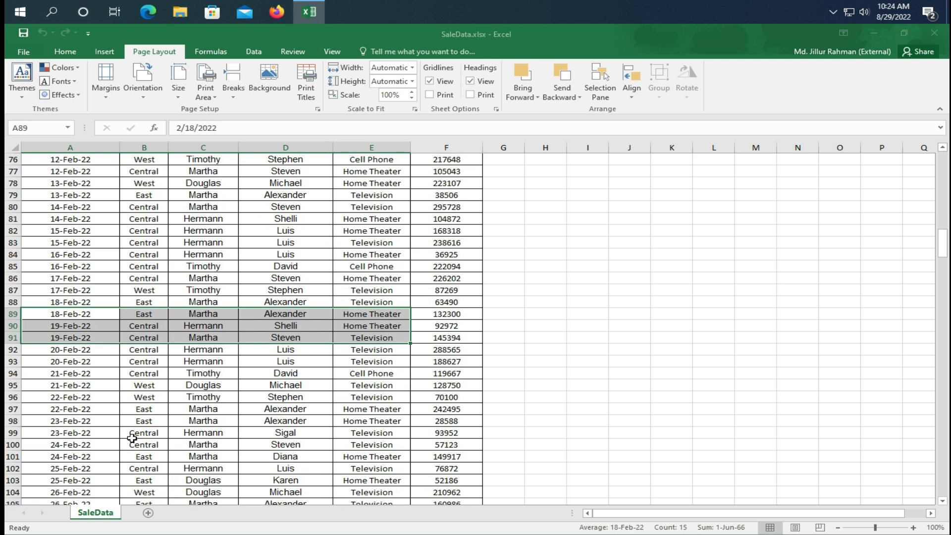
{"action": "scroll", "coordinate": [131, 438], "scroll_direction": "up", "scroll_amount": 19}
{"action": "left_click", "coordinate": [257, 242]}
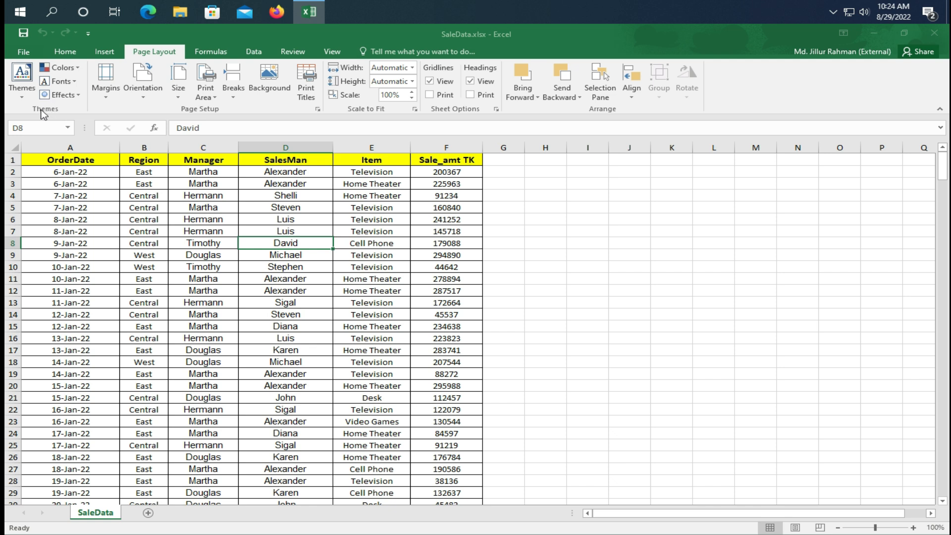
{"action": "left_click", "coordinate": [23, 101]}
{"action": "left_click", "coordinate": [557, 274]}
{"action": "left_click", "coordinate": [594, 289]}
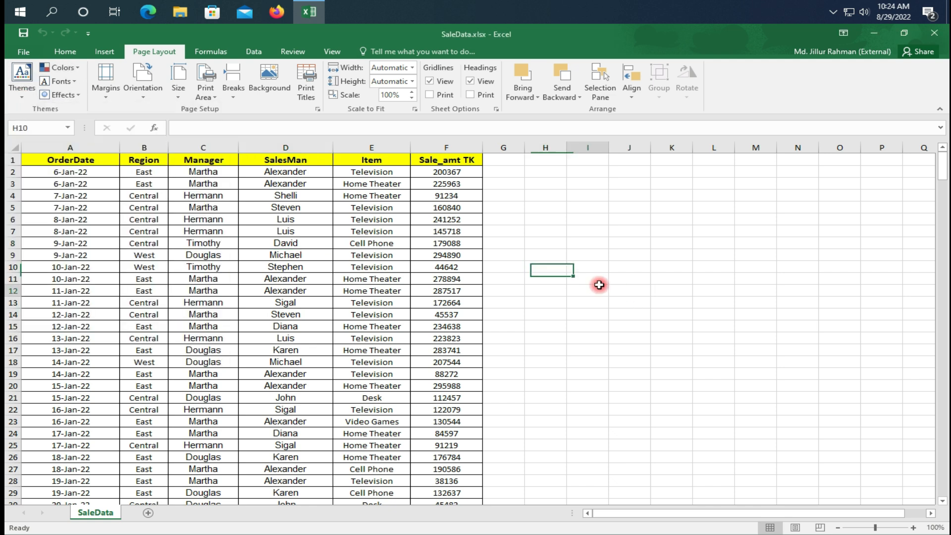
Draw a rectangle about 5" wide and 3.15" high in the empty cells beside the sales table.
{"action": "left_click", "coordinate": [105, 51]}
{"action": "left_click", "coordinate": [205, 67]}
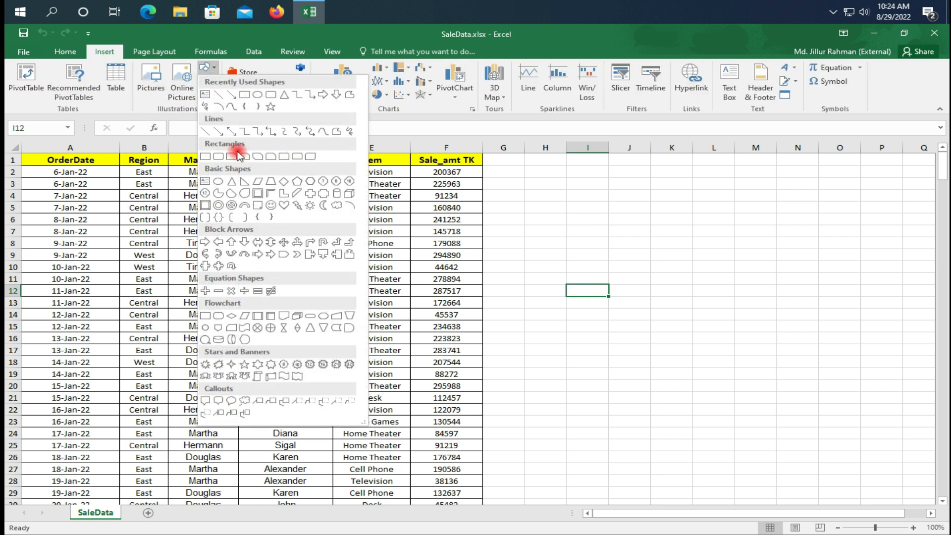
{"action": "left_click", "coordinate": [206, 156]}
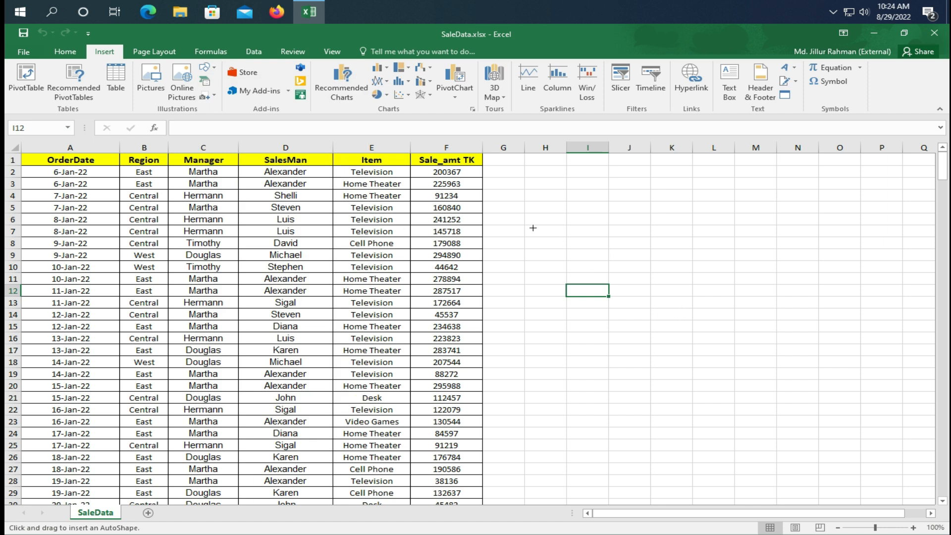
{"action": "left_click_drag", "start_coordinate": [532, 228], "coordinate": [847, 407]}
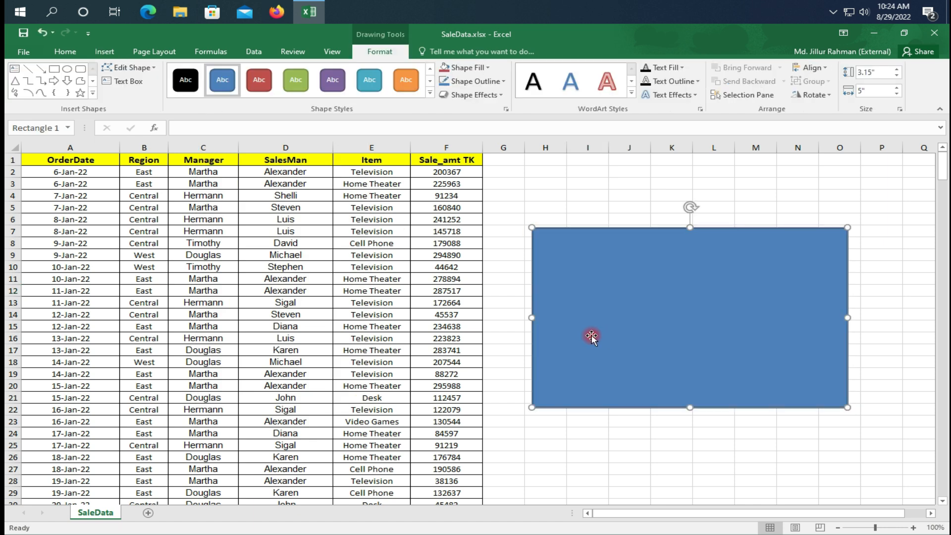
Preview the available workbook themes, such as Ion, on the rectangle without applying one.
{"action": "left_click", "coordinate": [152, 51]}
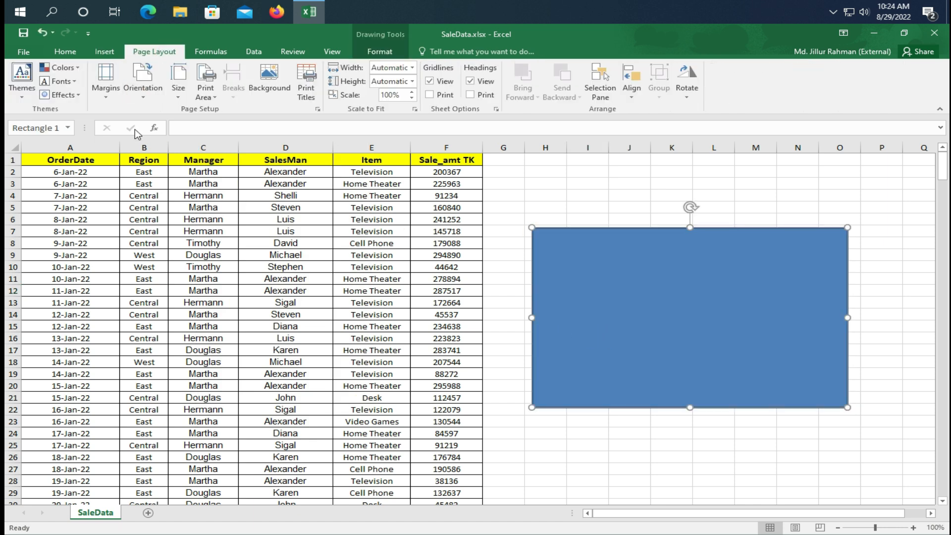
{"action": "left_click", "coordinate": [22, 87]}
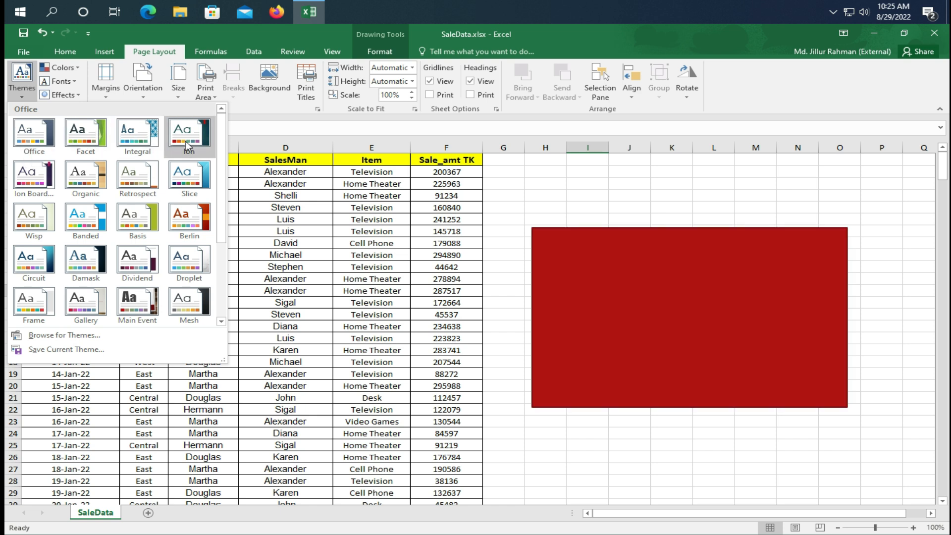
{"action": "scroll", "coordinate": [169, 255], "scroll_direction": "down", "scroll_amount": 3}
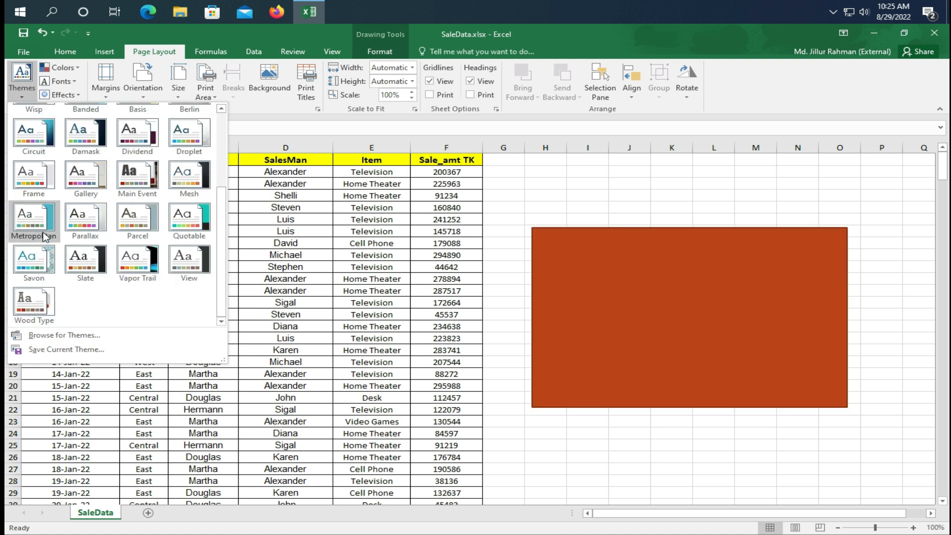
{"action": "scroll", "coordinate": [44, 238], "scroll_direction": "up", "scroll_amount": 3}
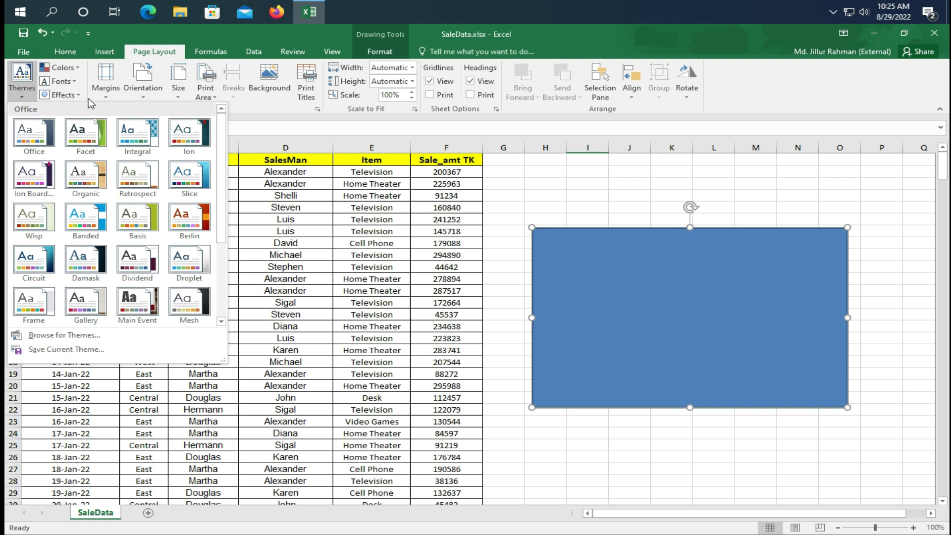
Examine the theme color, font and effect sets without applying any of them.
{"action": "left_click", "coordinate": [59, 68]}
{"action": "left_click", "coordinate": [60, 67]}
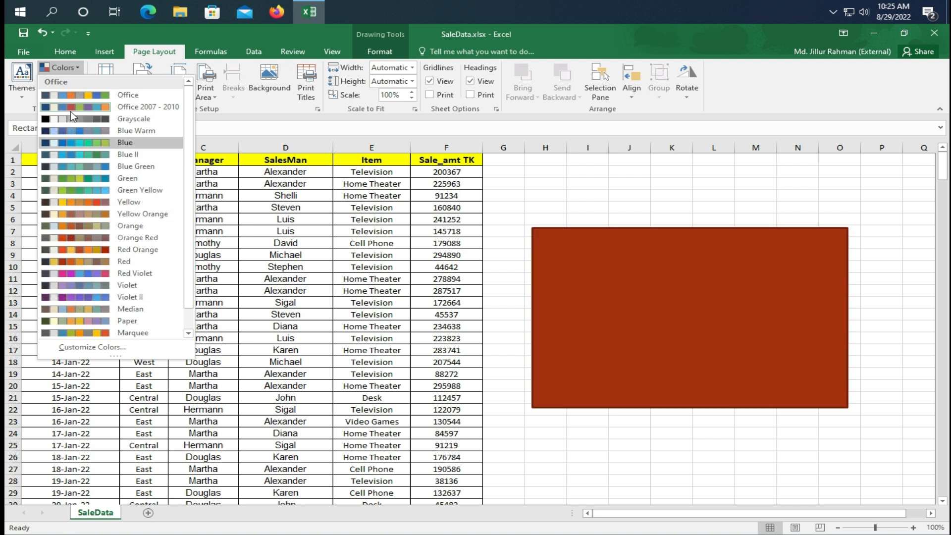
{"action": "left_click", "coordinate": [76, 68]}
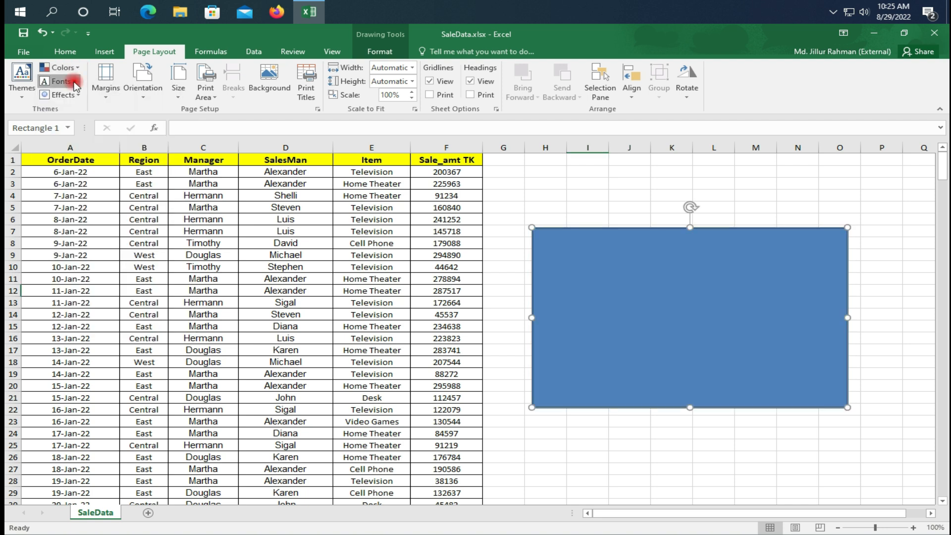
{"action": "left_click", "coordinate": [74, 84]}
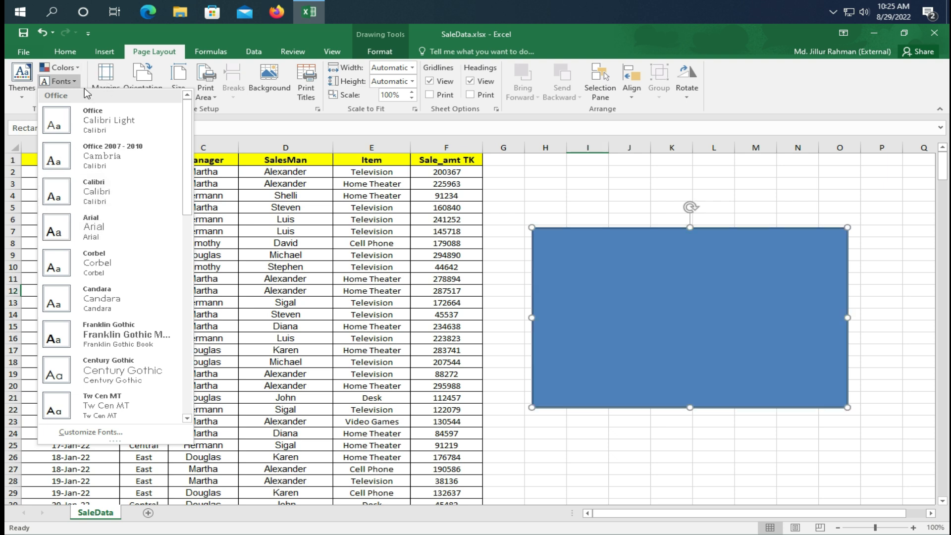
{"action": "left_click", "coordinate": [70, 81]}
{"action": "left_click", "coordinate": [67, 96]}
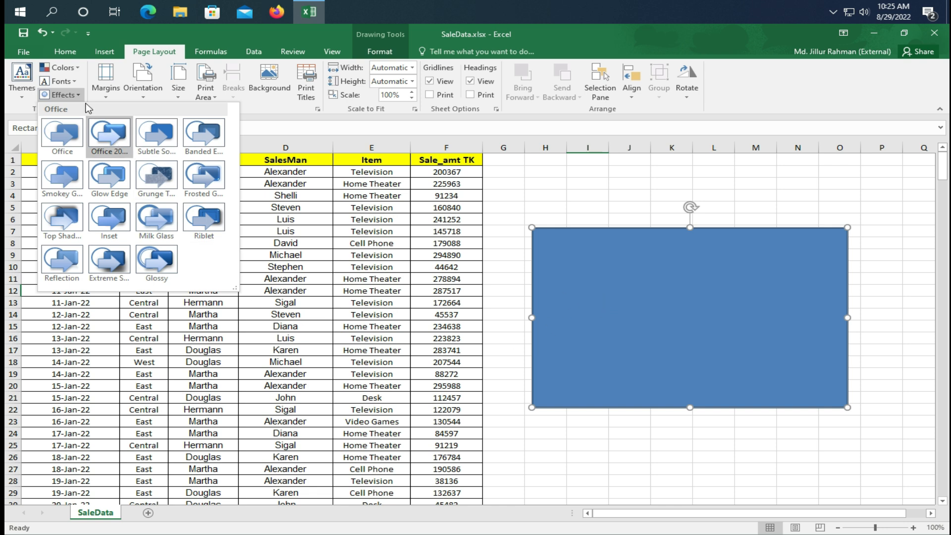
{"action": "left_click", "coordinate": [560, 199]}
Delete the rectangle beside the sales table.
{"action": "left_click", "coordinate": [591, 287]}
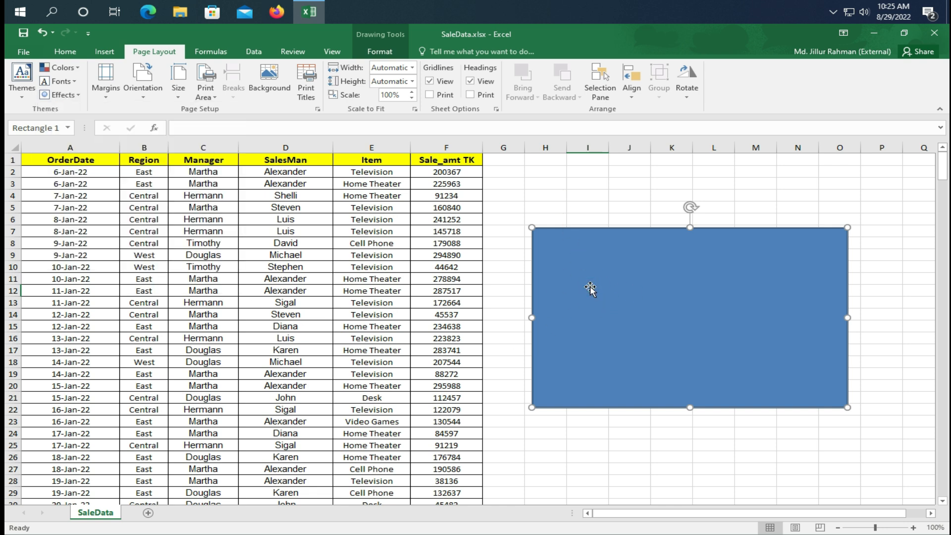
{"action": "key", "text": "Delete"}
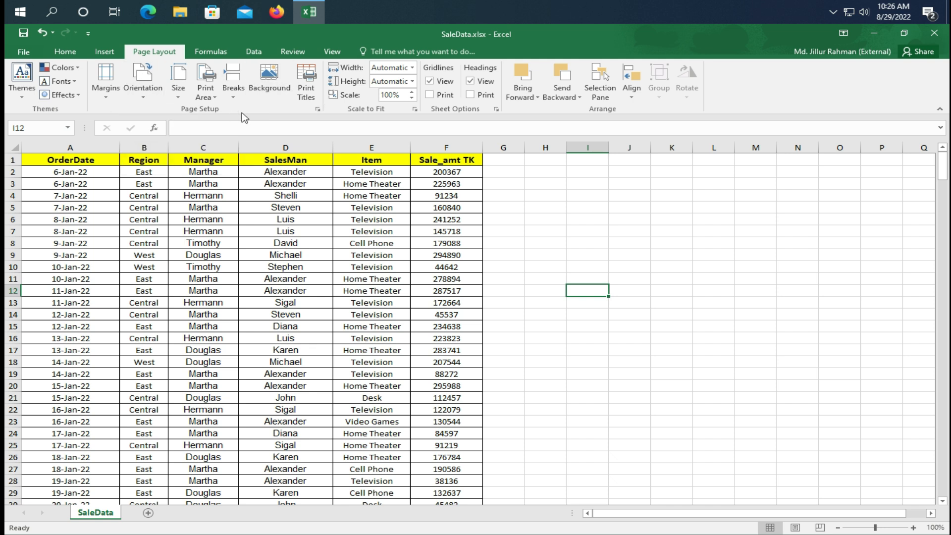
{"action": "mouse_move", "coordinate": [702, 515]}
{"action": "left_mouse_down"}
{"action": "mouse_move", "coordinate": [722, 515]}
{"action": "mouse_move", "coordinate": [701, 515]}
{"action": "left_mouse_up"}
Review the margin presets and the custom margin settings in Page Setup, leaving the values as they are.
{"action": "left_click", "coordinate": [279, 336]}
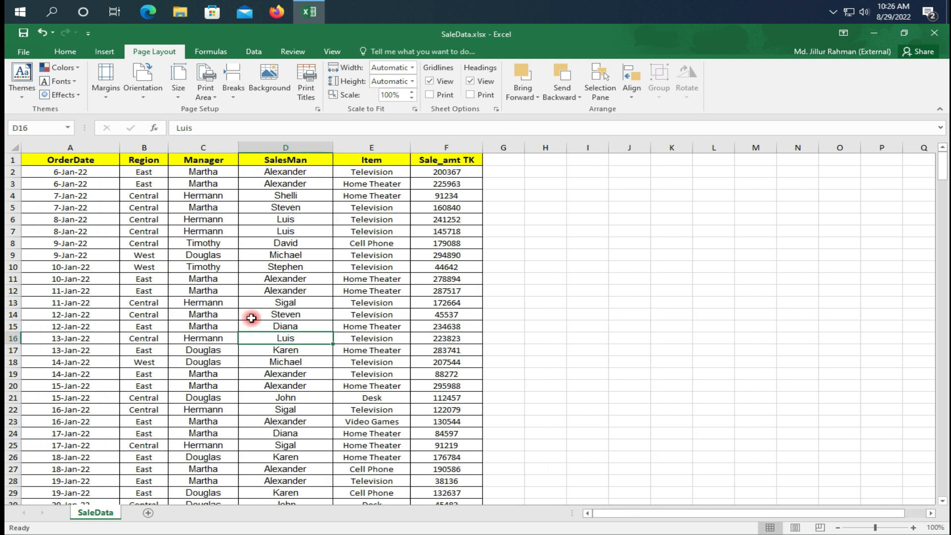
{"action": "left_click", "coordinate": [106, 82]}
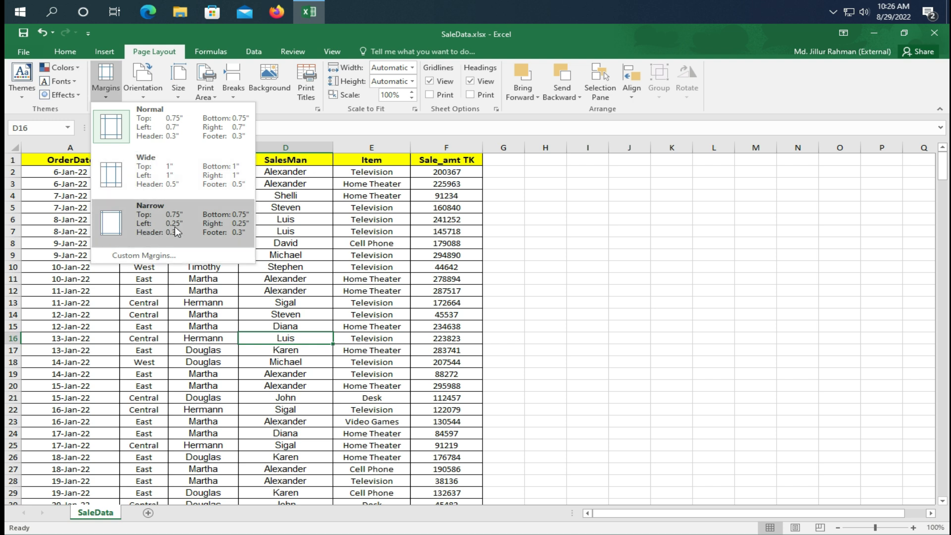
{"action": "left_click", "coordinate": [136, 256]}
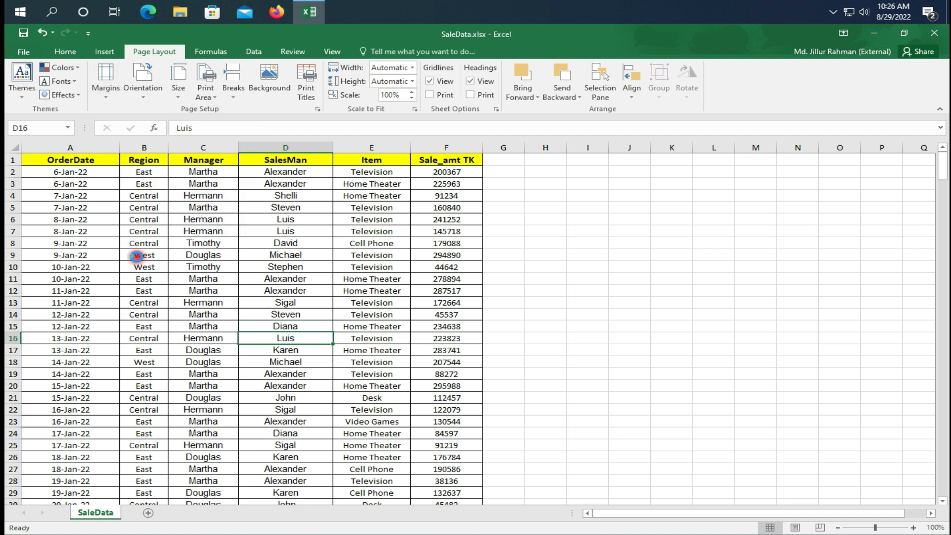
{"action": "left_click_drag", "start_coordinate": [628, 177], "coordinate": [486, 194]}
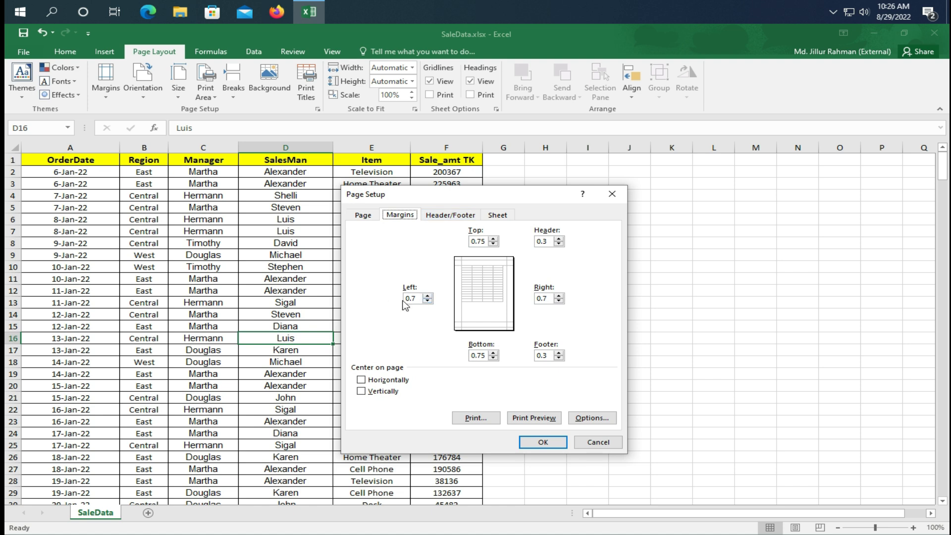
{"action": "left_click", "coordinate": [612, 194]}
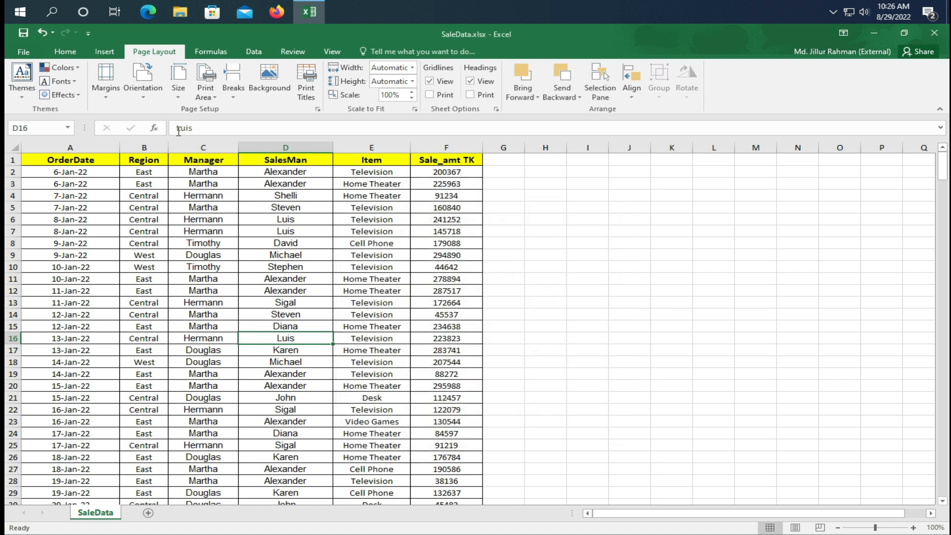
Check the print preview of the SaleData sheet, looking at which table columns fit on the first page.
{"action": "left_click", "coordinate": [112, 221]}
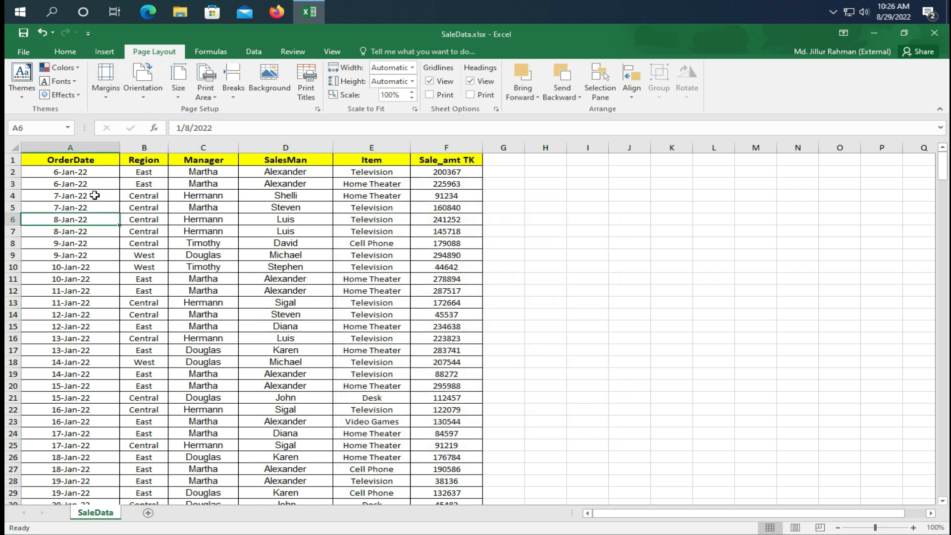
{"action": "left_click", "coordinate": [211, 302]}
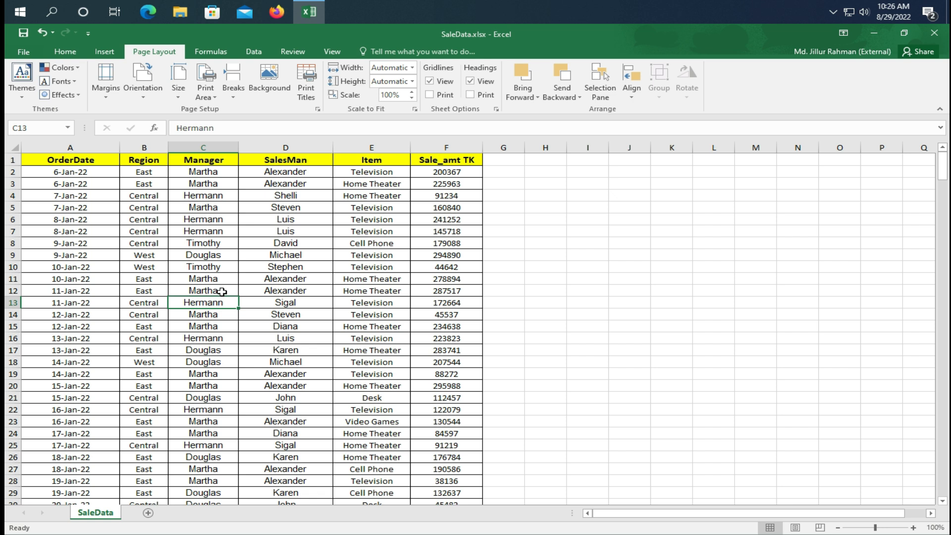
{"action": "key", "text": "ctrl+p"}
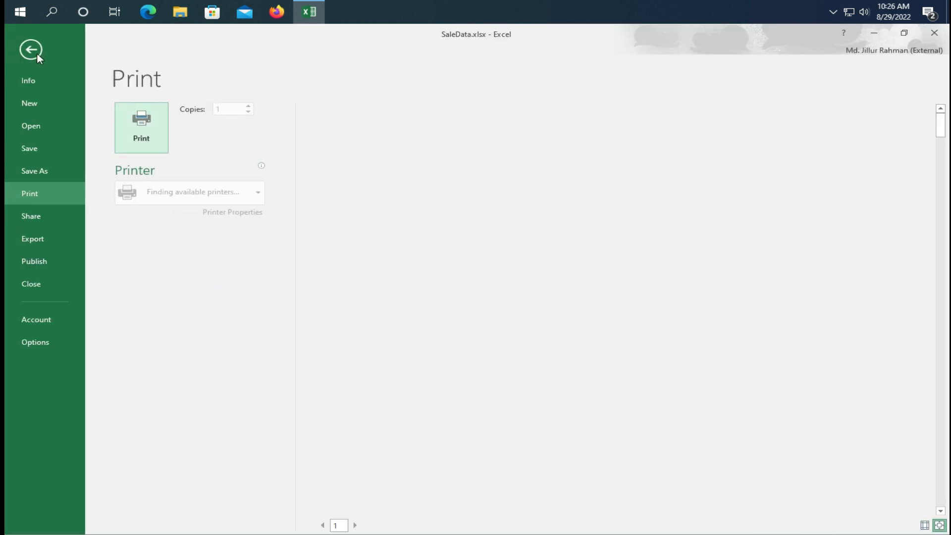
{"action": "left_click", "coordinate": [32, 51]}
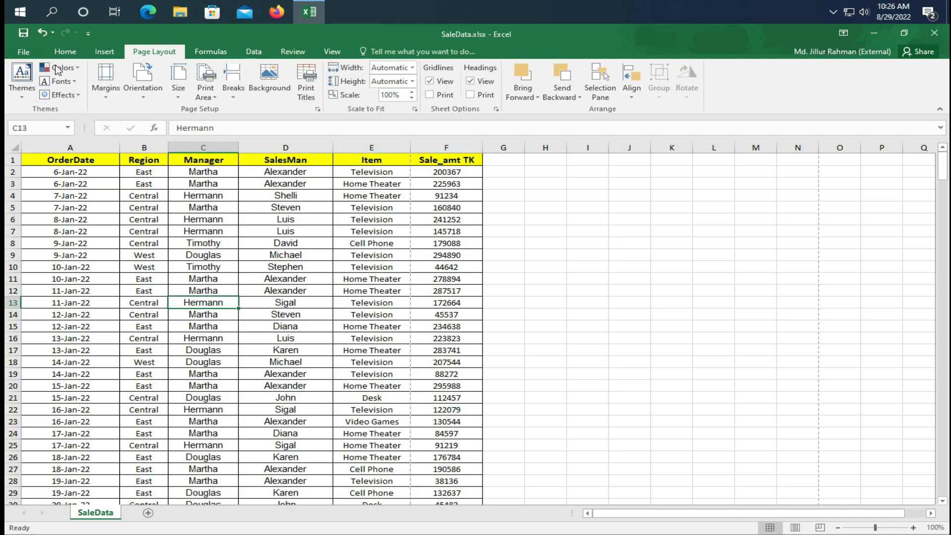
{"action": "left_click", "coordinate": [25, 53]}
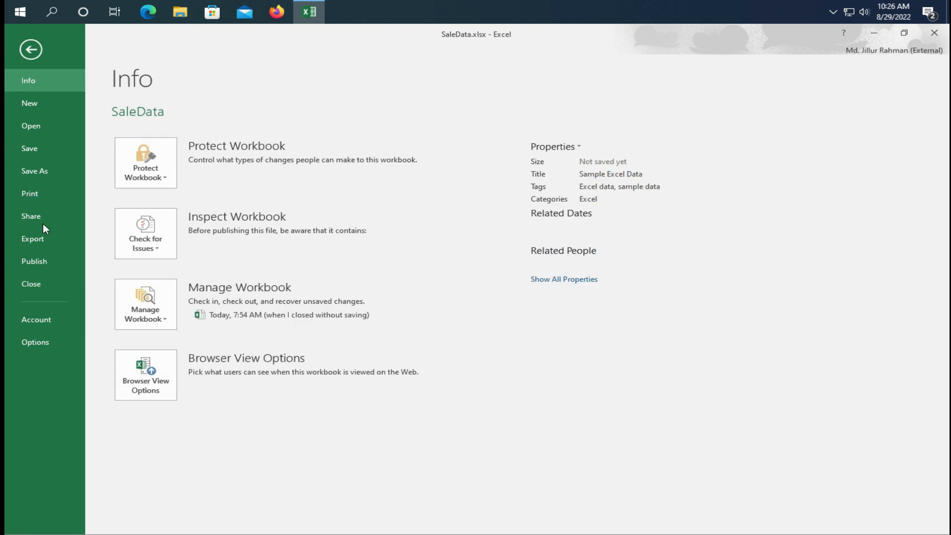
{"action": "left_click", "coordinate": [30, 195]}
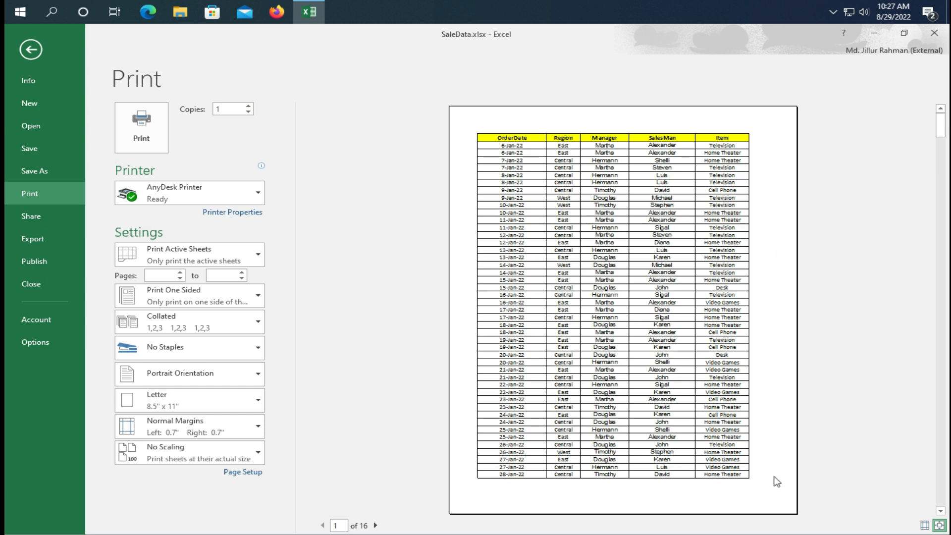
{"action": "left_click", "coordinate": [31, 49]}
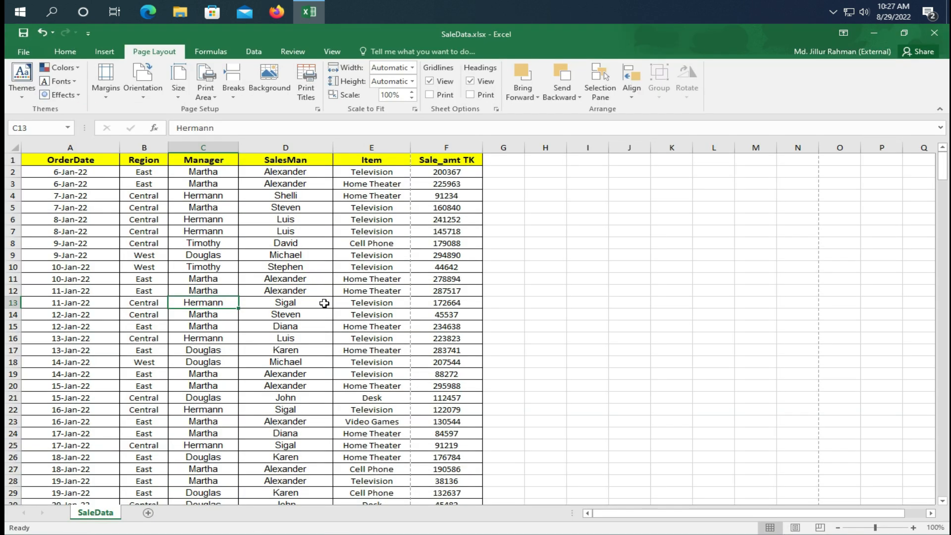
Select the entire Sale_amt TK column to examine it against the page break.
{"action": "left_click", "coordinate": [442, 147]}
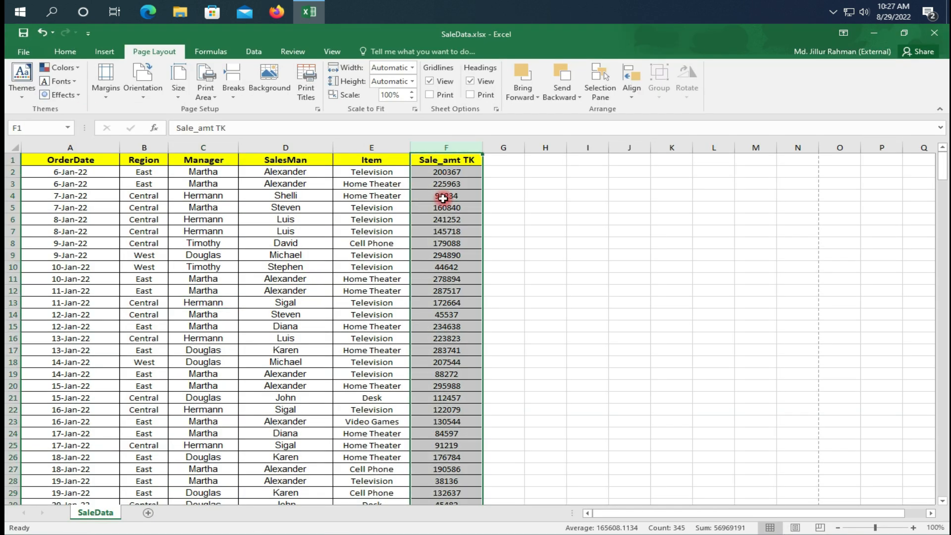
{"action": "left_click", "coordinate": [452, 316]}
{"action": "left_click", "coordinate": [439, 146]}
{"action": "left_click", "coordinate": [442, 290]}
{"action": "left_click", "coordinate": [436, 144]}
Examine the SaleData print preview together with its margin presets and Page Setup margins, leaving the settings as they are.
{"action": "left_click", "coordinate": [20, 54]}
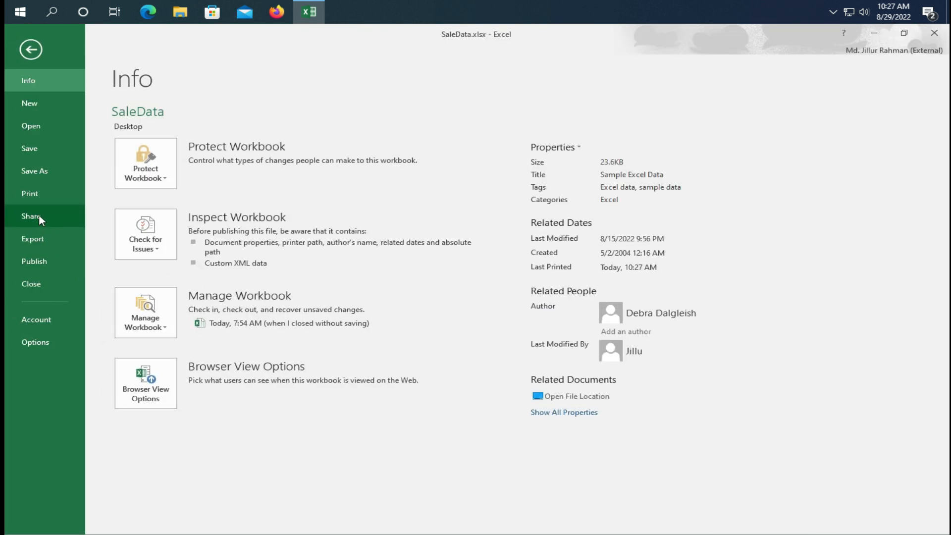
{"action": "left_click", "coordinate": [31, 194]}
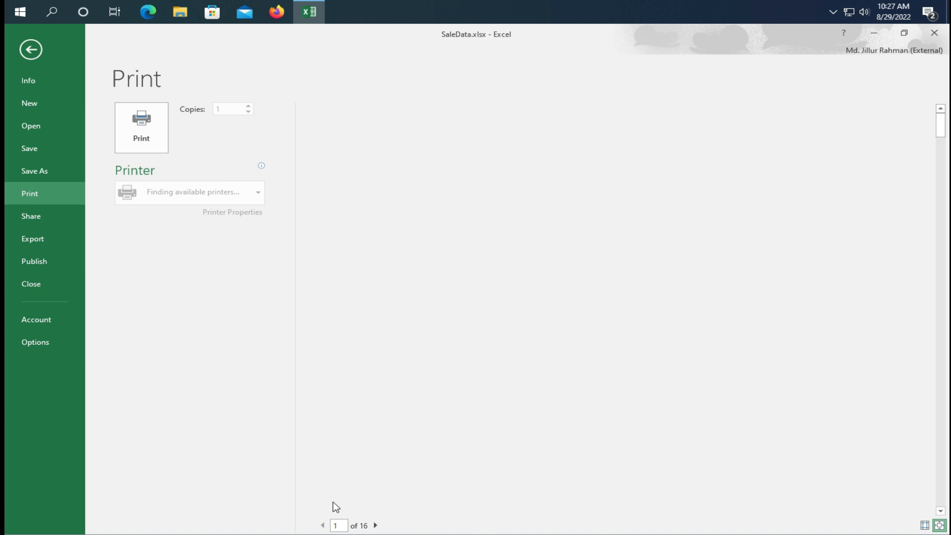
{"action": "left_click", "coordinate": [254, 427]}
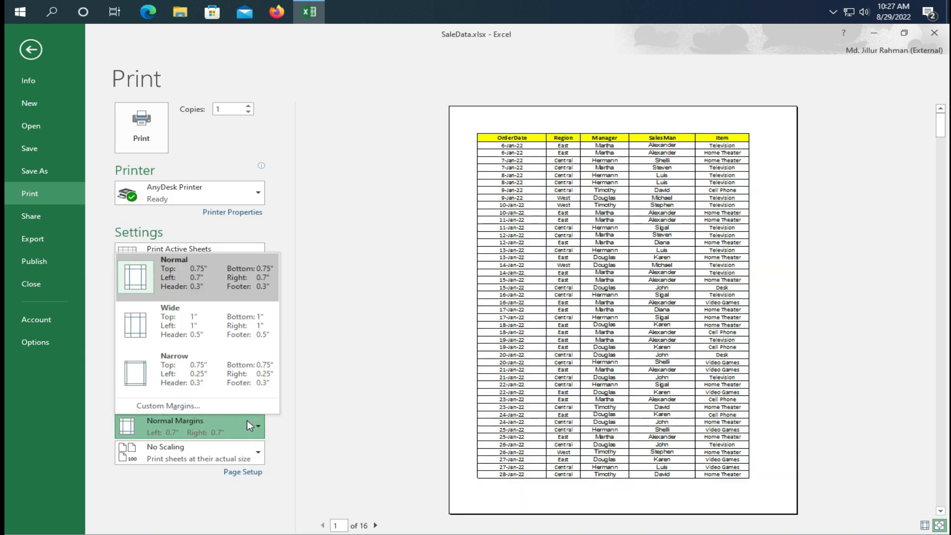
{"action": "left_click", "coordinate": [237, 480]}
{"action": "left_click", "coordinate": [245, 472]}
{"action": "left_click_drag", "start_coordinate": [480, 193], "coordinate": [353, 193]}
{"action": "left_click", "coordinate": [273, 213]}
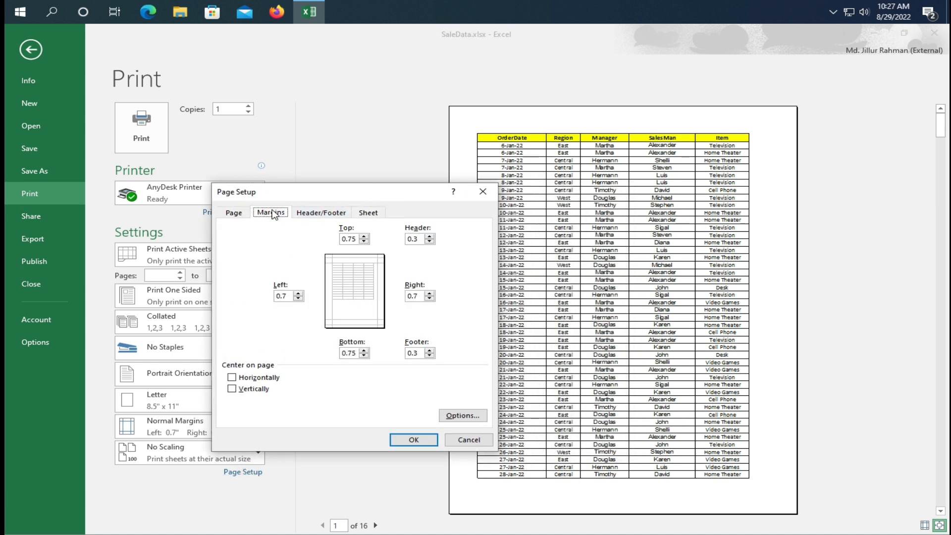
{"action": "left_click", "coordinate": [483, 191]}
{"action": "left_click", "coordinate": [20, 48]}
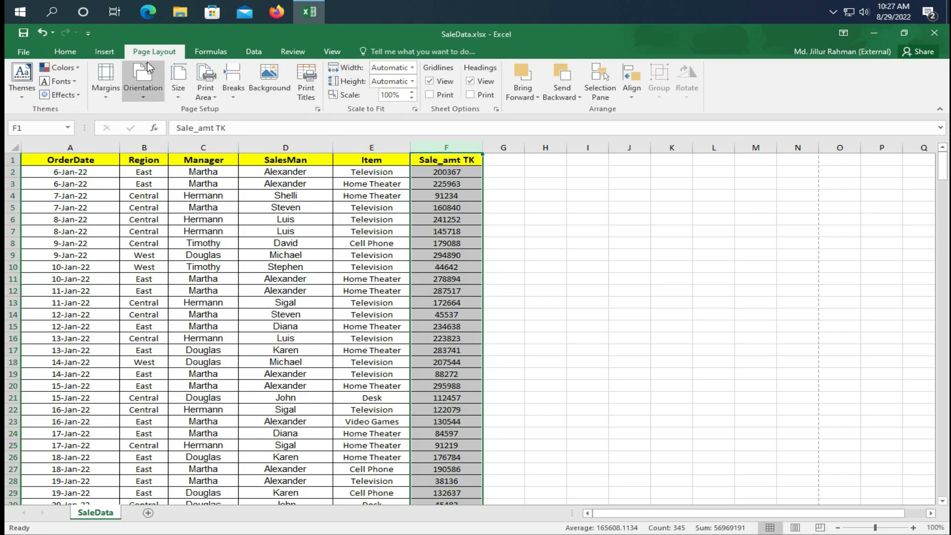
Scale the SaleData sheet to fit 1 page wide by 1 tall and check the result in the print preview.
{"action": "left_click", "coordinate": [105, 82]}
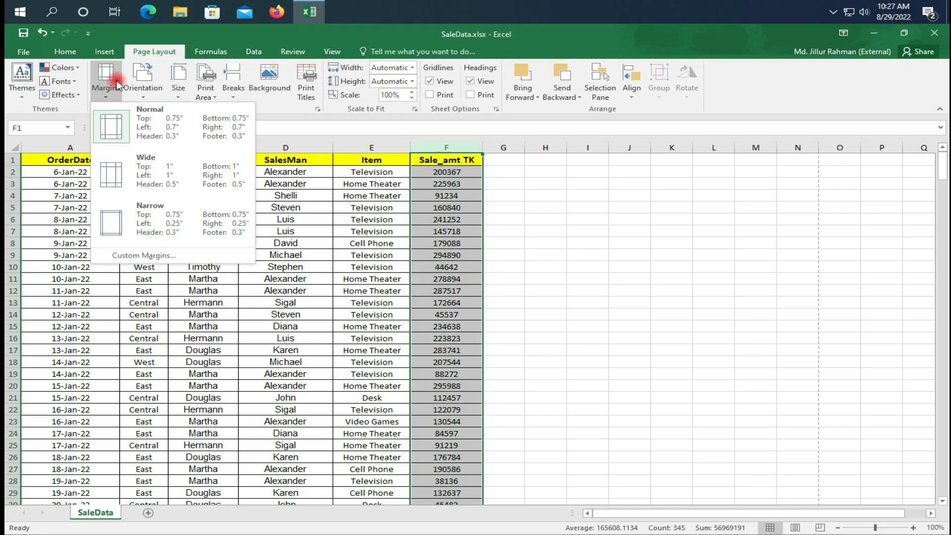
{"action": "left_click", "coordinate": [141, 256]}
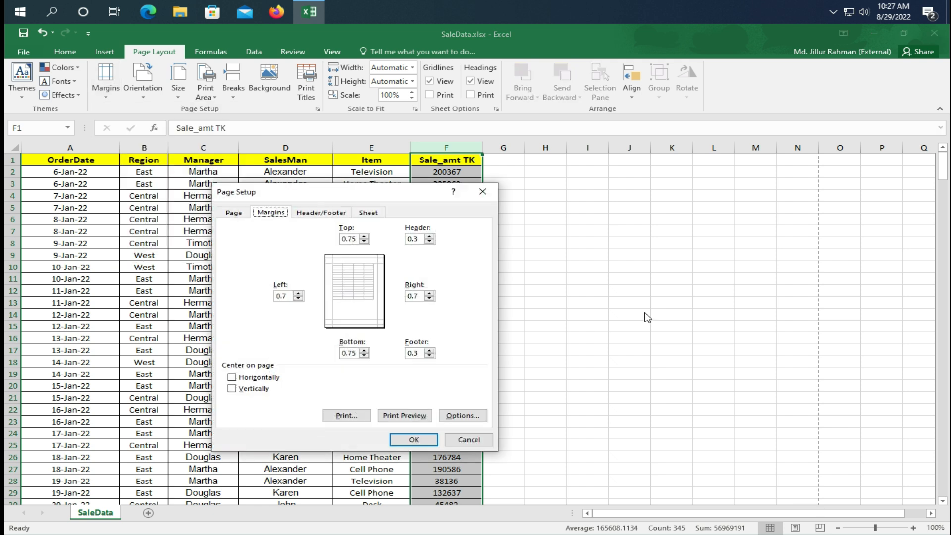
{"action": "left_click_drag", "start_coordinate": [341, 193], "coordinate": [670, 194]}
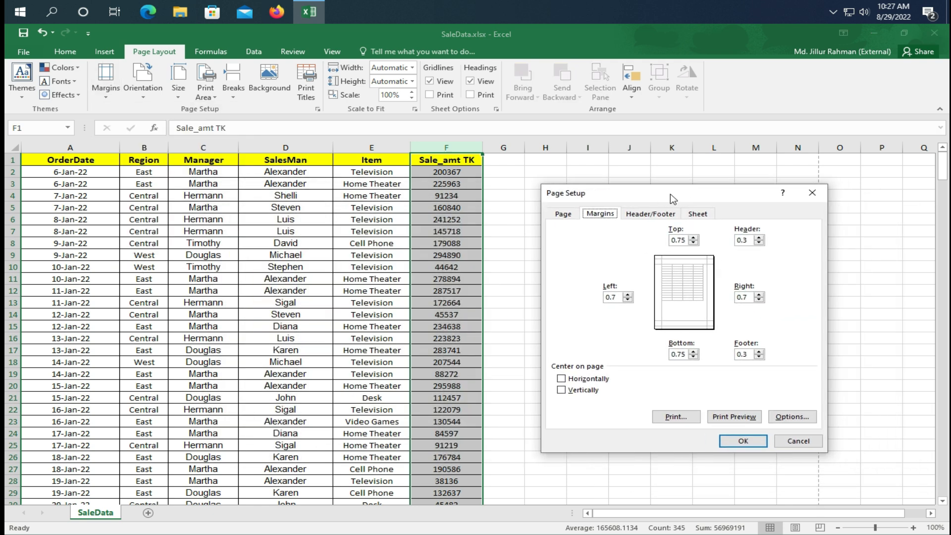
{"action": "left_click", "coordinate": [563, 214]}
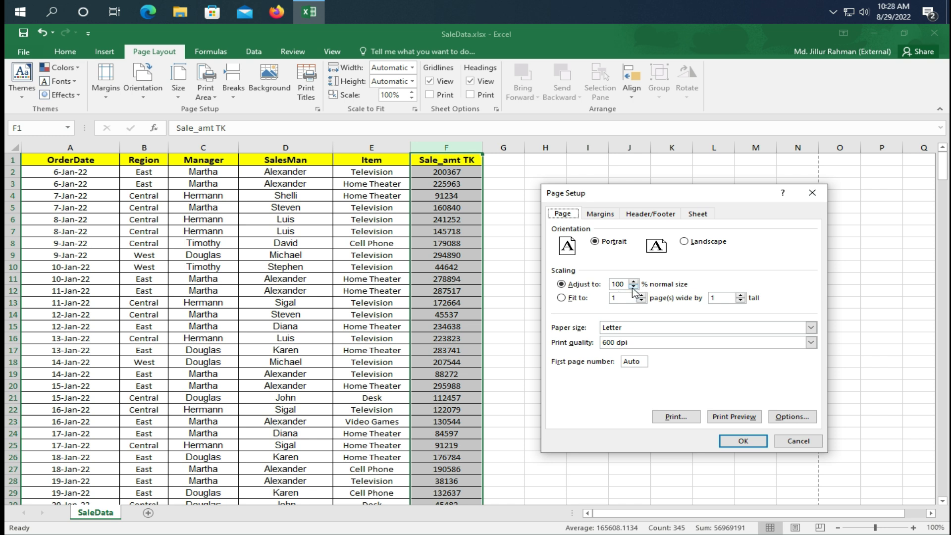
{"action": "left_click", "coordinate": [489, 184]}
{"action": "left_click", "coordinate": [561, 298]}
{"action": "left_click", "coordinate": [740, 441]}
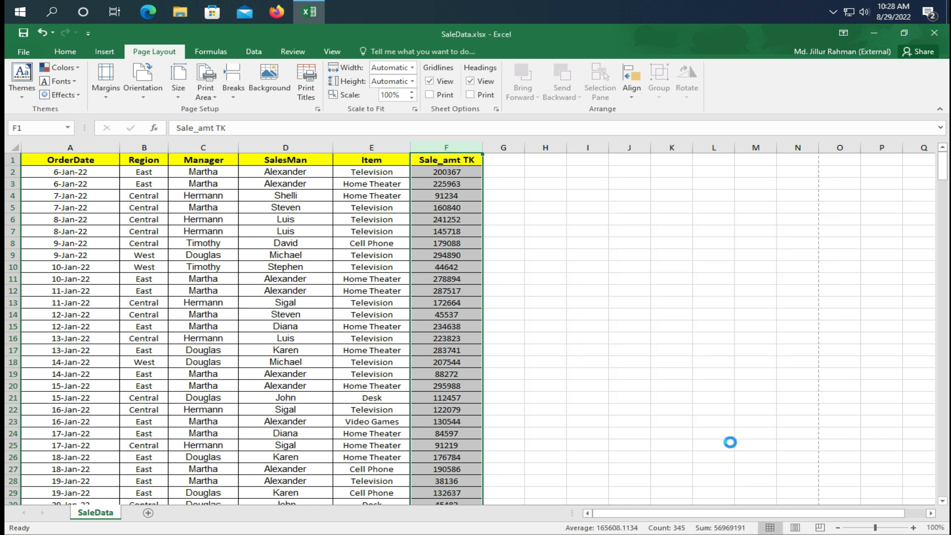
{"action": "left_click", "coordinate": [24, 52]}
{"action": "left_click", "coordinate": [30, 193]}
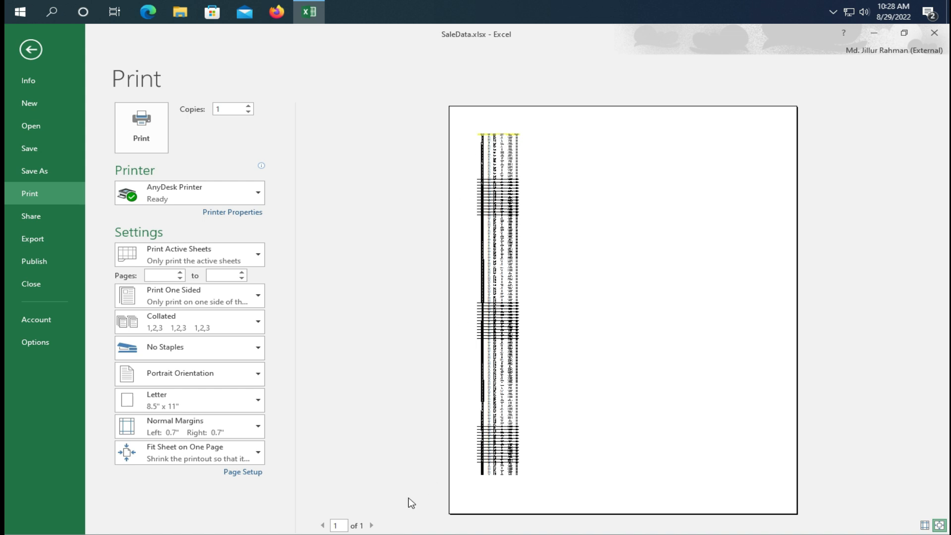
Switch the print scaling from fitting one page to a percentage adjustment, and set it to 90% of normal size.
{"action": "left_click", "coordinate": [254, 474]}
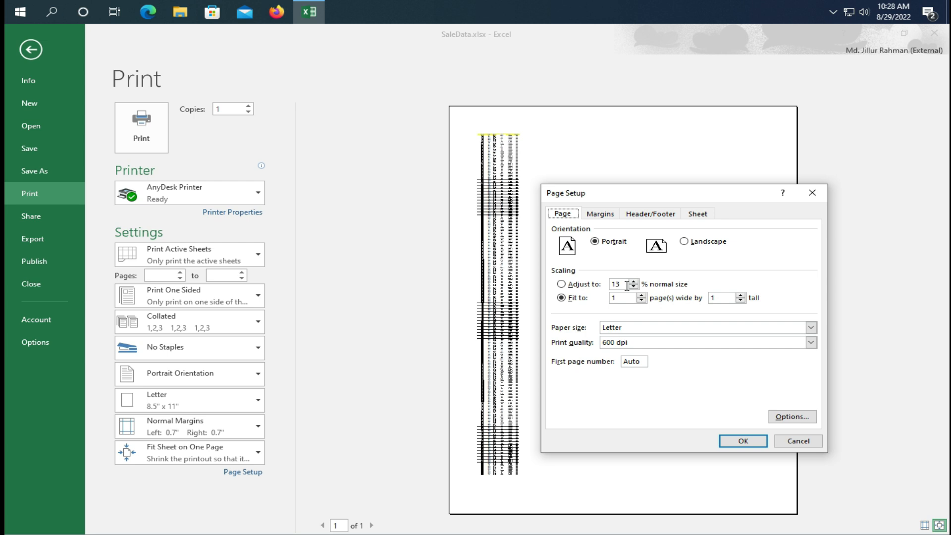
{"action": "left_click", "coordinate": [570, 285]}
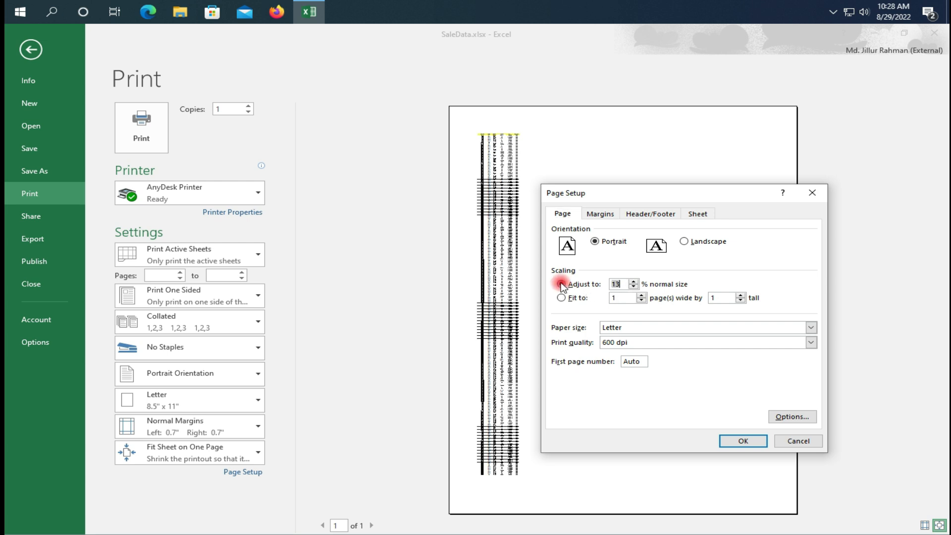
{"action": "left_click", "coordinate": [634, 280]}
{"action": "left_click", "coordinate": [634, 280]}
{"action": "left_click", "coordinate": [737, 440]}
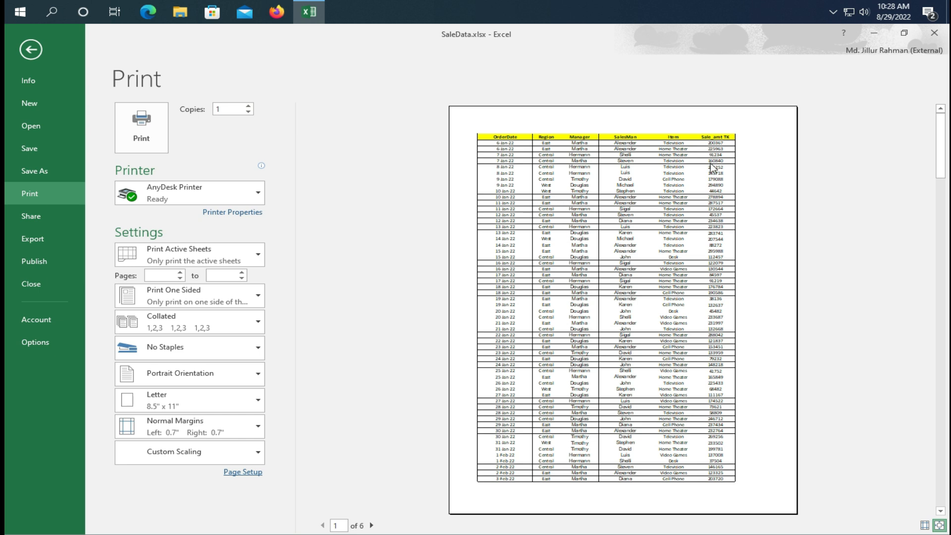
{"action": "left_click", "coordinate": [243, 472]}
{"action": "left_click", "coordinate": [625, 286]}
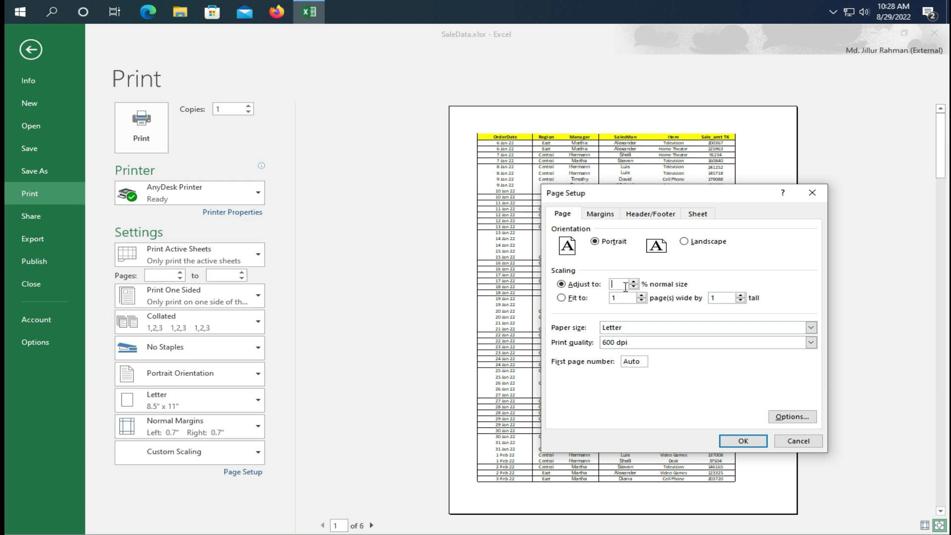
{"action": "left_click", "coordinate": [735, 441]}
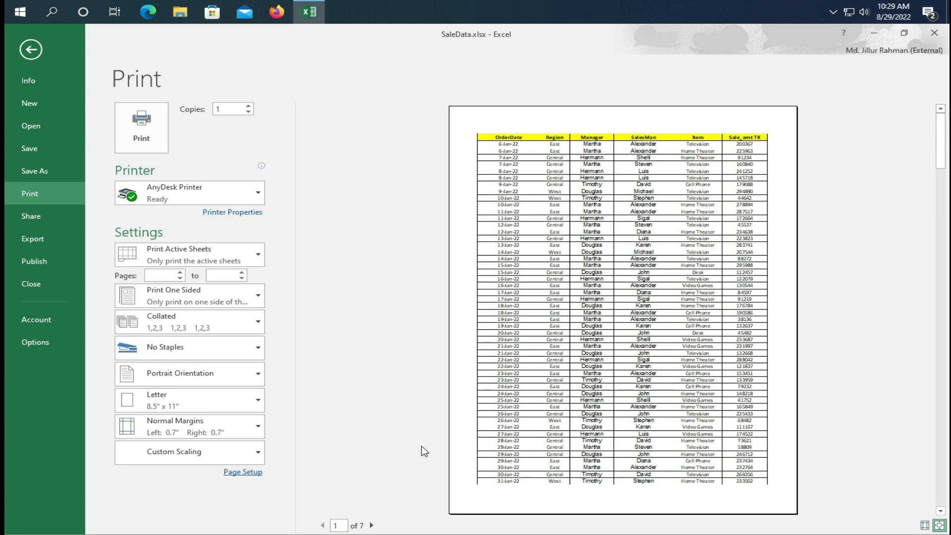
Set the print scaling to 100% of normal size.
{"action": "left_click", "coordinate": [375, 445]}
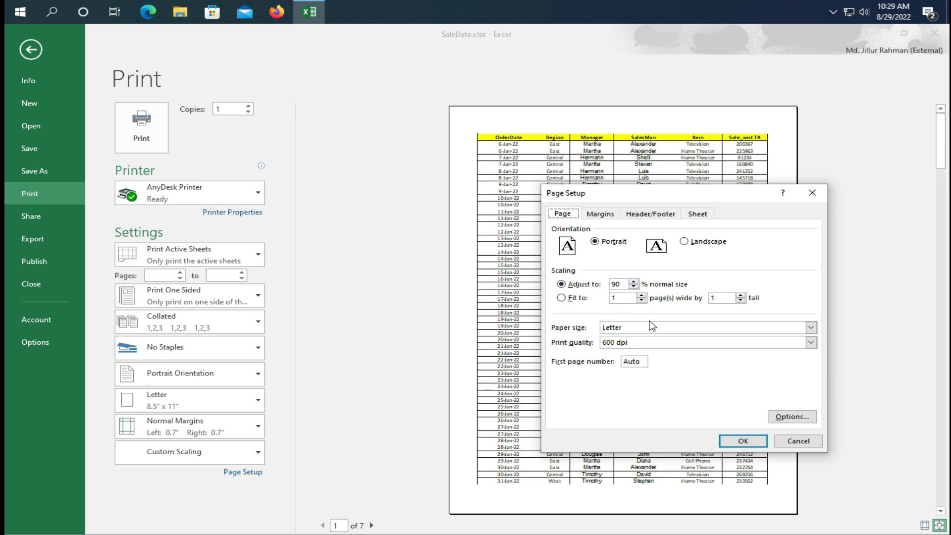
{"action": "left_click", "coordinate": [634, 282]}
{"action": "left_click", "coordinate": [732, 440]}
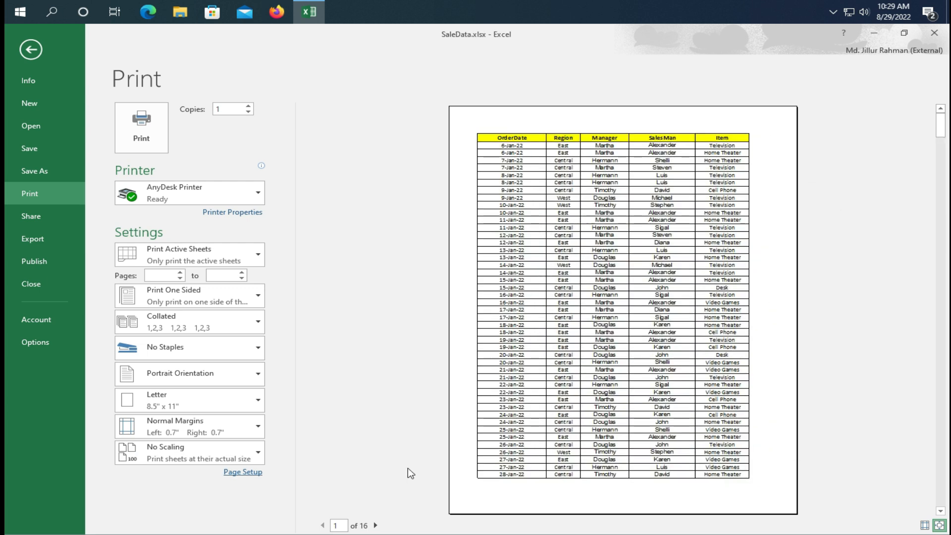
Set both the left and right page margins to 0.2 inches and apply them to the print preview.
{"action": "left_click", "coordinate": [243, 472]}
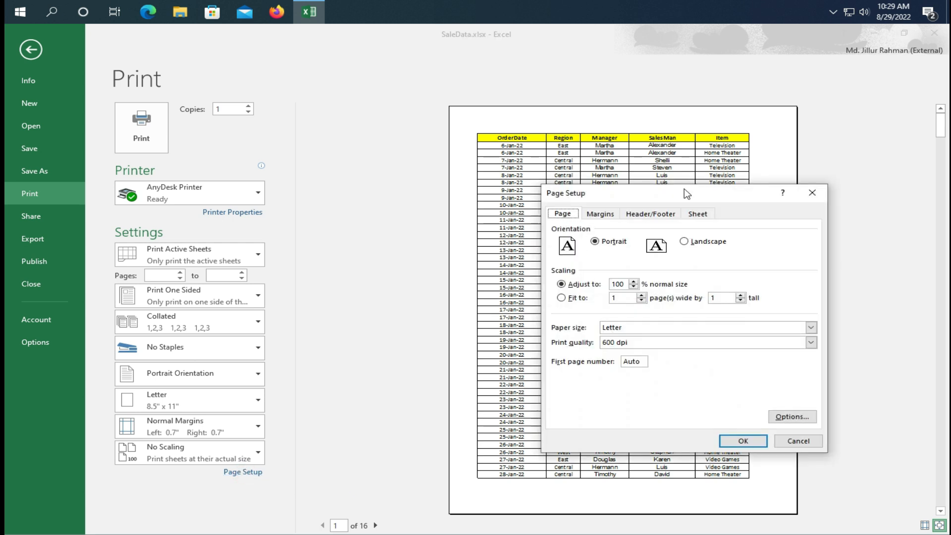
{"action": "left_click_drag", "start_coordinate": [686, 193], "coordinate": [278, 186]}
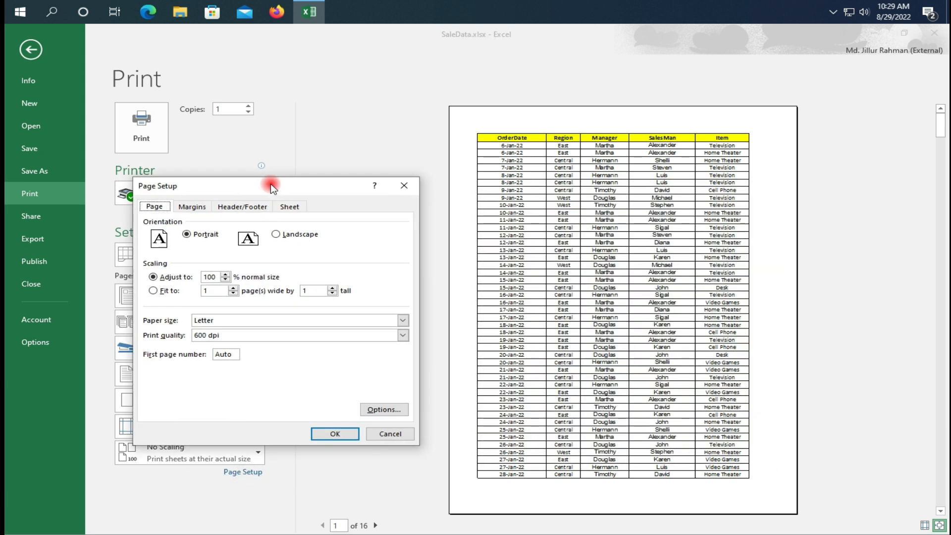
{"action": "left_click", "coordinate": [193, 208]}
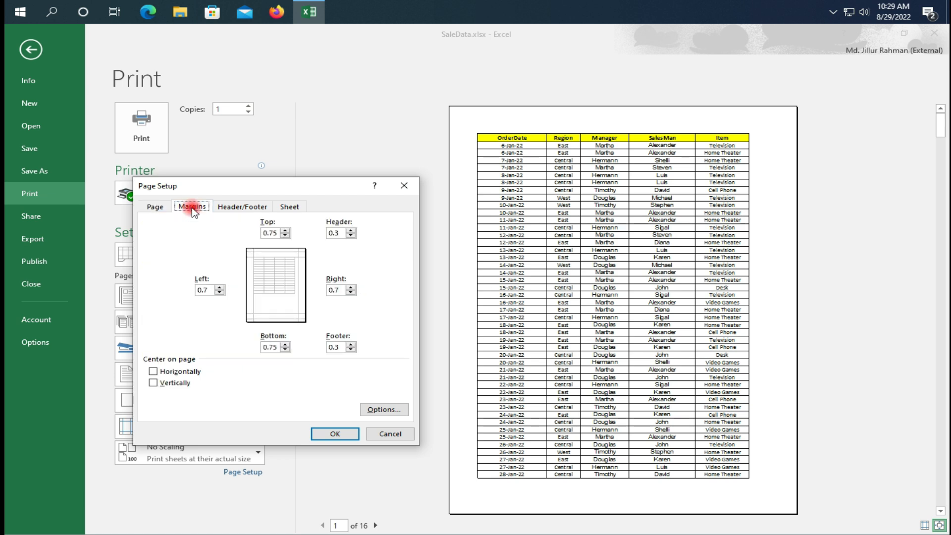
{"action": "left_click", "coordinate": [351, 293]}
{"action": "left_click", "coordinate": [219, 292]}
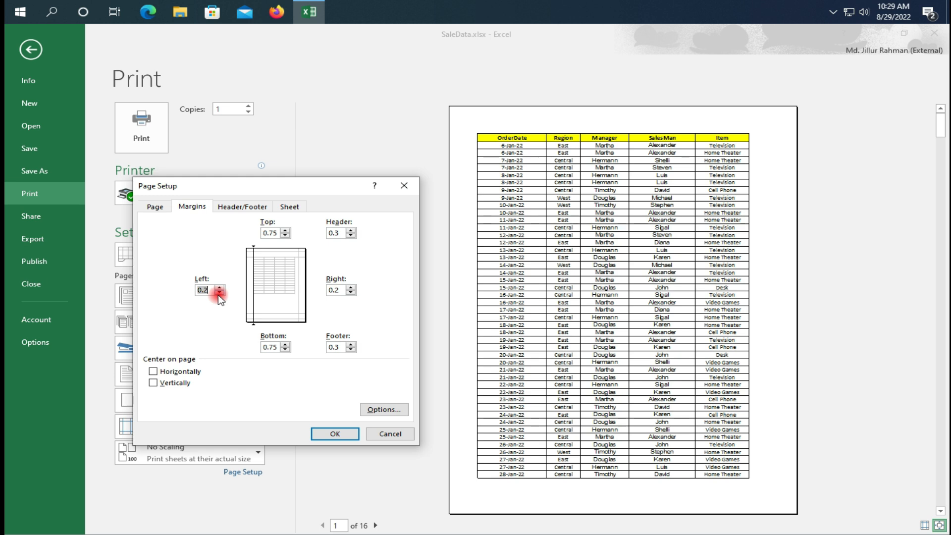
{"action": "left_click", "coordinate": [327, 432]}
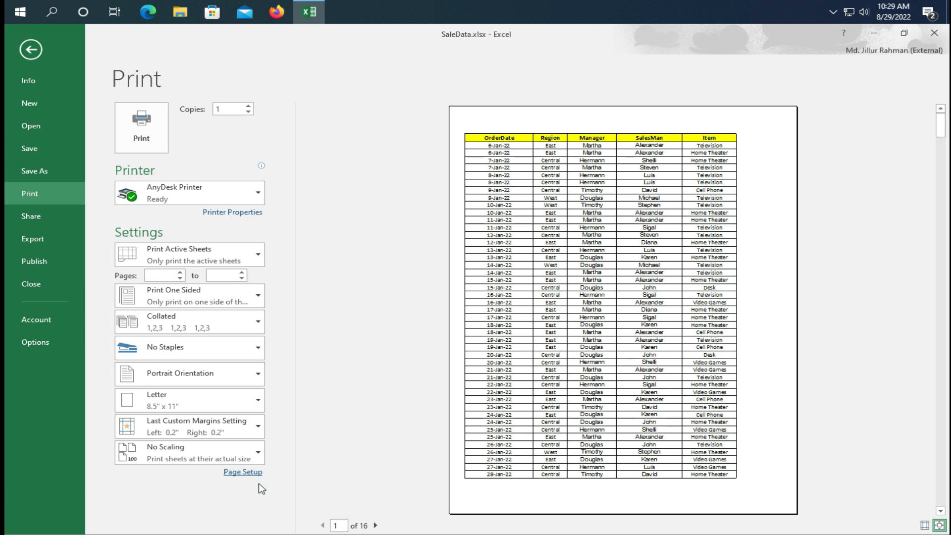
Set the right page margin to 0 and apply it.
{"action": "left_click", "coordinate": [247, 471]}
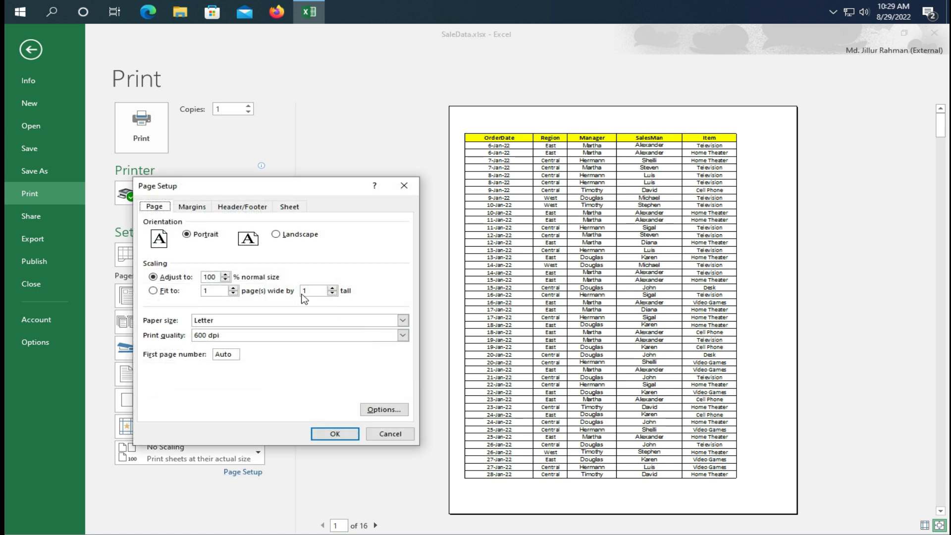
{"action": "left_click", "coordinate": [192, 207]}
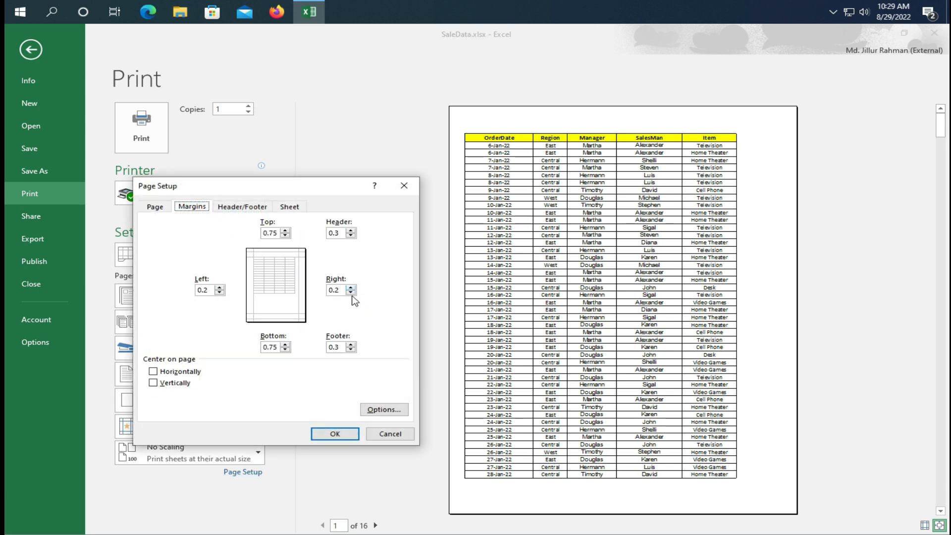
{"action": "left_click", "coordinate": [333, 436]}
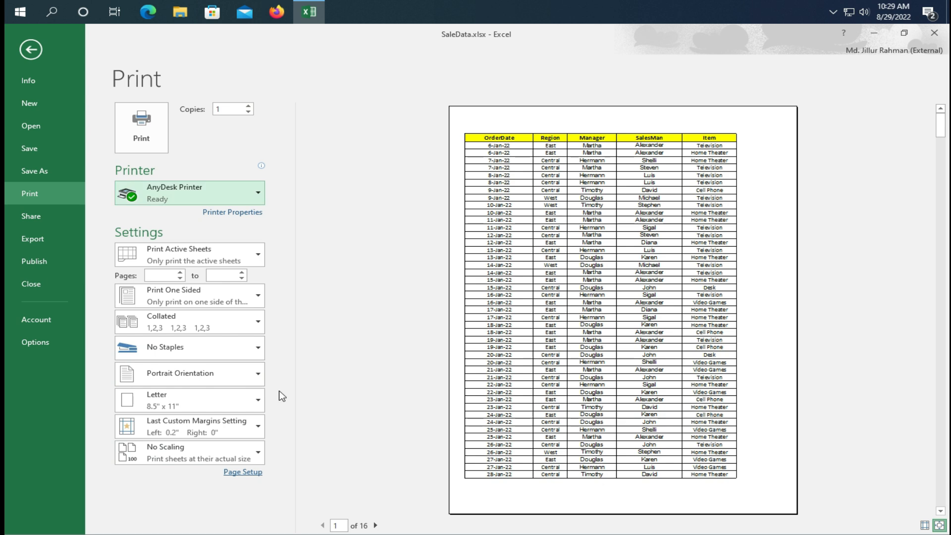
Lower the print scaling percentage below normal size so every column through Sale_amt TK fits the page width.
{"action": "left_click", "coordinate": [243, 471]}
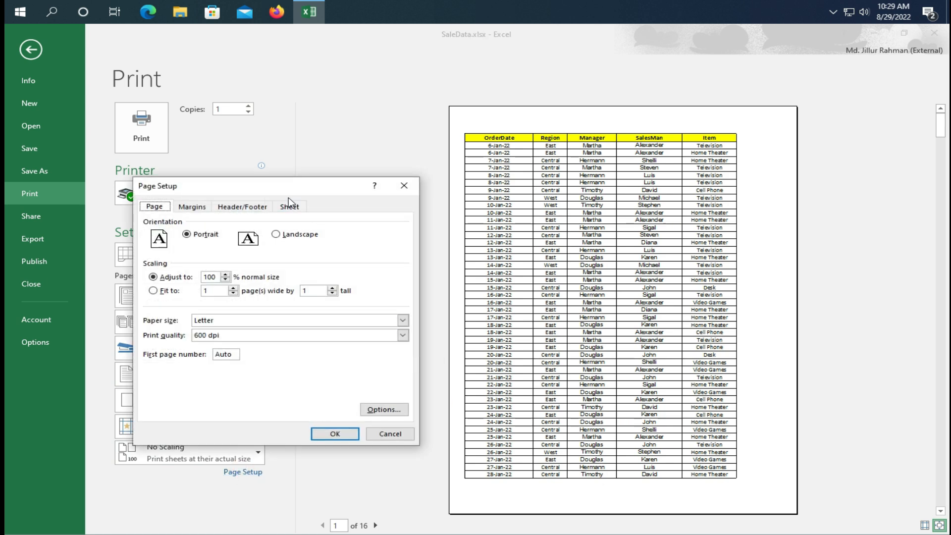
{"action": "left_click_drag", "start_coordinate": [288, 197], "coordinate": [406, 174]}
{"action": "left_click", "coordinate": [317, 189]}
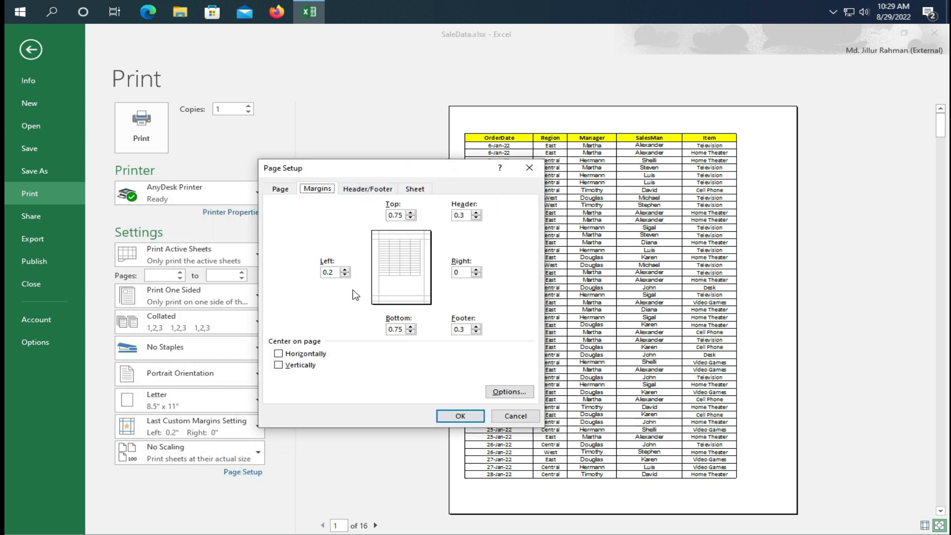
{"action": "left_click", "coordinate": [280, 189]}
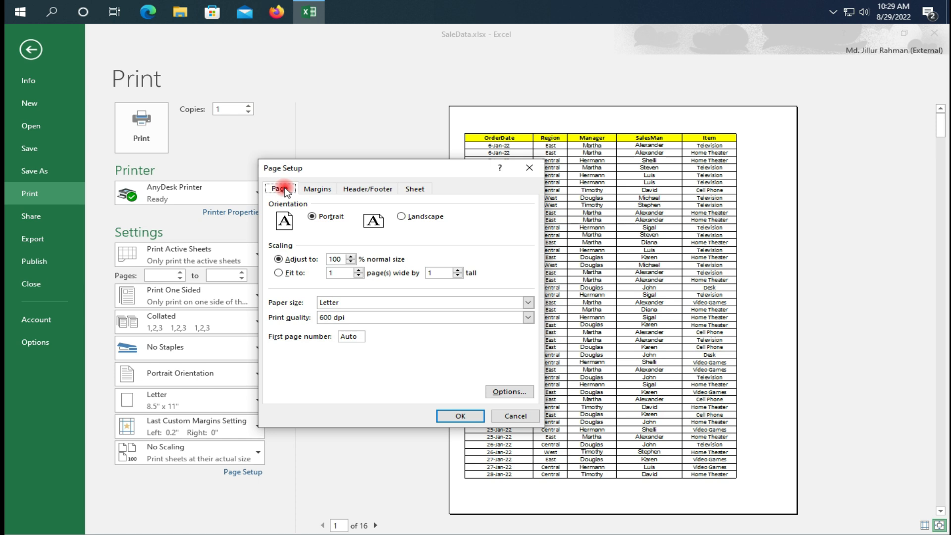
{"action": "double_click", "coordinate": [341, 258]}
{"action": "left_click", "coordinate": [453, 417]}
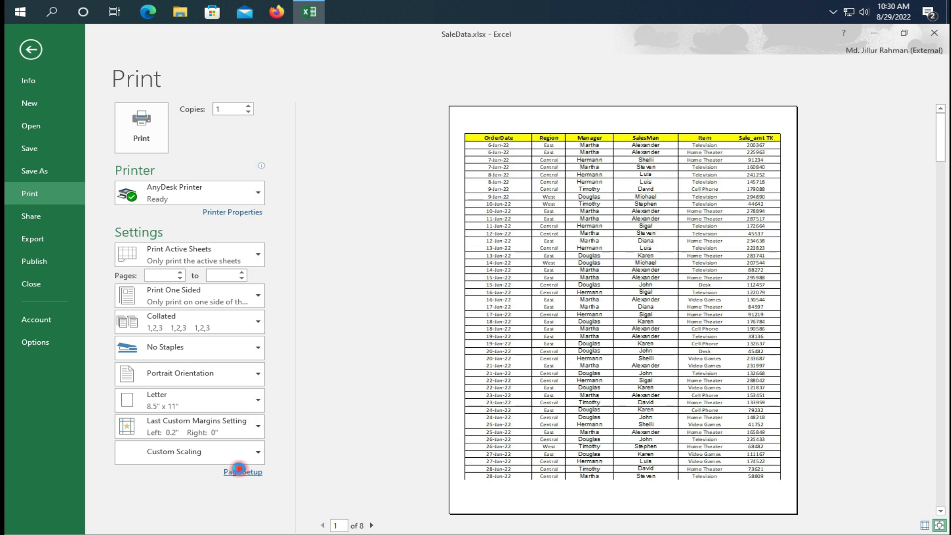
Set the left page margin to 0.7 inches and the right margin to 0.75 inches, then apply them.
{"action": "left_click", "coordinate": [241, 472]}
{"action": "left_click", "coordinate": [323, 190]}
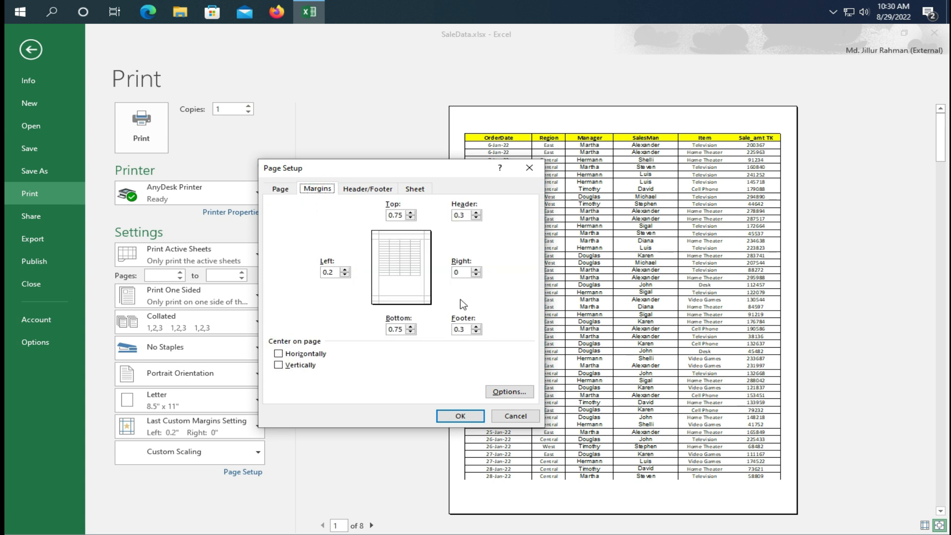
{"action": "left_click", "coordinate": [477, 269]}
{"action": "left_click", "coordinate": [345, 270]}
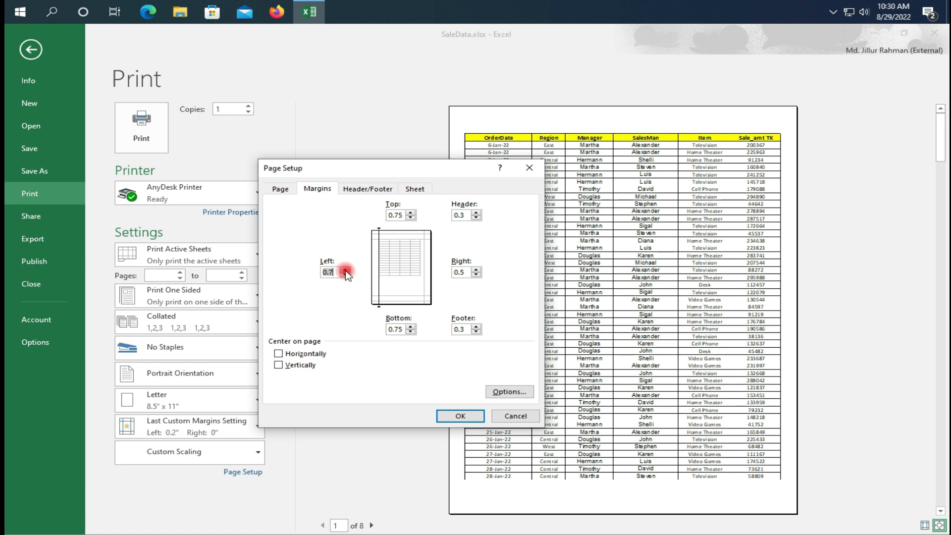
{"action": "left_click", "coordinate": [477, 270]}
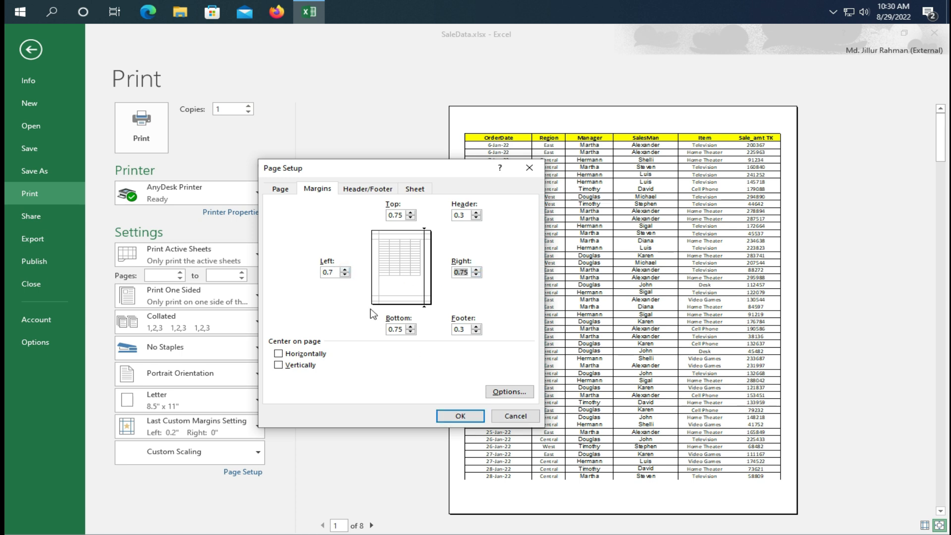
{"action": "left_click", "coordinate": [345, 270]}
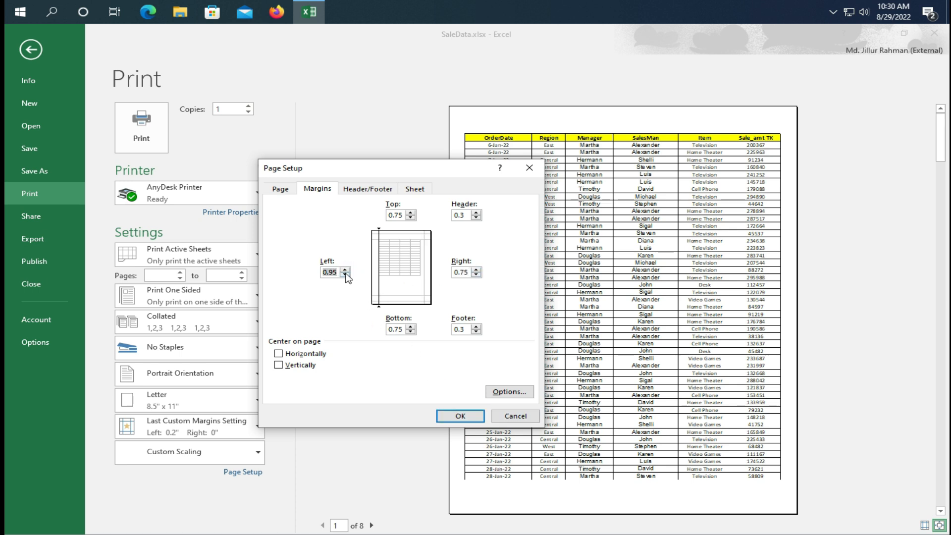
{"action": "left_click", "coordinate": [452, 415]}
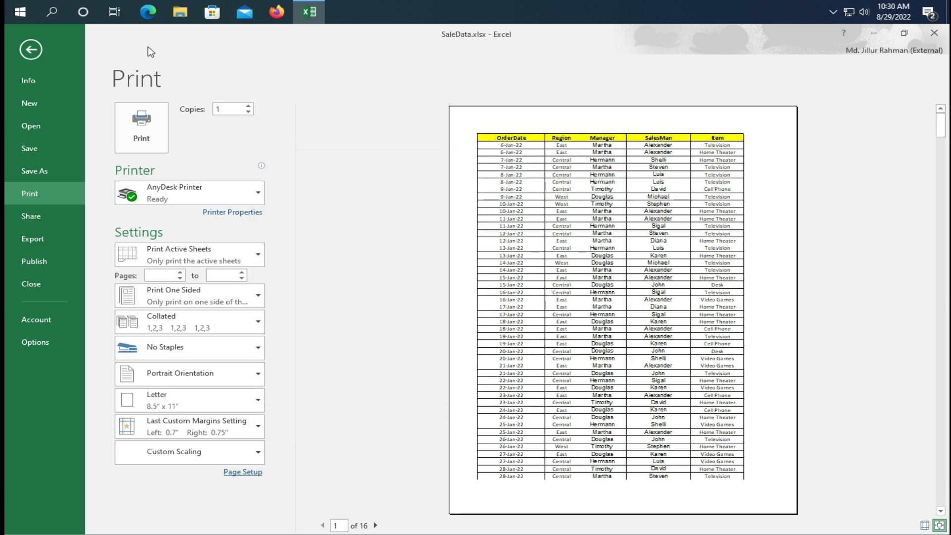
Return to the sheet and narrow the OrderDate, Manager and SalesMan columns to fit the table within the page width.
{"action": "left_click", "coordinate": [30, 50]}
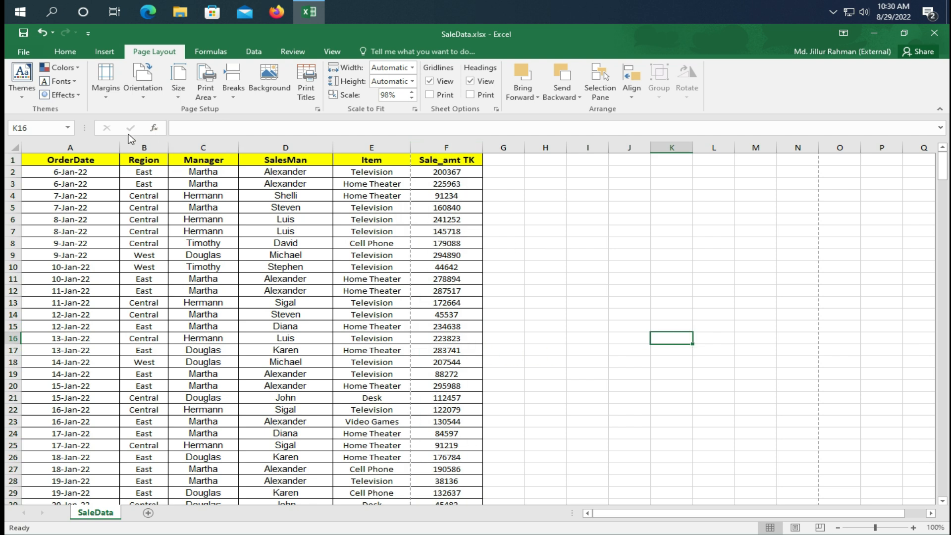
{"action": "left_click_drag", "start_coordinate": [120, 150], "coordinate": [106, 151]}
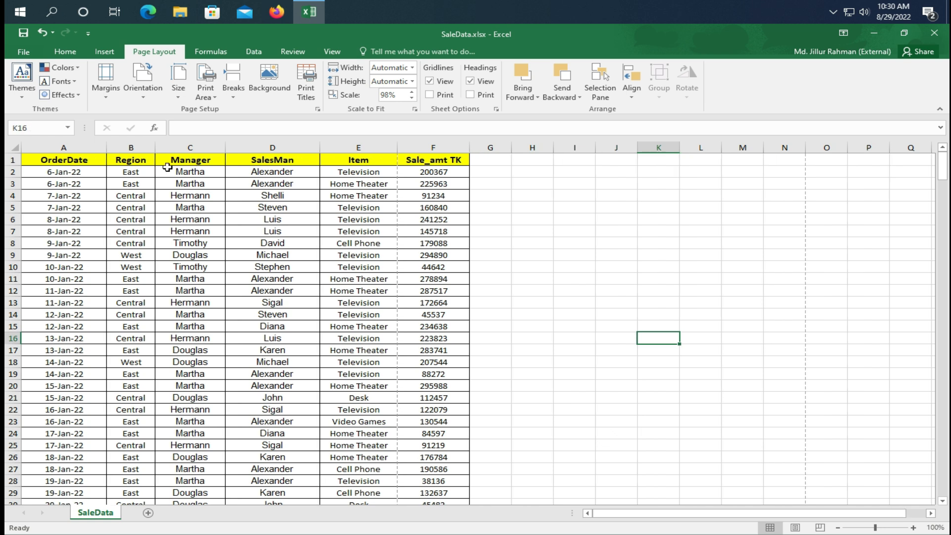
{"action": "left_click_drag", "start_coordinate": [226, 148], "coordinate": [218, 149]}
{"action": "left_click_drag", "start_coordinate": [313, 149], "coordinate": [304, 149]}
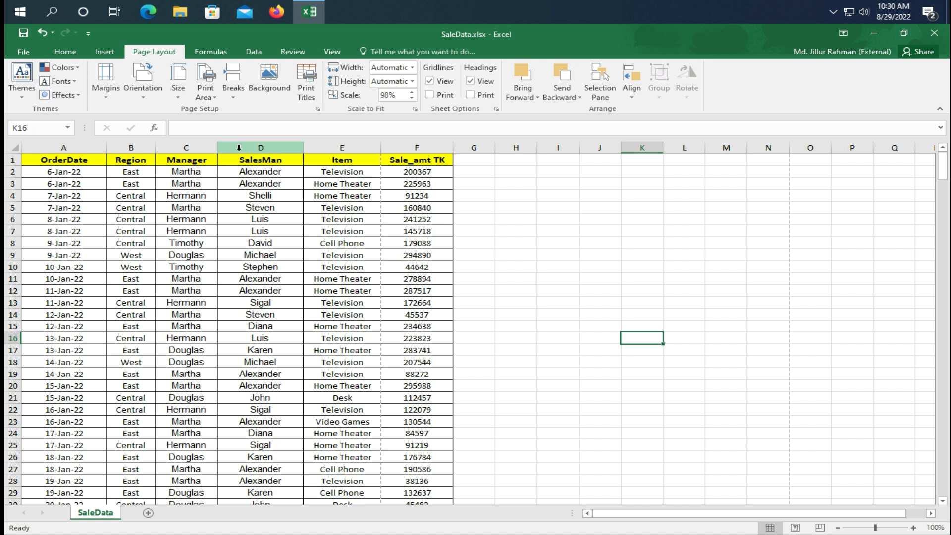
{"action": "left_click_drag", "start_coordinate": [217, 147], "coordinate": [209, 148]}
{"action": "left_click_drag", "start_coordinate": [295, 148], "coordinate": [280, 148]}
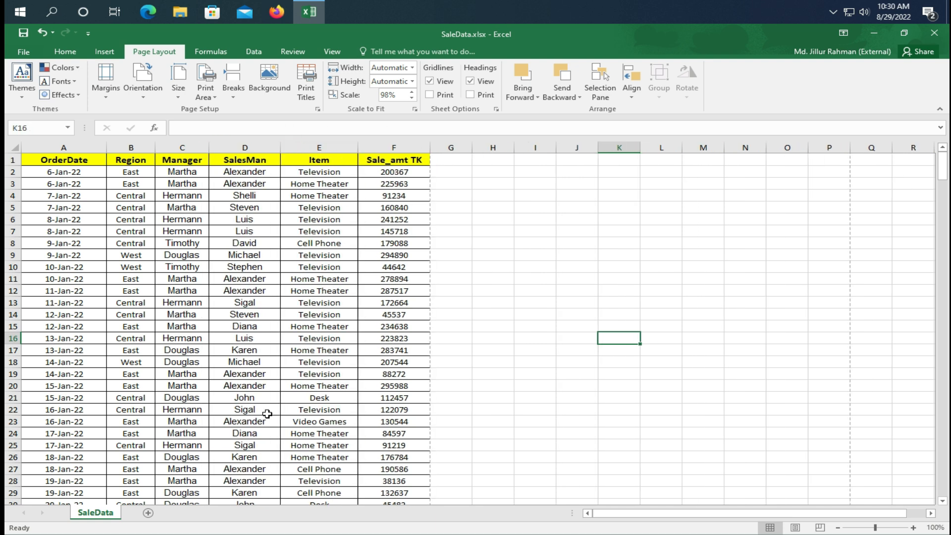
Undo the column width changes and remove the blue rectangle beside the table.
{"action": "key", "text": "ctrl+z"}
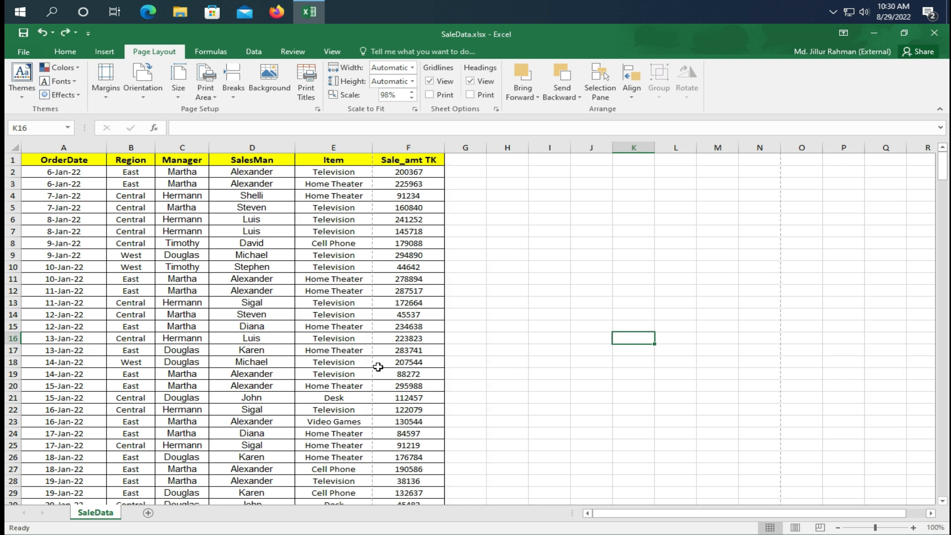
{"action": "key", "text": "ctrl+z"}
{"action": "key", "text": "ctrl+z"}
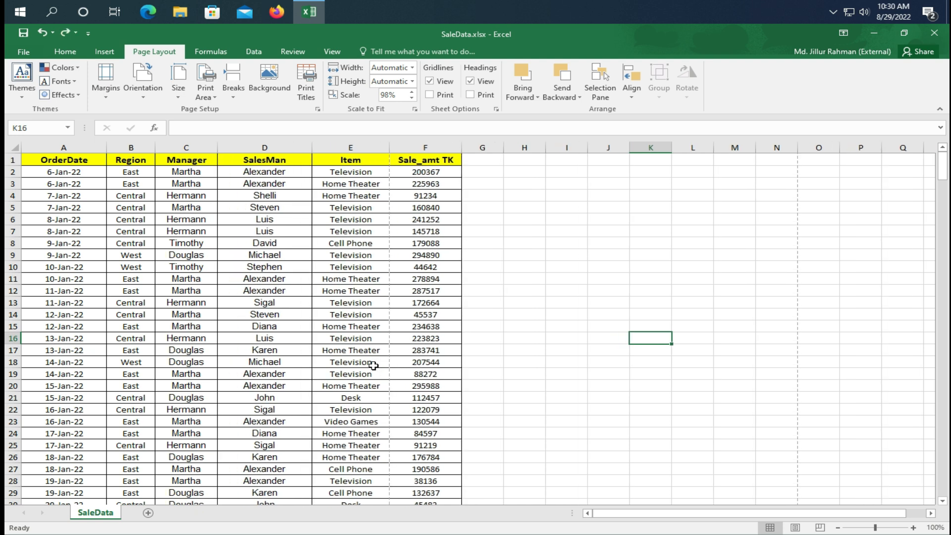
{"action": "key", "text": "ctrl+z"}
{"action": "key", "text": "ctrl+z"}
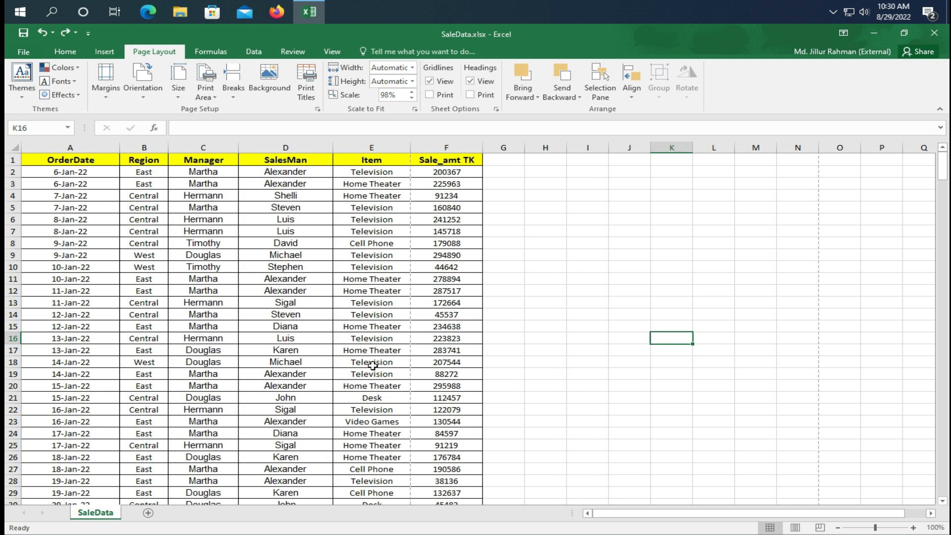
{"action": "key", "text": "ctrl+z"}
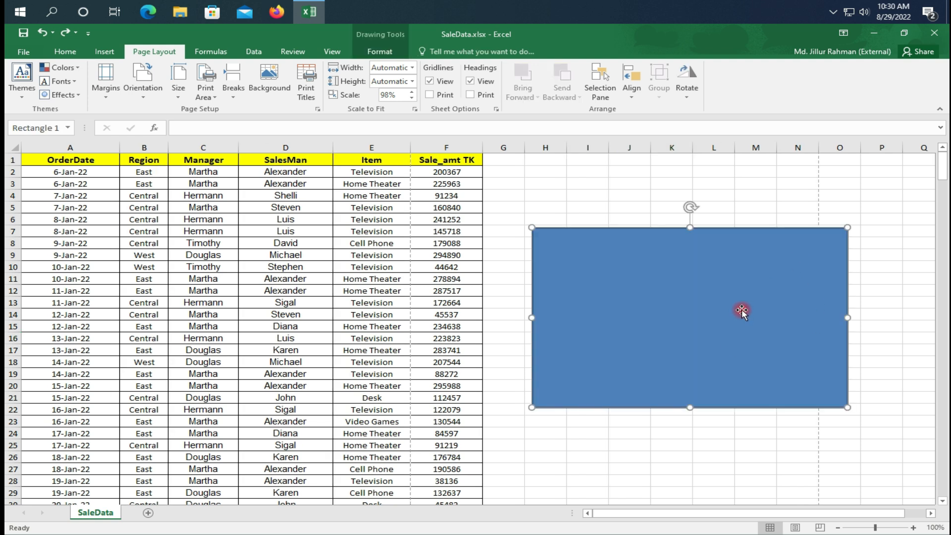
{"action": "key", "text": "Delete"}
{"action": "left_click", "coordinate": [317, 306]}
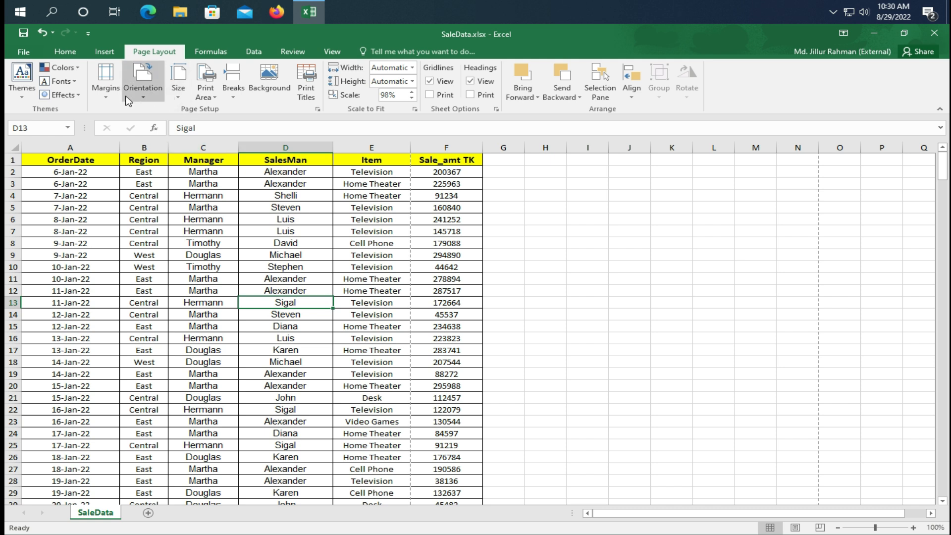
Examine the orientation and margin choices and the Margins, Header/Footer, Sheet and Page settings in Page Setup, closing the dialog at the end.
{"action": "left_click", "coordinate": [143, 101]}
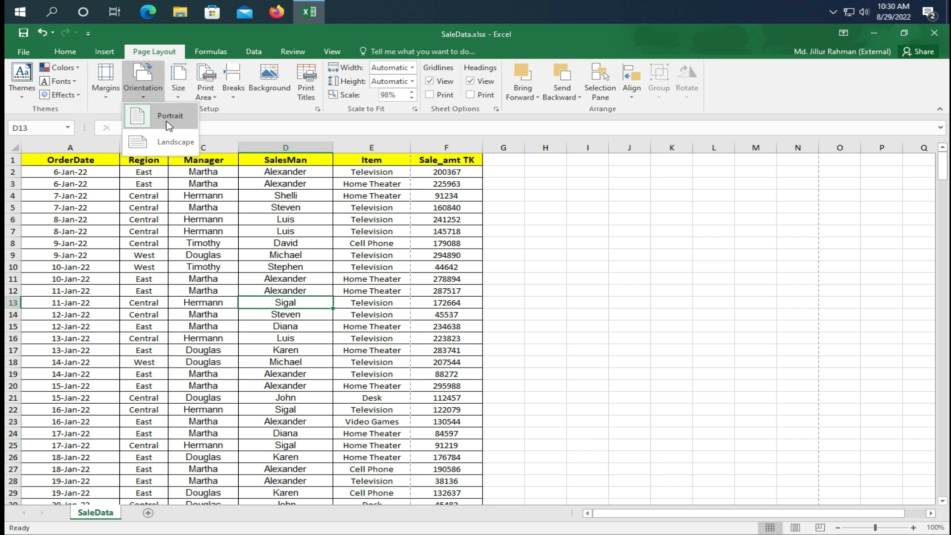
{"action": "left_click", "coordinate": [218, 238]}
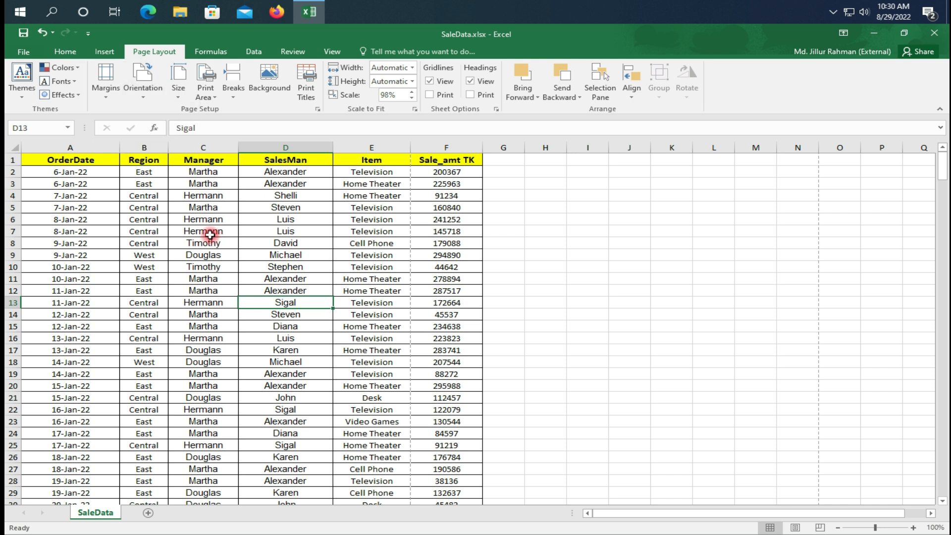
{"action": "left_click", "coordinate": [105, 89]}
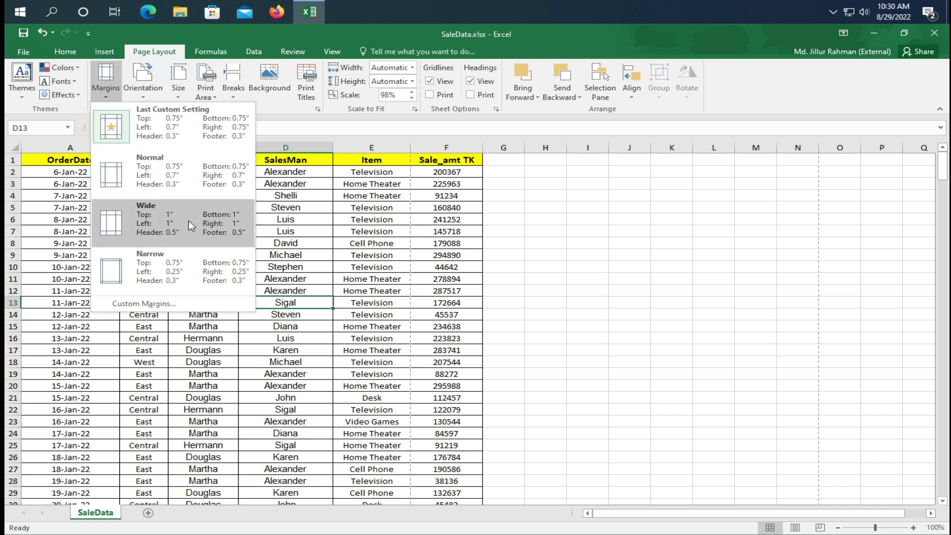
{"action": "left_click", "coordinate": [186, 302]}
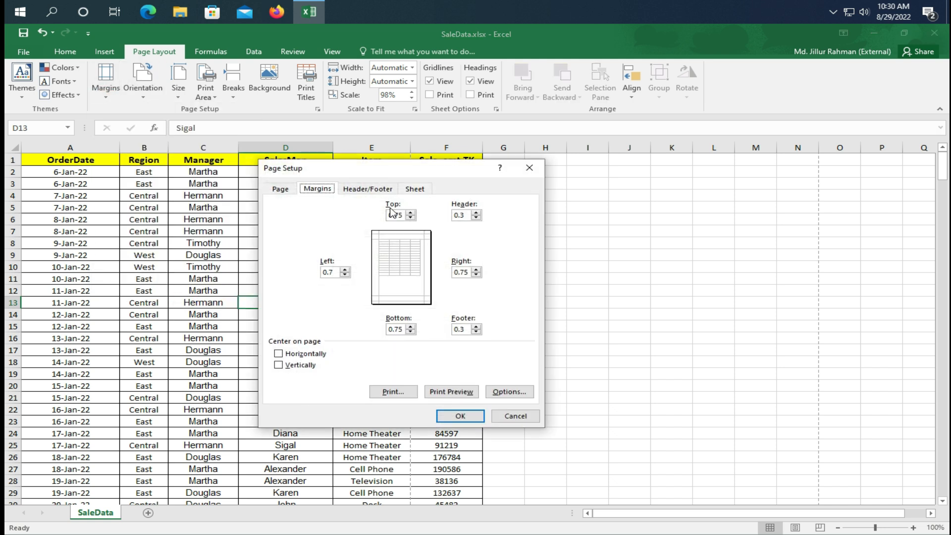
{"action": "left_click", "coordinate": [367, 188]}
{"action": "left_click", "coordinate": [411, 187]}
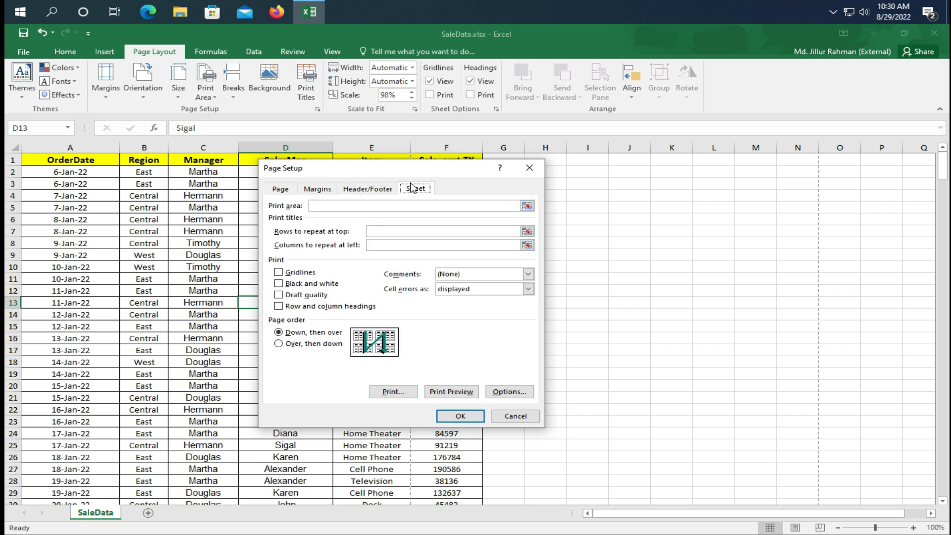
{"action": "left_click", "coordinate": [372, 189]}
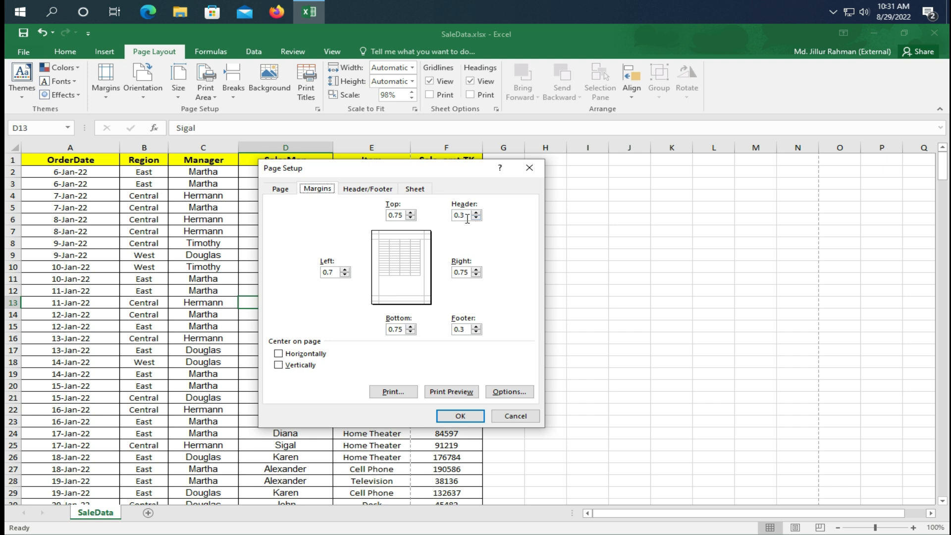
{"action": "left_click", "coordinate": [281, 188]}
{"action": "left_click", "coordinate": [529, 168]}
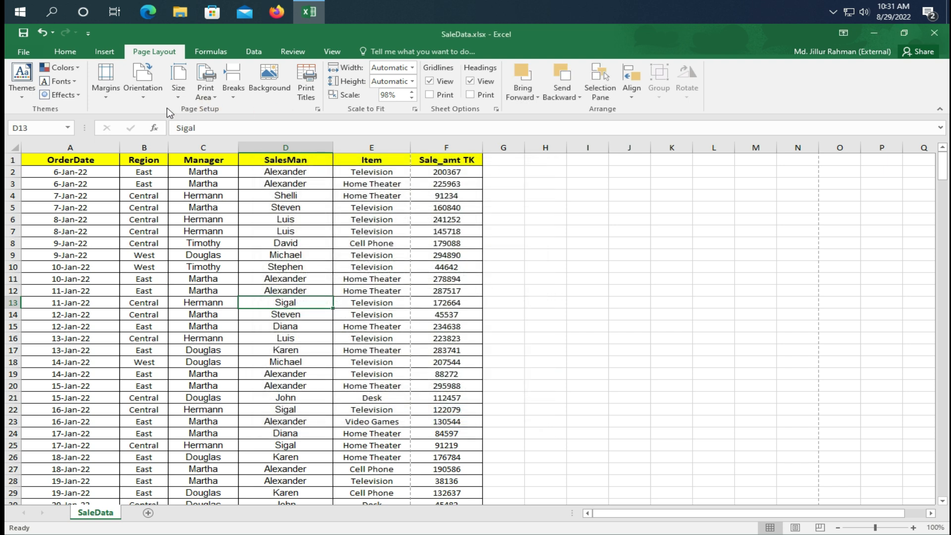
Set the page orientation to Landscape.
{"action": "left_click", "coordinate": [143, 95]}
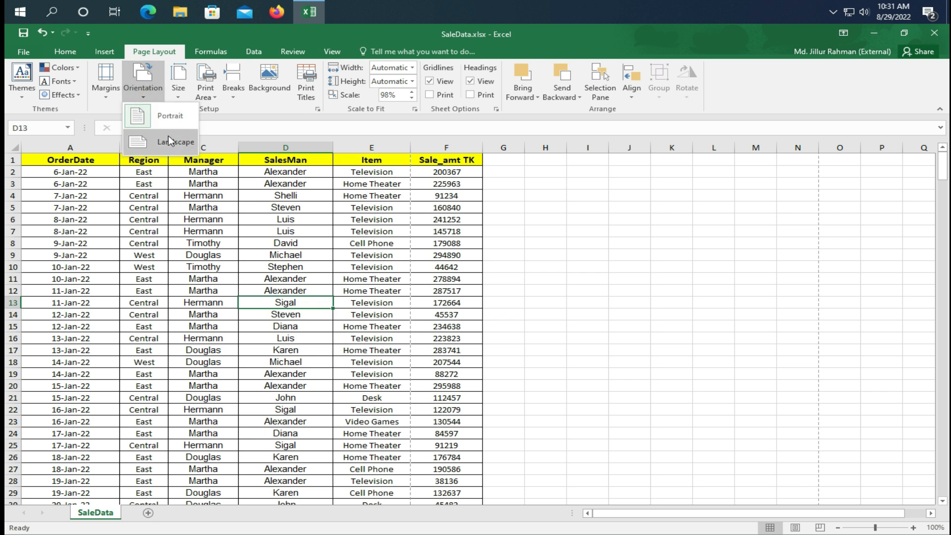
{"action": "left_click", "coordinate": [169, 142]}
{"action": "left_click", "coordinate": [144, 101]}
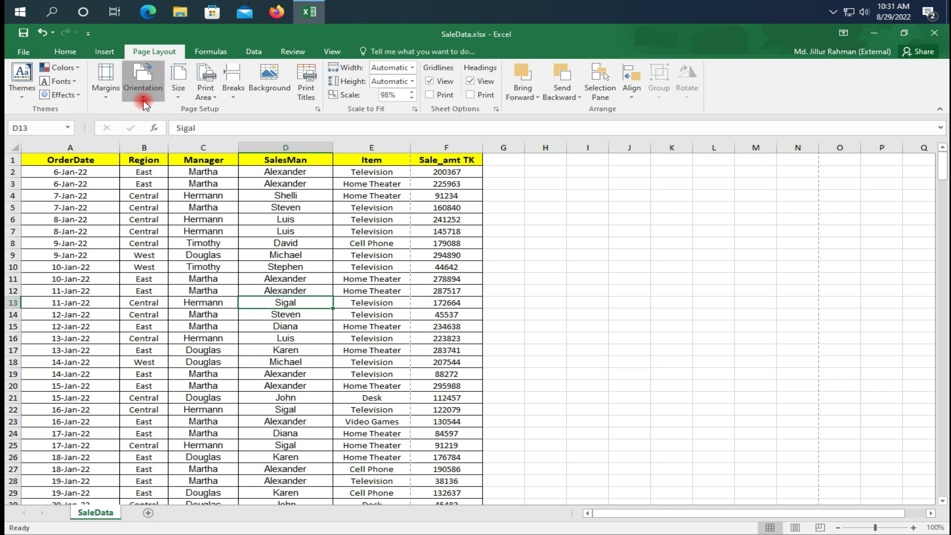
{"action": "left_click", "coordinate": [158, 142]}
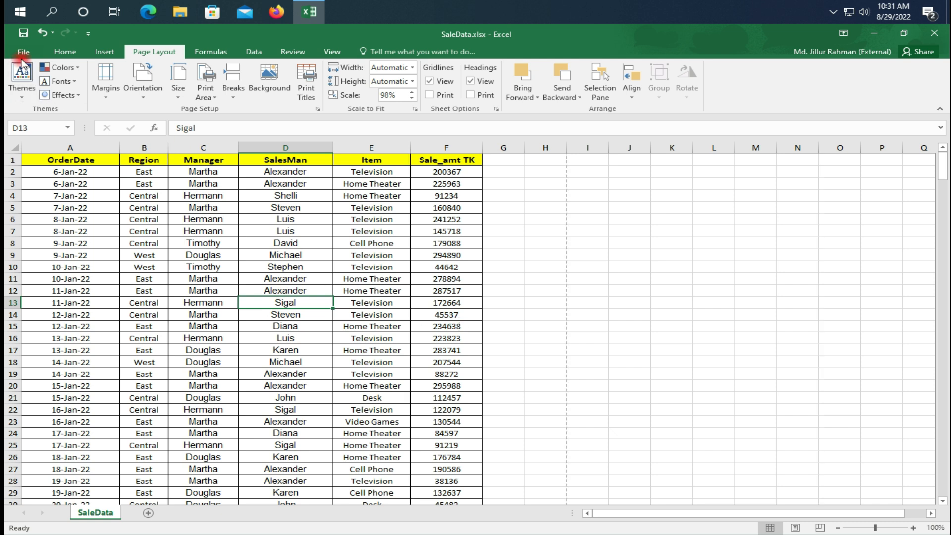
Inspect the landscape layout of the table in the print preview, briefly opening Page Setup, and return to the sheet.
{"action": "left_click", "coordinate": [40, 105]}
{"action": "key", "text": "alt+f"}
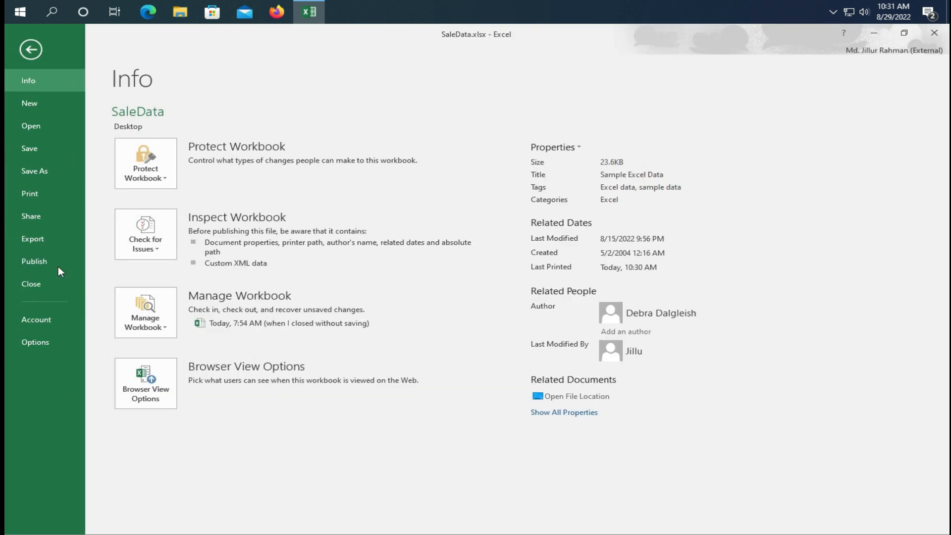
{"action": "left_click", "coordinate": [40, 193]}
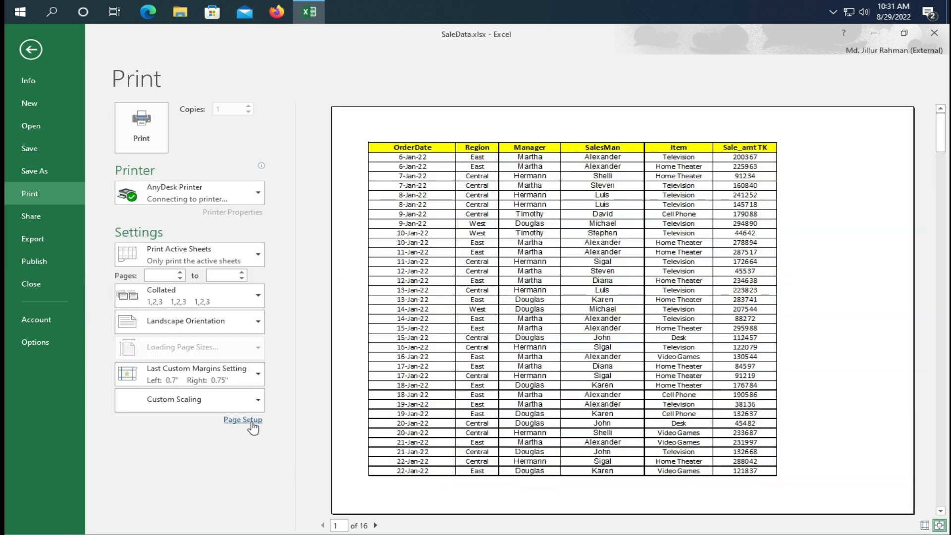
{"action": "left_click", "coordinate": [252, 421]}
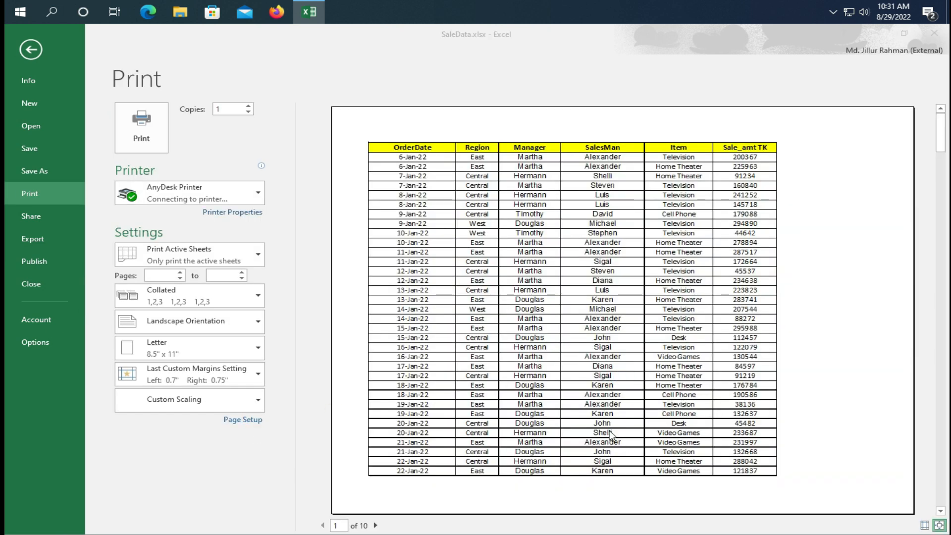
{"action": "left_click", "coordinate": [536, 170]}
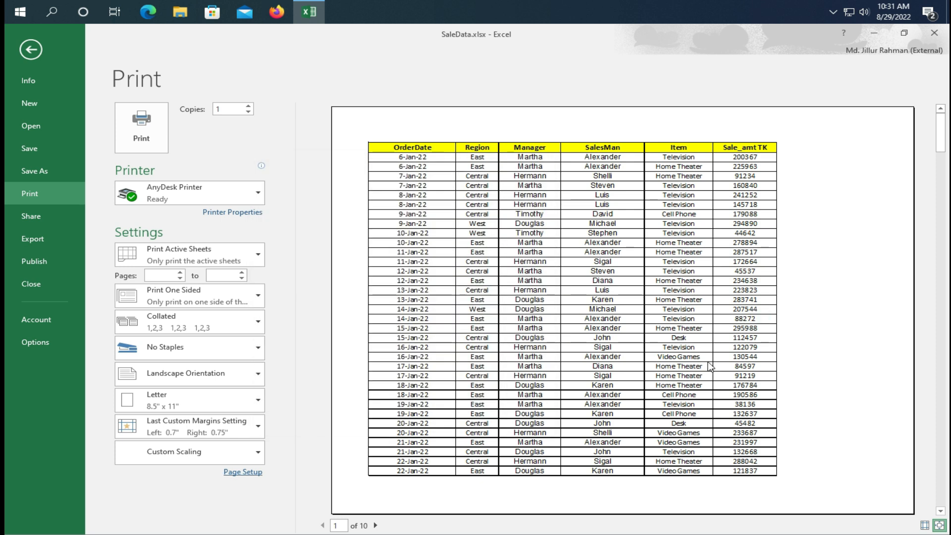
{"action": "left_click", "coordinate": [32, 50]}
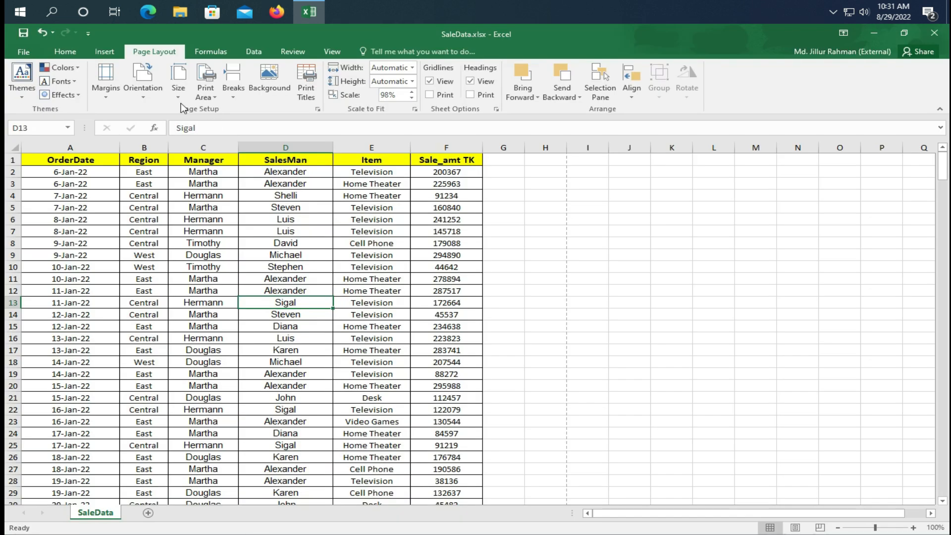
Set the page orientation back to Portrait.
{"action": "left_click", "coordinate": [142, 82]}
{"action": "left_click", "coordinate": [157, 121]}
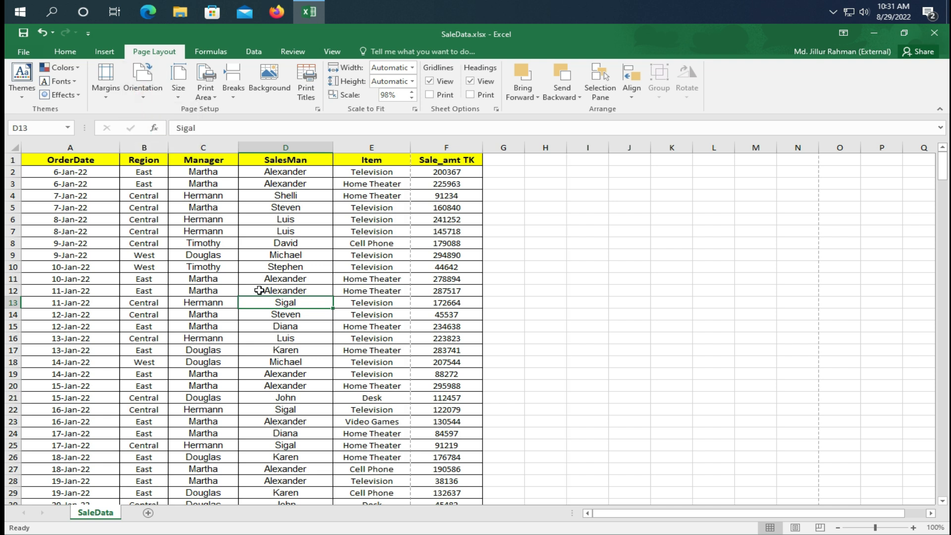
{"action": "left_click", "coordinate": [161, 219]}
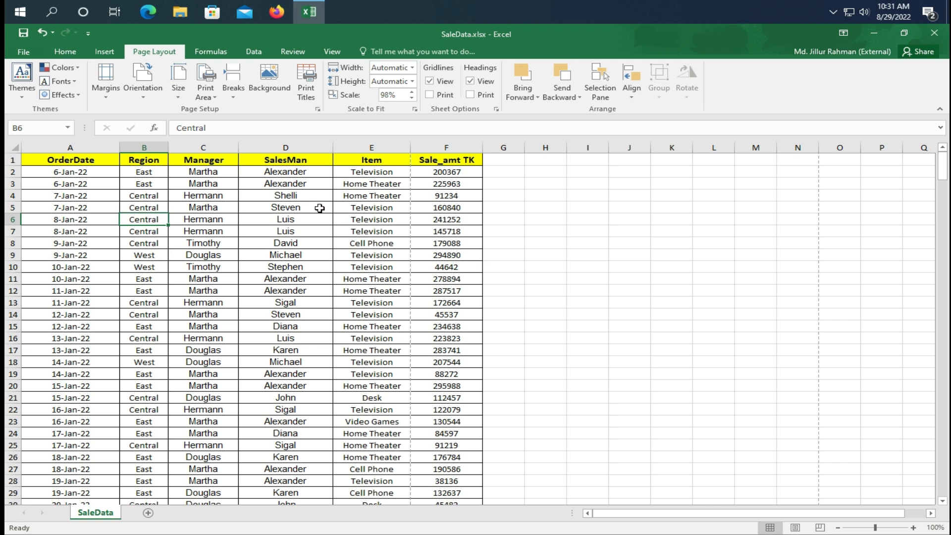
Set the paper size to A4 and check where the page breaks fall in the table.
{"action": "left_click", "coordinate": [180, 98]}
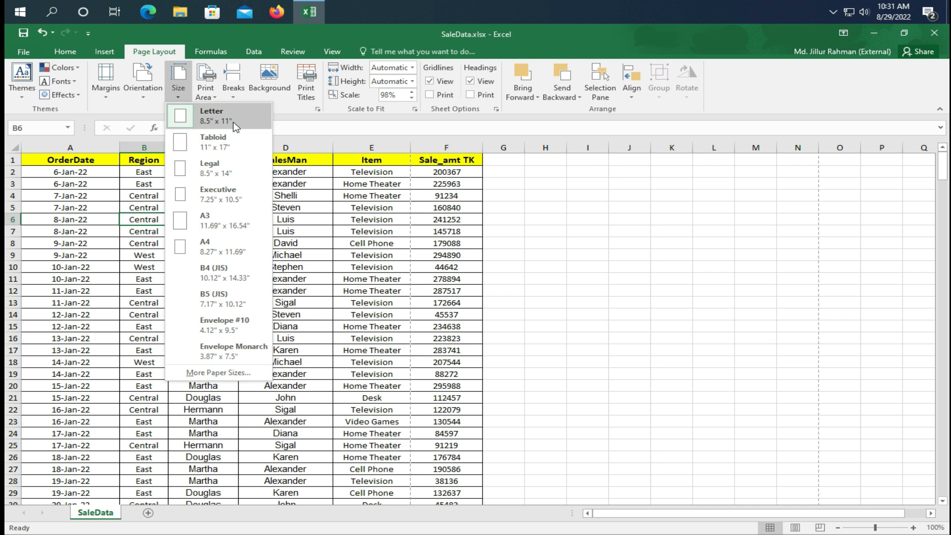
{"action": "left_click", "coordinate": [232, 255]}
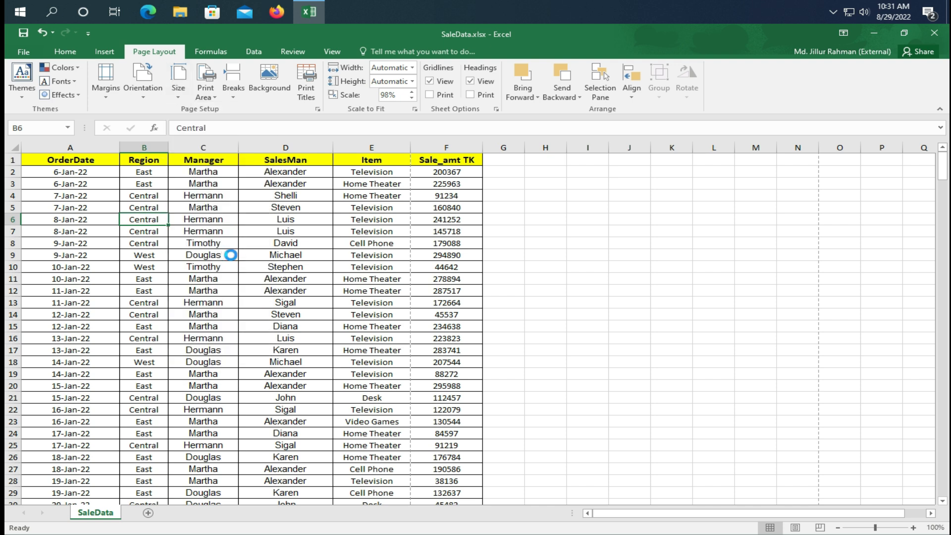
{"action": "scroll", "coordinate": [352, 407], "scroll_direction": "down", "scroll_amount": 11}
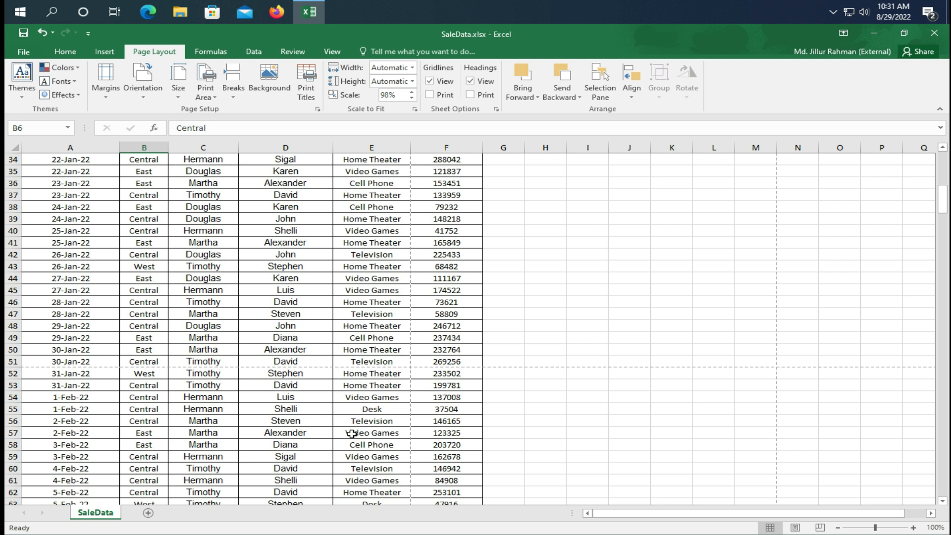
{"action": "scroll", "coordinate": [352, 426], "scroll_direction": "up", "scroll_amount": 11}
{"action": "left_click", "coordinate": [313, 272]}
{"action": "left_click", "coordinate": [179, 218]}
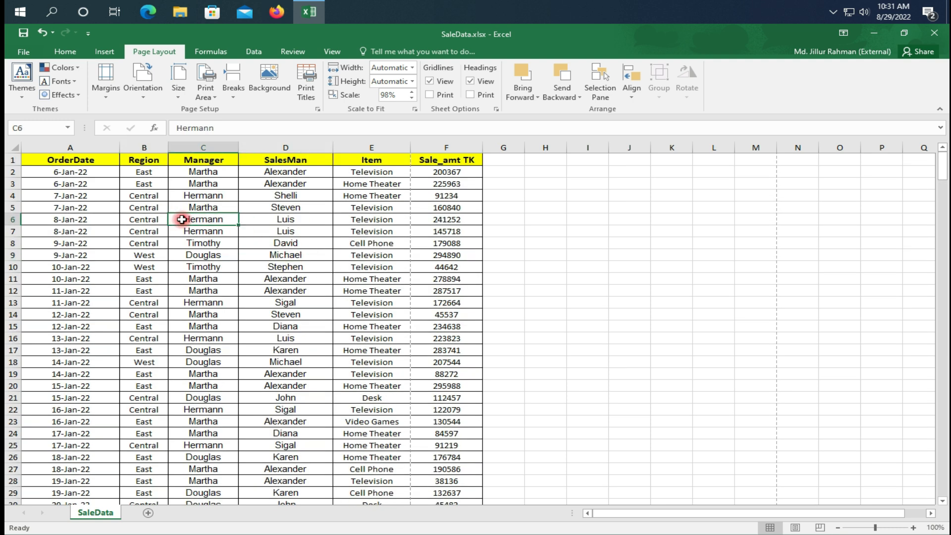
{"action": "left_click_drag", "start_coordinate": [56, 159], "coordinate": [428, 503]}
{"action": "scroll", "coordinate": [264, 391], "scroll_direction": "up", "scroll_amount": 18}
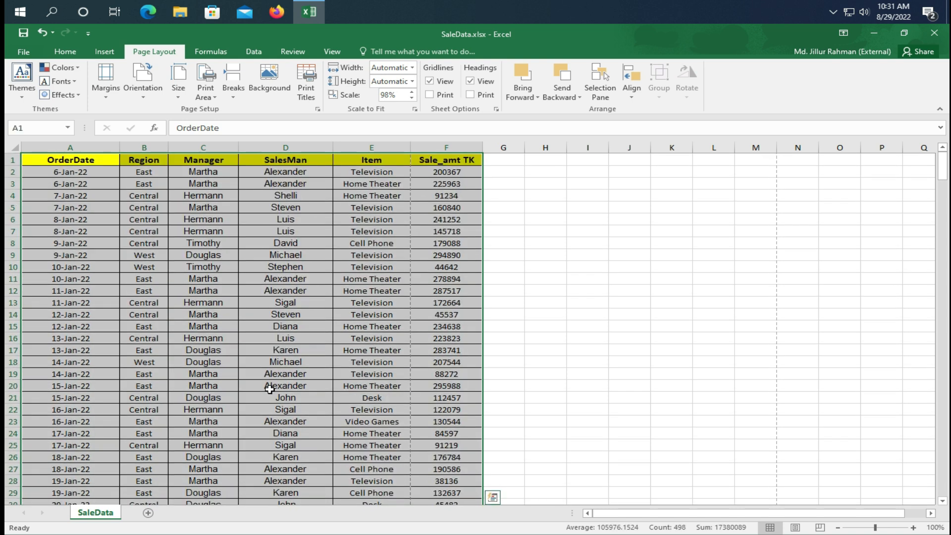
{"action": "left_click", "coordinate": [383, 305]}
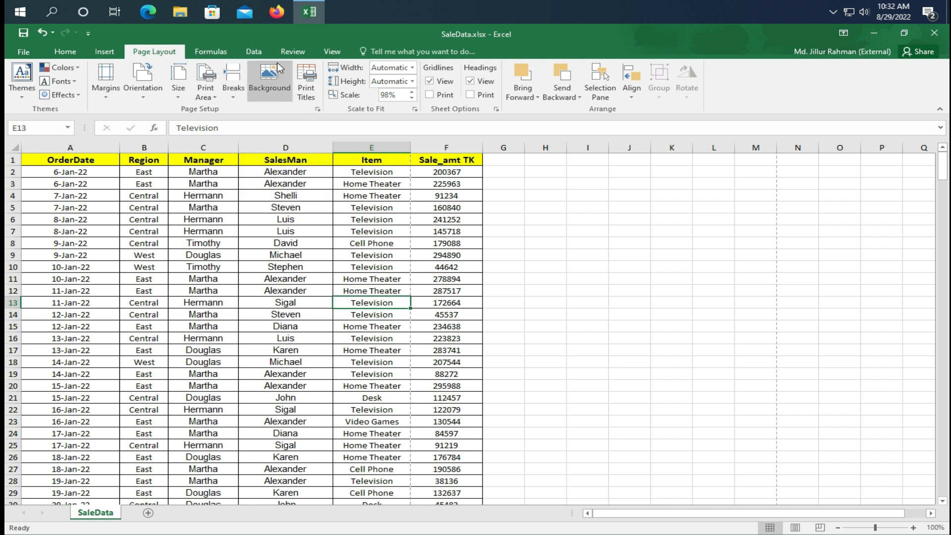
Switch the worksheet to Page Break Preview and look over its page divisions.
{"action": "left_click", "coordinate": [329, 52]}
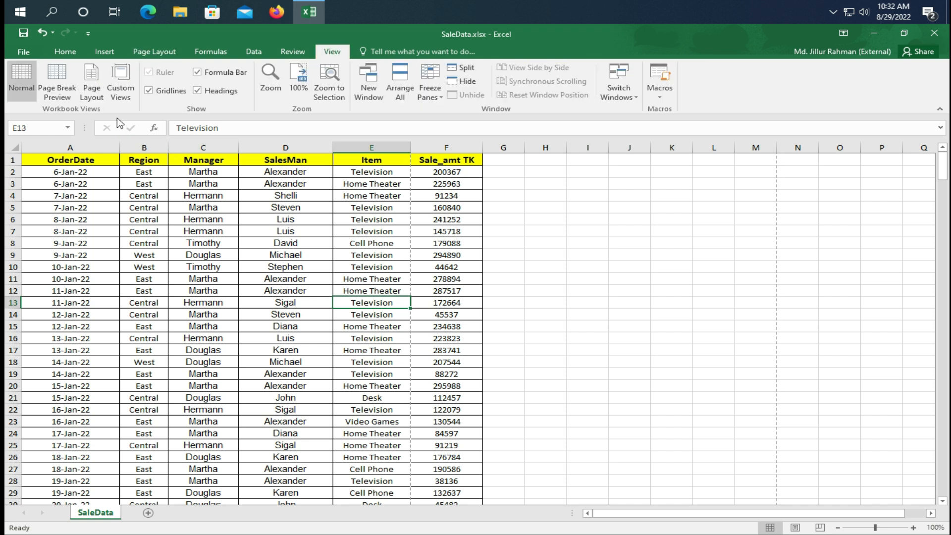
{"action": "left_click", "coordinate": [52, 98]}
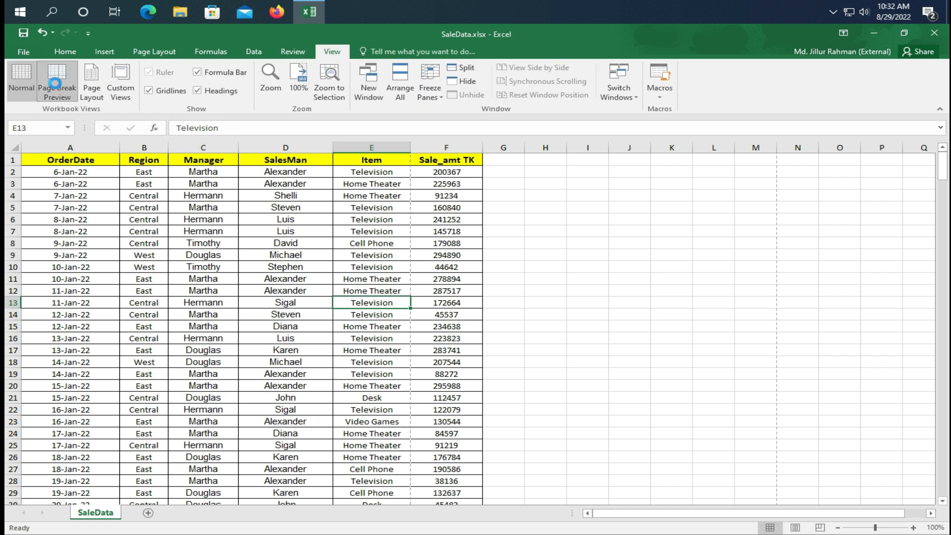
{"action": "scroll", "coordinate": [124, 243], "scroll_direction": "down", "scroll_amount": 5}
{"action": "scroll", "coordinate": [124, 329], "scroll_direction": "up", "scroll_amount": 5}
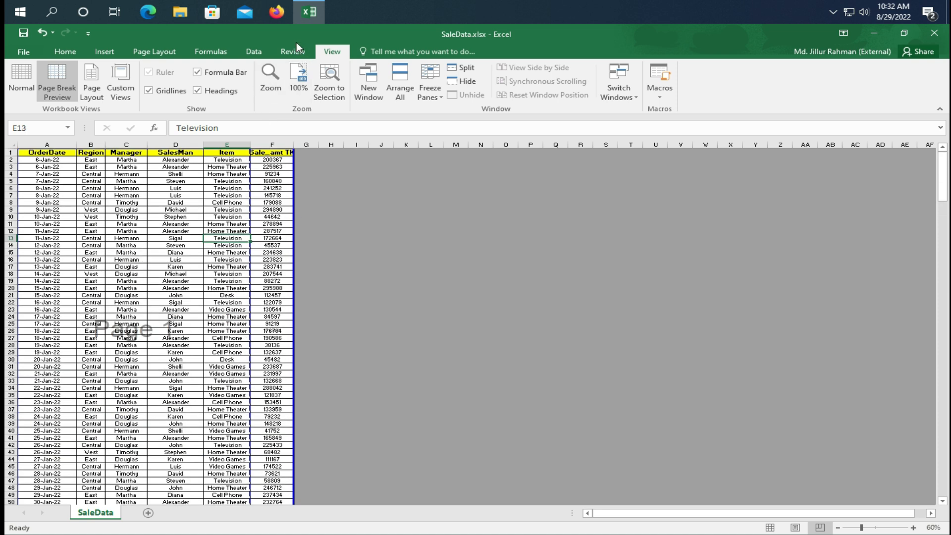
Insert a page break at cell E13, splitting the table above row 13 and before the Item column.
{"action": "left_click", "coordinate": [154, 52]}
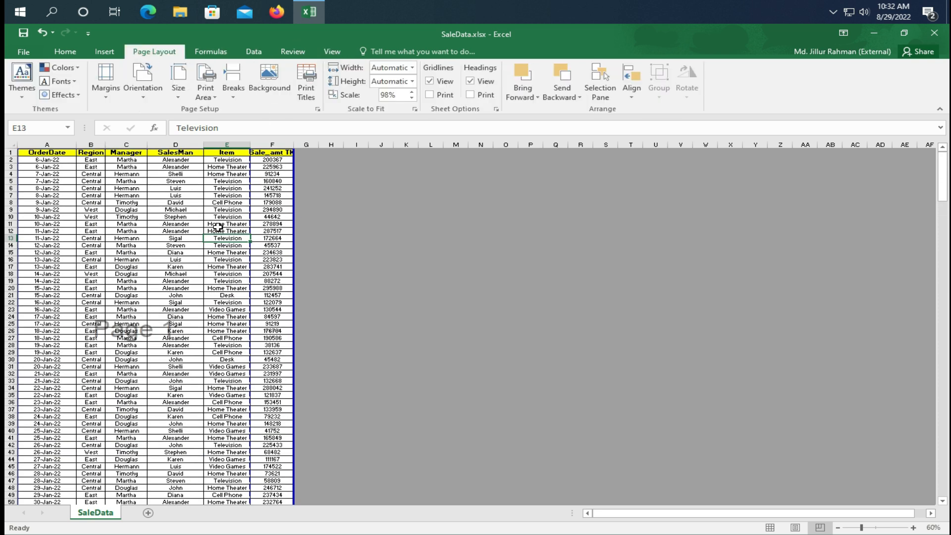
{"action": "left_click", "coordinate": [234, 99]}
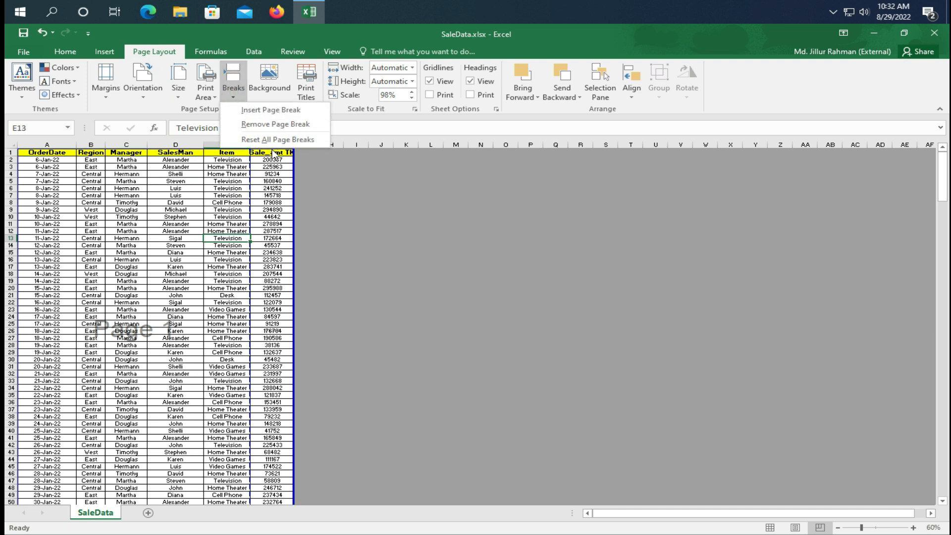
{"action": "left_click", "coordinate": [262, 112]}
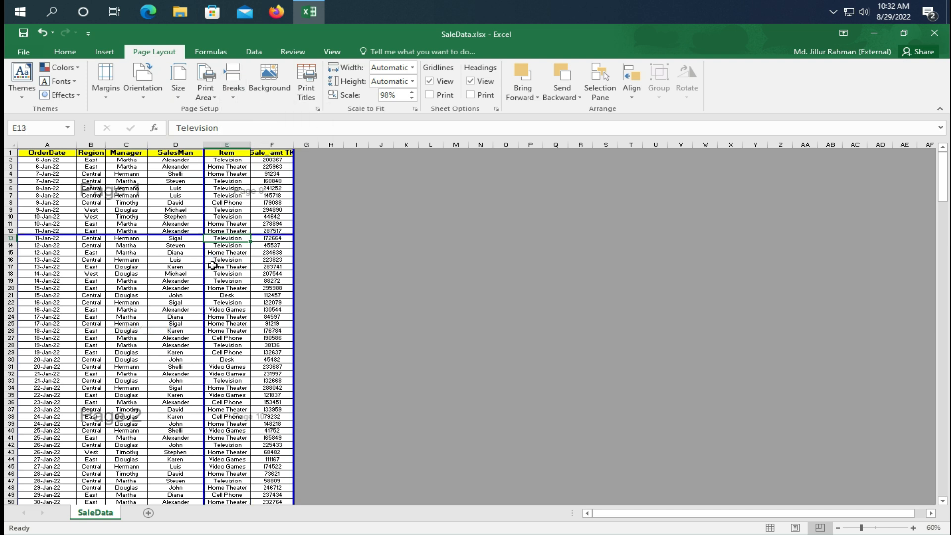
Examine how the inserted break divides the table into pages, selecting A1:D12 and sample blocks on the pages below it.
{"action": "scroll", "coordinate": [161, 376], "scroll_direction": "up", "scroll_amount": 7}
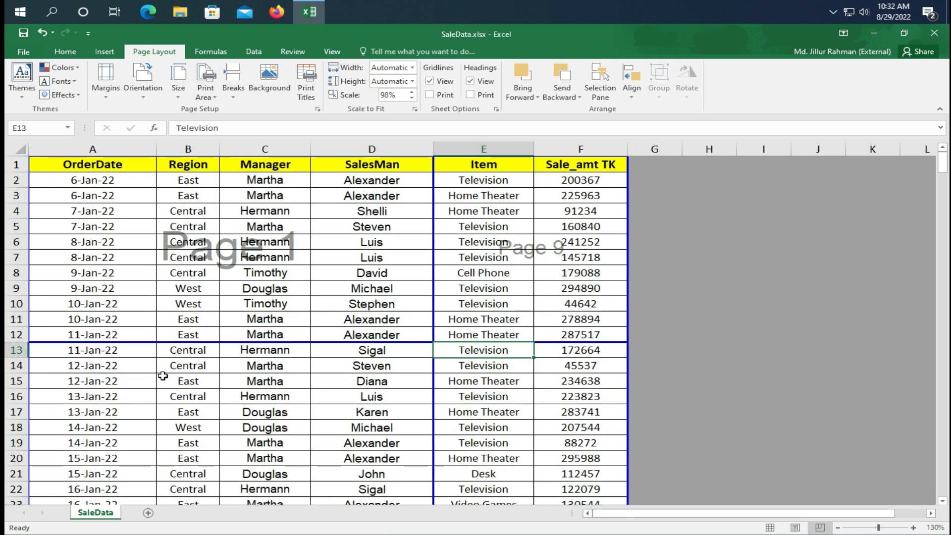
{"action": "left_click_drag", "start_coordinate": [92, 164], "coordinate": [399, 334]}
{"action": "scroll", "coordinate": [295, 342], "scroll_direction": "down", "scroll_amount": 2}
{"action": "scroll", "coordinate": [295, 342], "scroll_direction": "down", "scroll_amount": 4}
{"action": "scroll", "coordinate": [257, 317], "scroll_direction": "up", "scroll_amount": 2}
{"action": "left_click", "coordinate": [237, 302]}
{"action": "scroll", "coordinate": [177, 292], "scroll_direction": "up", "scroll_amount": 3}
{"action": "left_click_drag", "start_coordinate": [115, 309], "coordinate": [391, 431]}
{"action": "scroll", "coordinate": [397, 364], "scroll_direction": "down", "scroll_amount": 7}
{"action": "scroll", "coordinate": [396, 367], "scroll_direction": "down", "scroll_amount": 10}
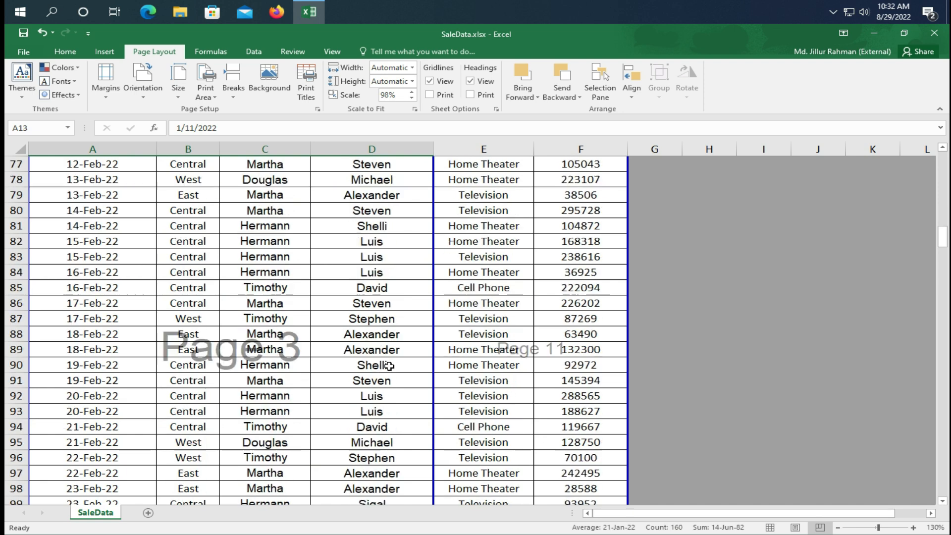
{"action": "scroll", "coordinate": [372, 361], "scroll_direction": "up", "scroll_amount": 3}
{"action": "left_click_drag", "start_coordinate": [148, 243], "coordinate": [329, 413]}
{"action": "scroll", "coordinate": [329, 413], "scroll_direction": "down", "scroll_amount": 9}
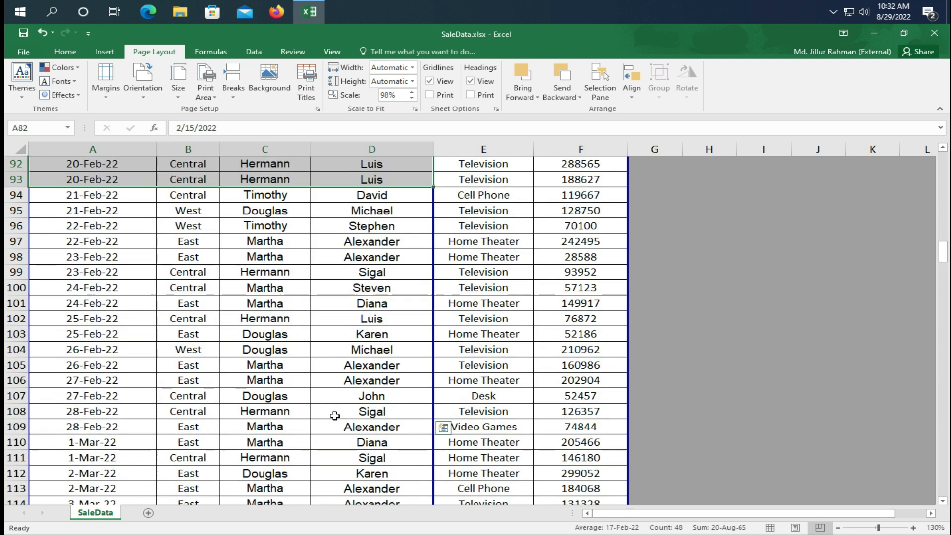
{"action": "scroll", "coordinate": [329, 413], "scroll_direction": "up", "scroll_amount": 16}
{"action": "scroll", "coordinate": [329, 411], "scroll_direction": "up", "scroll_amount": 18}
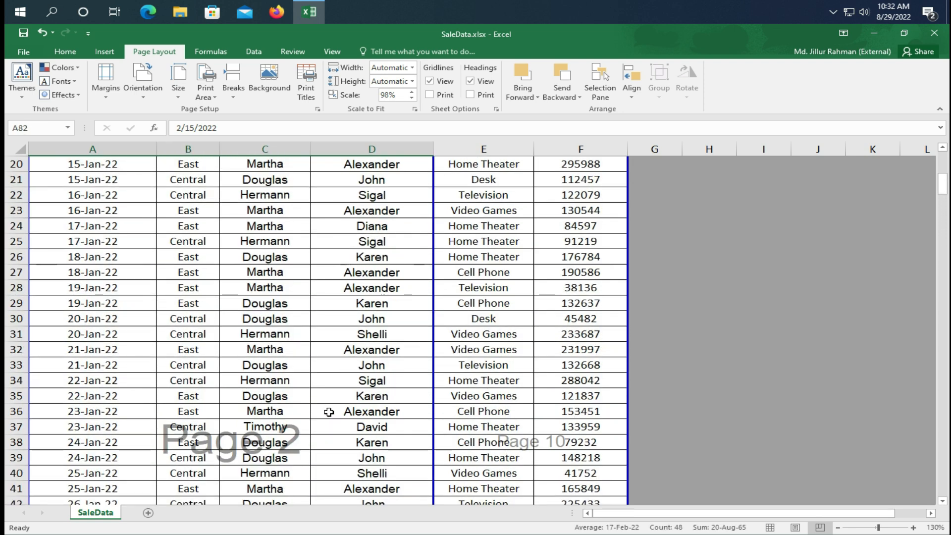
Try to remove the page break with the range starting at A82 selected.
{"action": "left_click", "coordinate": [233, 99]}
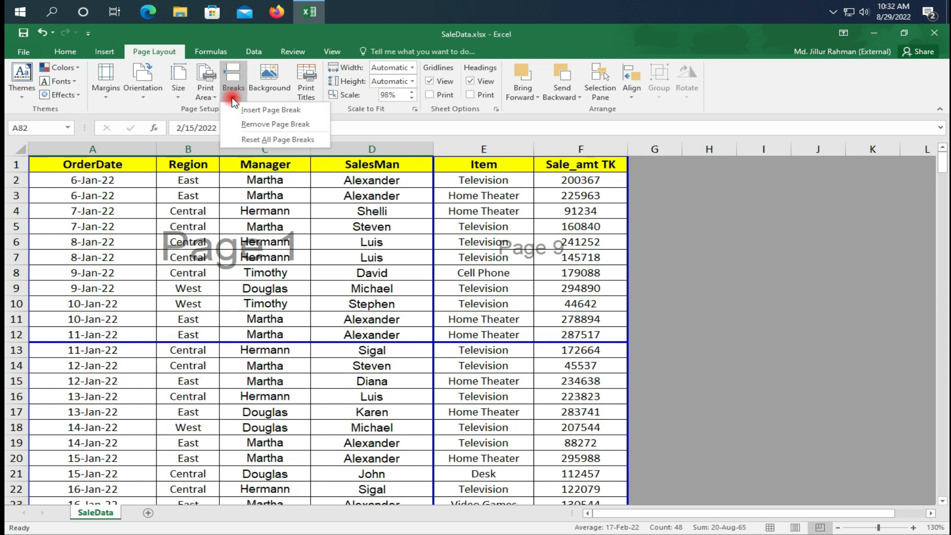
{"action": "left_click", "coordinate": [263, 123]}
{"action": "scroll", "coordinate": [307, 226], "scroll_direction": "up", "scroll_amount": 2}
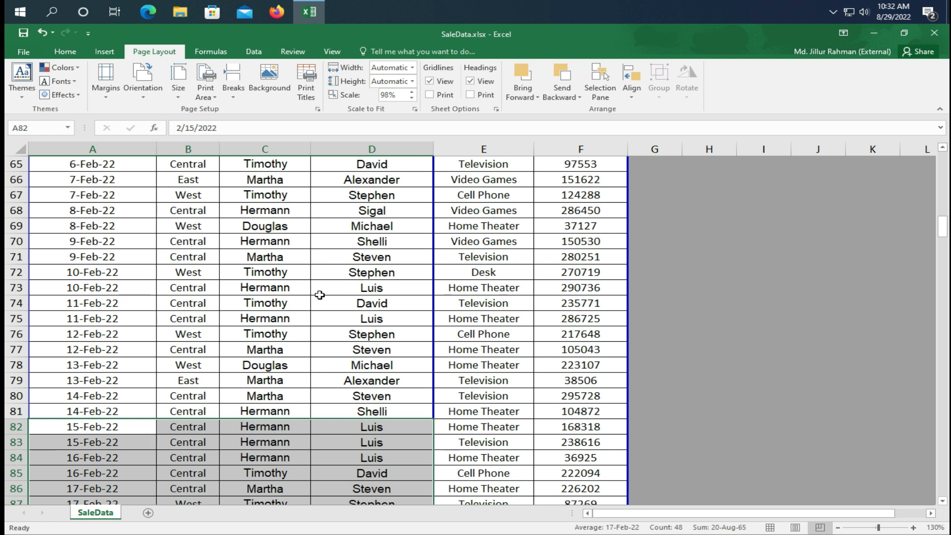
Undo the page break inserted at E13 and return the worksheet to Normal view.
{"action": "key", "text": "ctrl+p"}
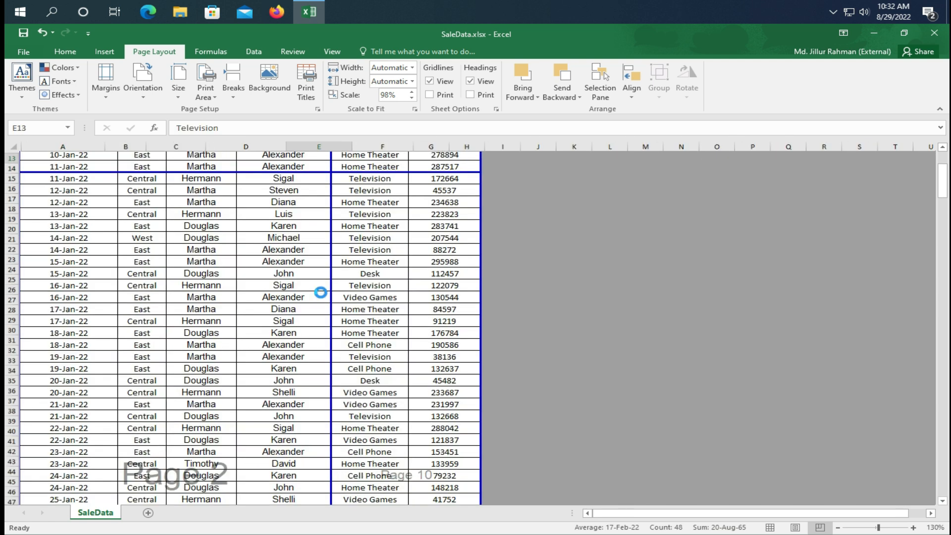
{"action": "scroll", "coordinate": [321, 292], "scroll_direction": "down", "scroll_amount": 3}
{"action": "scroll", "coordinate": [321, 292], "scroll_direction": "down", "scroll_amount": 2}
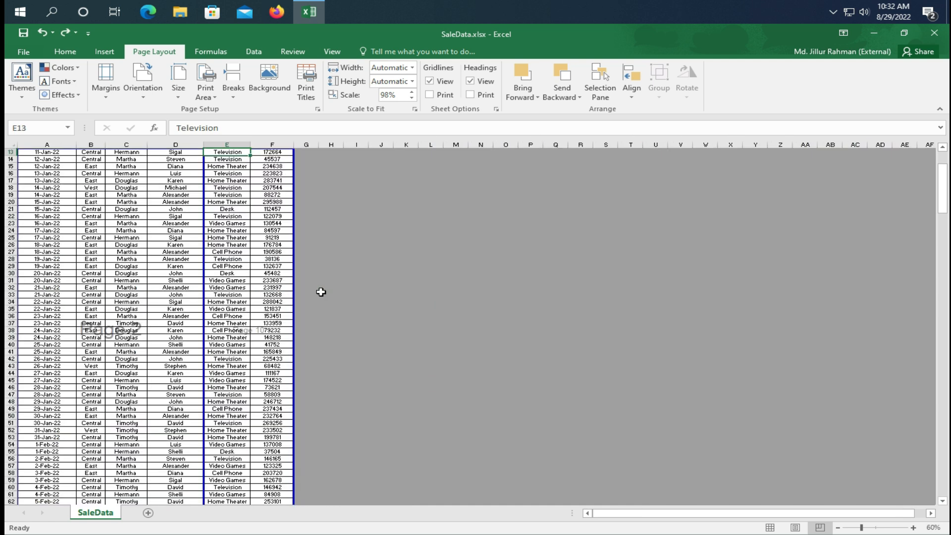
{"action": "key", "text": "ctrl+z"}
{"action": "scroll", "coordinate": [278, 293], "scroll_direction": "up", "scroll_amount": 4}
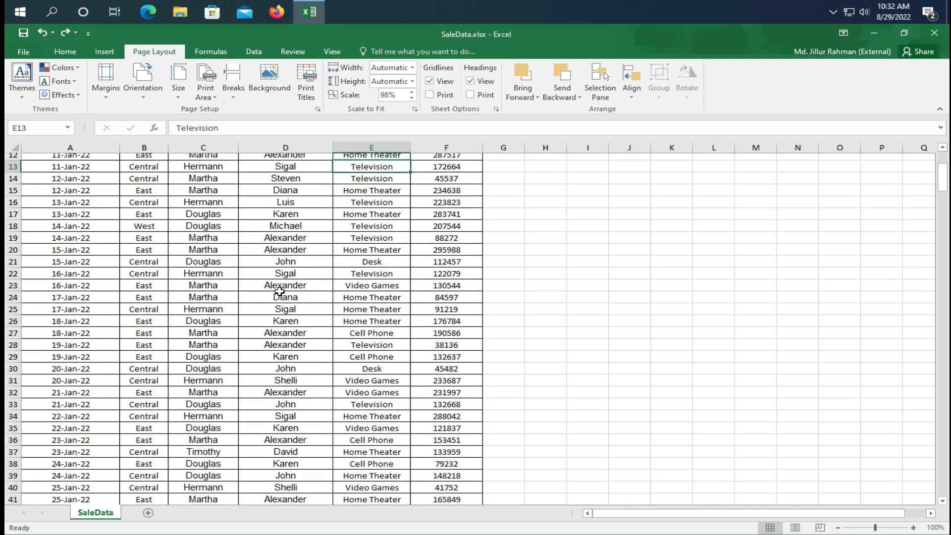
Start adding a worksheet background and browse the Bing Image Search pictures for Airplane.
{"action": "left_click", "coordinate": [279, 99]}
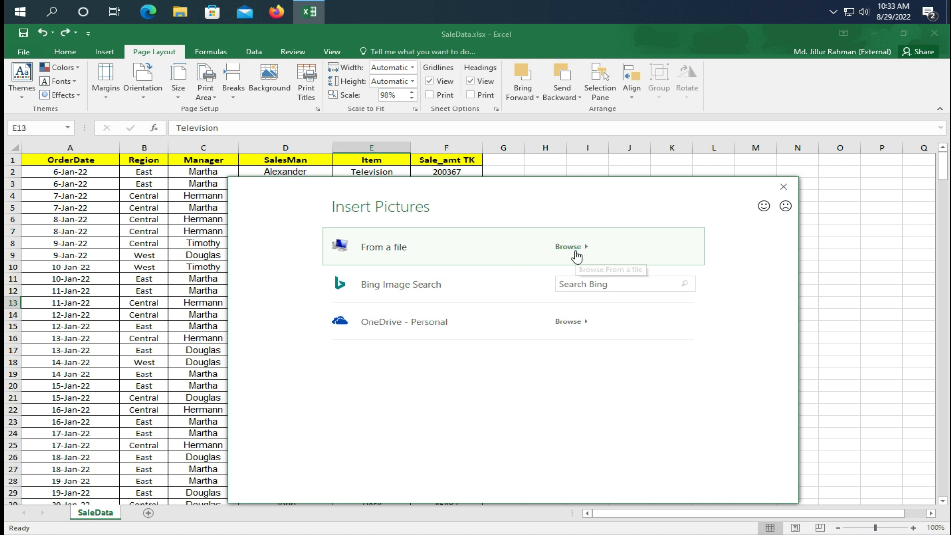
{"action": "left_click", "coordinate": [418, 297]}
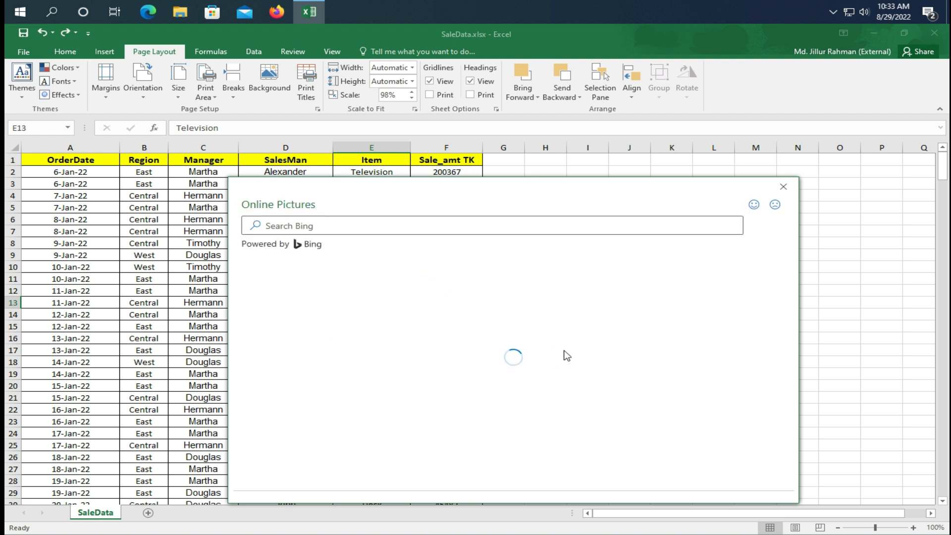
{"action": "scroll", "coordinate": [567, 356], "scroll_direction": "down", "scroll_amount": 6}
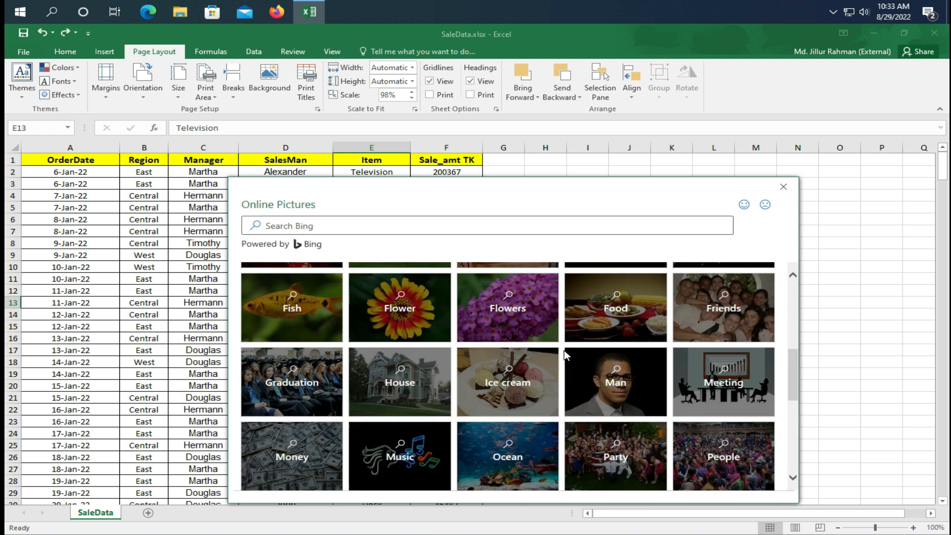
{"action": "scroll", "coordinate": [567, 356], "scroll_direction": "up", "scroll_amount": 6}
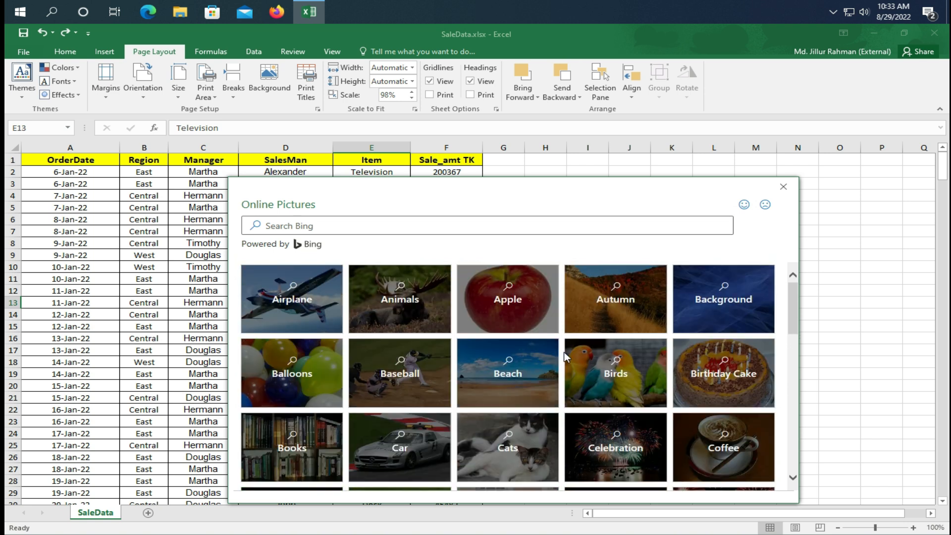
{"action": "left_click", "coordinate": [308, 300]}
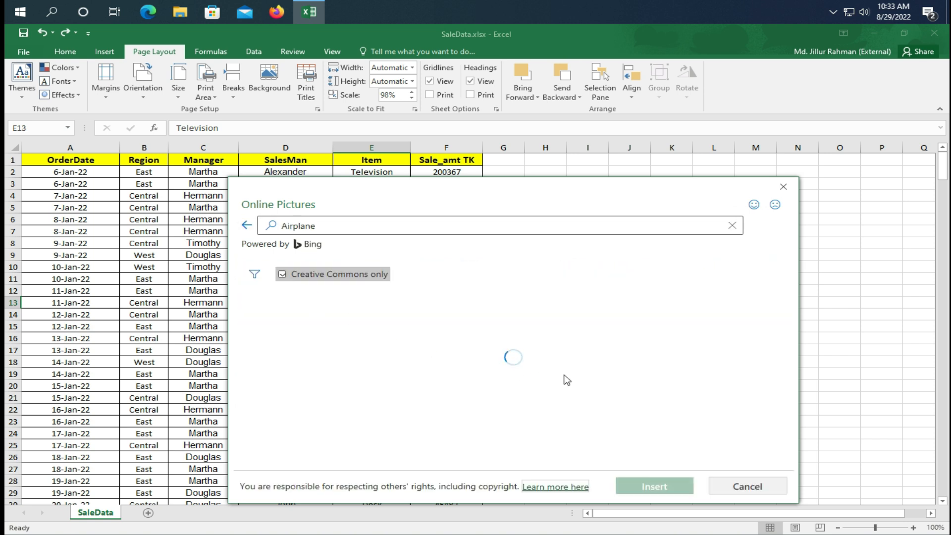
Try to insert an airplane picture as the background, converting it from JPEG File Interchange Format.
{"action": "scroll", "coordinate": [619, 382], "scroll_direction": "down", "scroll_amount": 1}
{"action": "scroll", "coordinate": [665, 375], "scroll_direction": "up", "scroll_amount": 1}
{"action": "left_click", "coordinate": [665, 375]}
{"action": "left_click", "coordinate": [663, 486]}
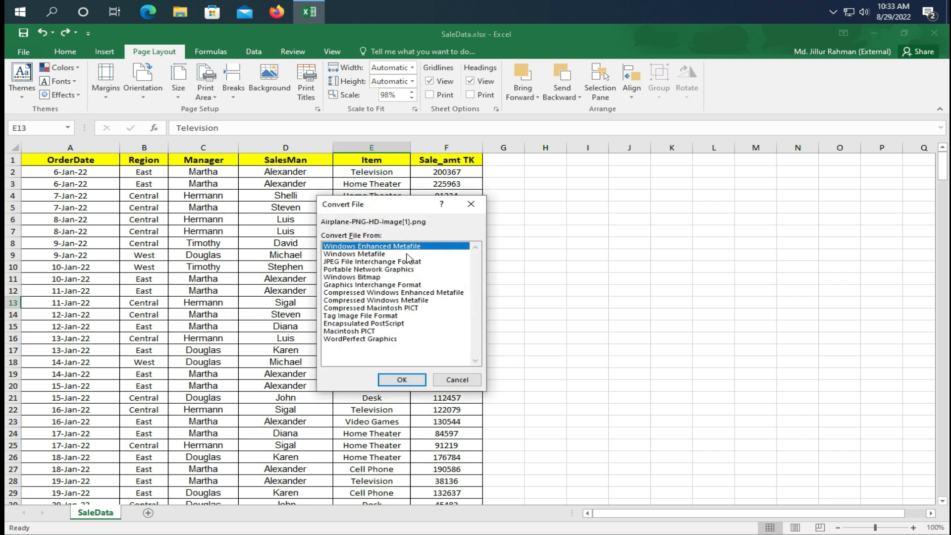
{"action": "left_click", "coordinate": [369, 262]}
{"action": "left_click", "coordinate": [397, 380]}
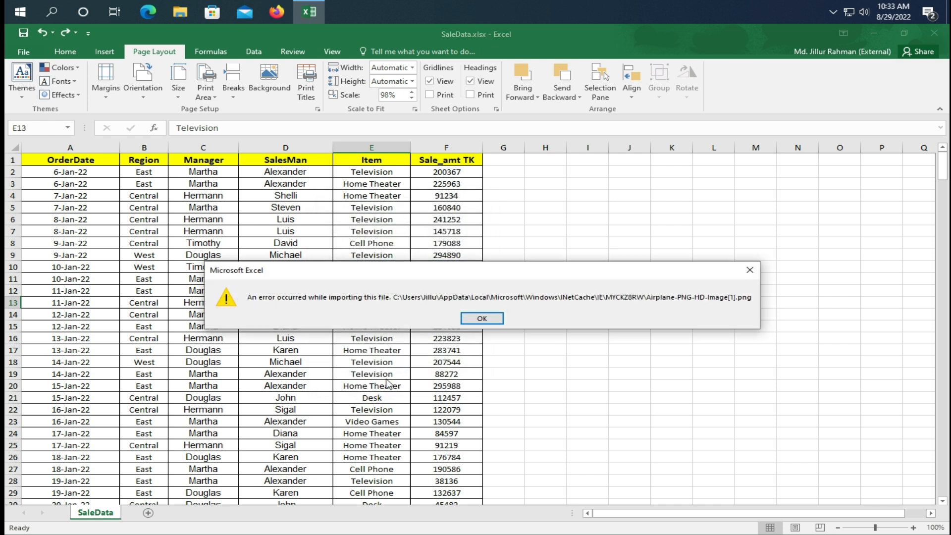
{"action": "left_click", "coordinate": [483, 320]}
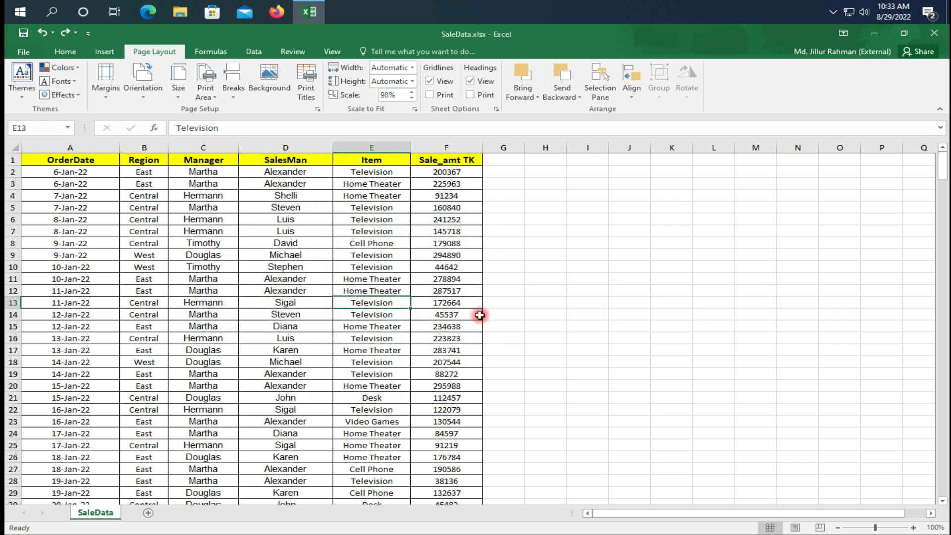
Insert the yellow sunflower picture from Bing's Flower category as the worksheet background.
{"action": "left_click", "coordinate": [227, 266]}
{"action": "left_click", "coordinate": [55, 268]}
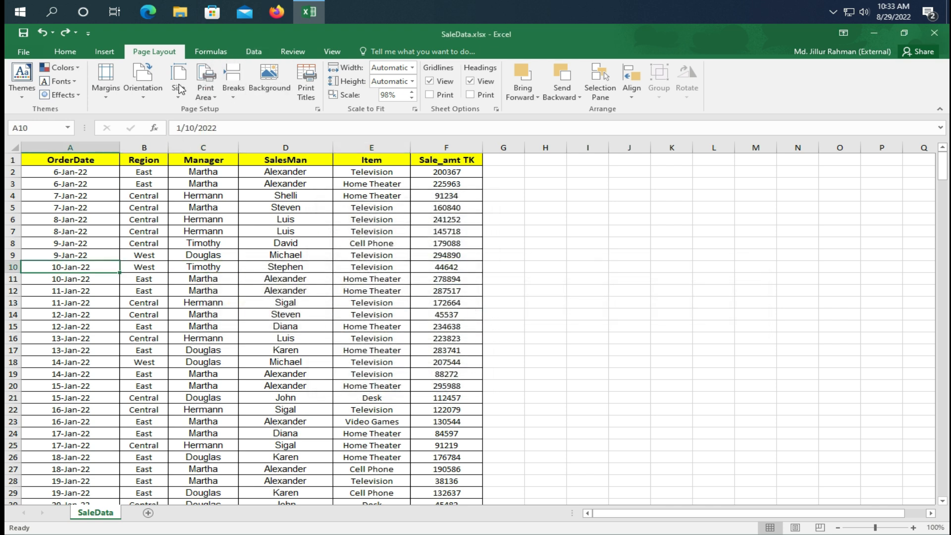
{"action": "left_click", "coordinate": [273, 93]}
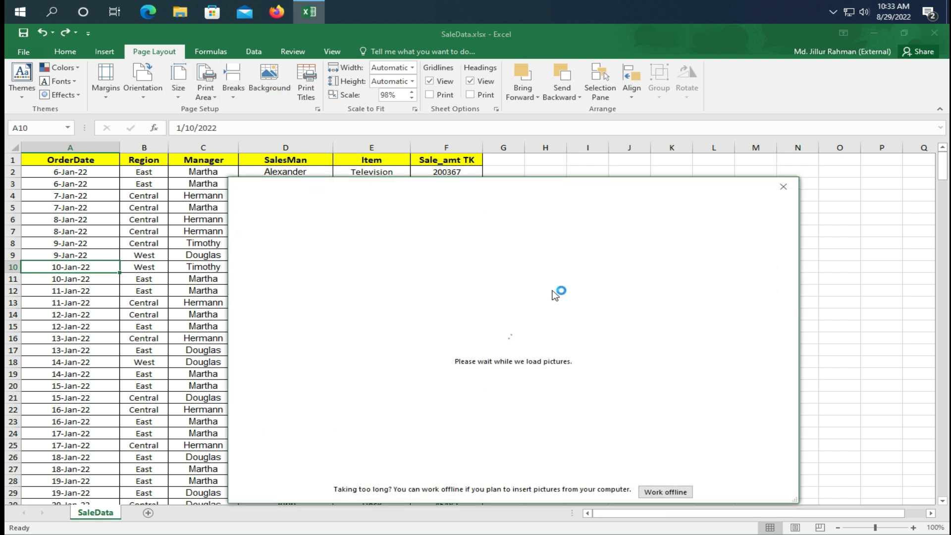
{"action": "left_click", "coordinate": [462, 321]}
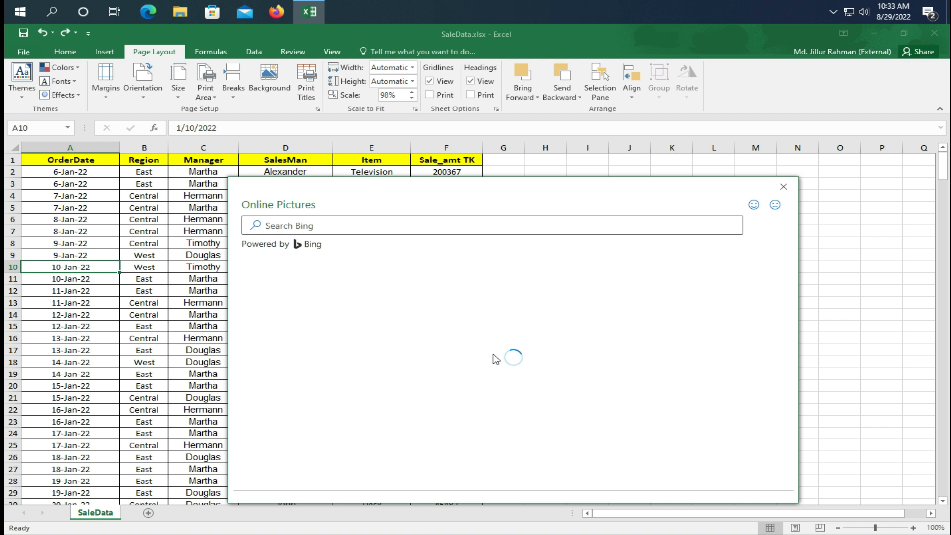
{"action": "scroll", "coordinate": [495, 356], "scroll_direction": "down", "scroll_amount": 3}
{"action": "scroll", "coordinate": [497, 365], "scroll_direction": "up", "scroll_amount": 2}
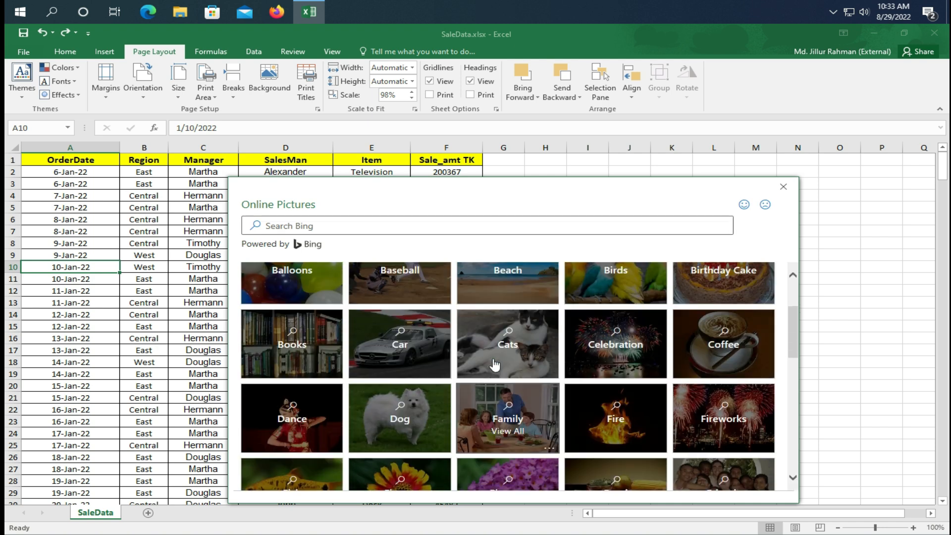
{"action": "scroll", "coordinate": [399, 450], "scroll_direction": "down", "scroll_amount": 2}
{"action": "left_click", "coordinate": [400, 449]}
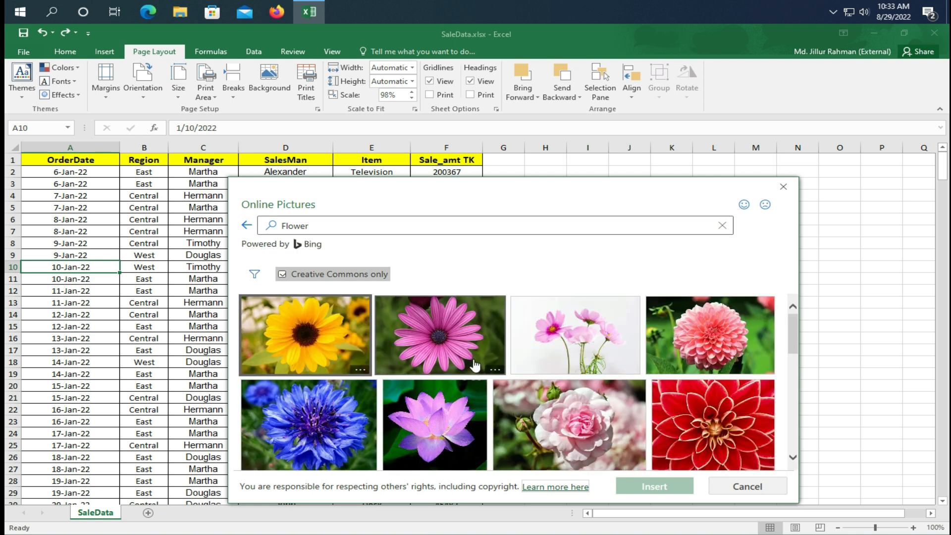
{"action": "left_click", "coordinate": [307, 342]}
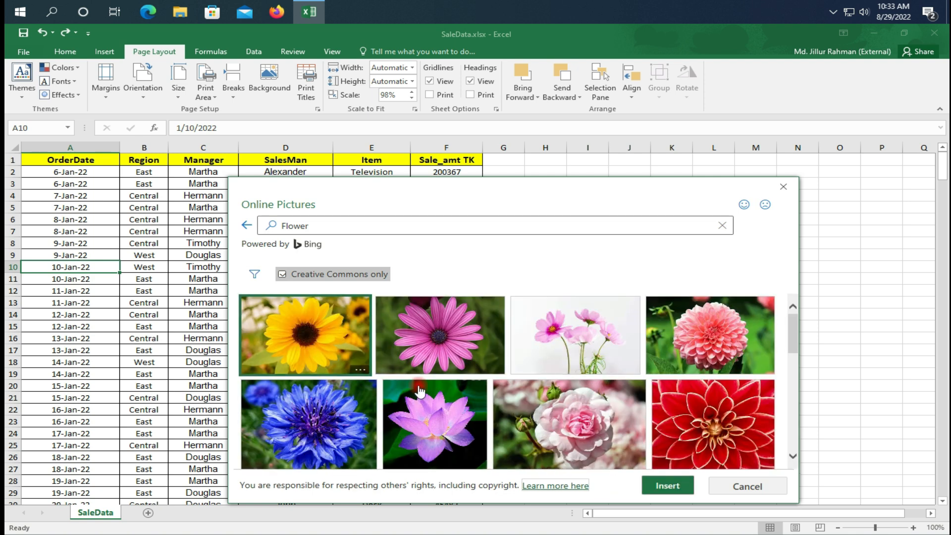
{"action": "left_click", "coordinate": [666, 486]}
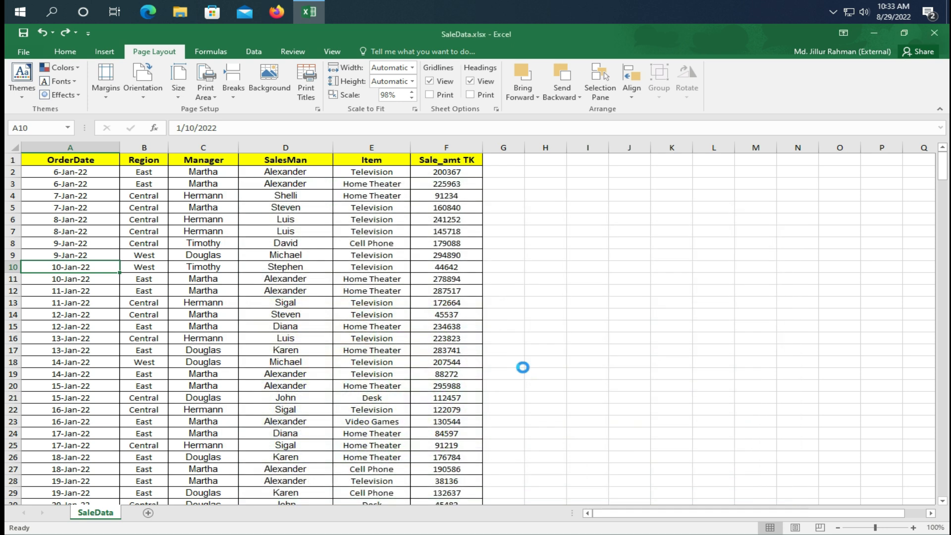
Check how the background picture repeats behind the table and undo the background.
{"action": "scroll", "coordinate": [552, 389], "scroll_direction": "down", "scroll_amount": 20}
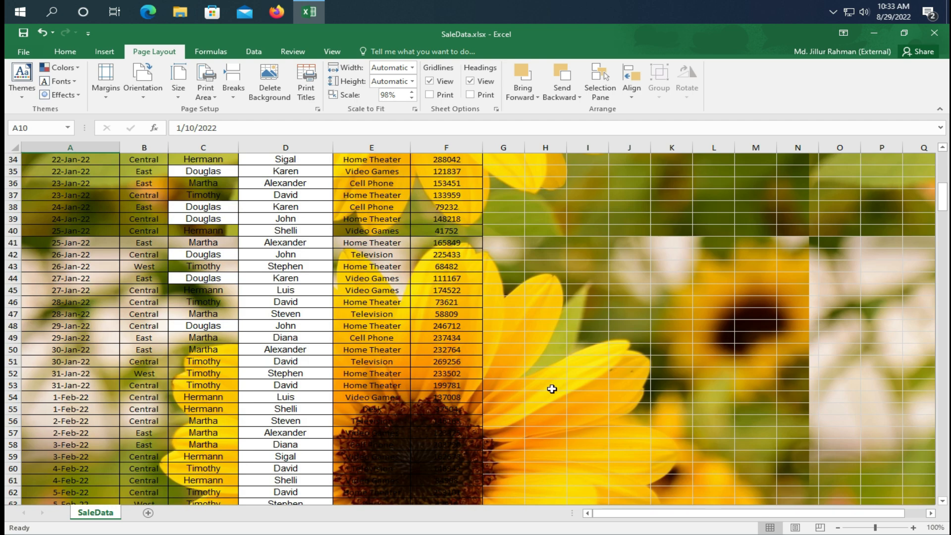
{"action": "scroll", "coordinate": [552, 389], "scroll_direction": "down", "scroll_amount": 20}
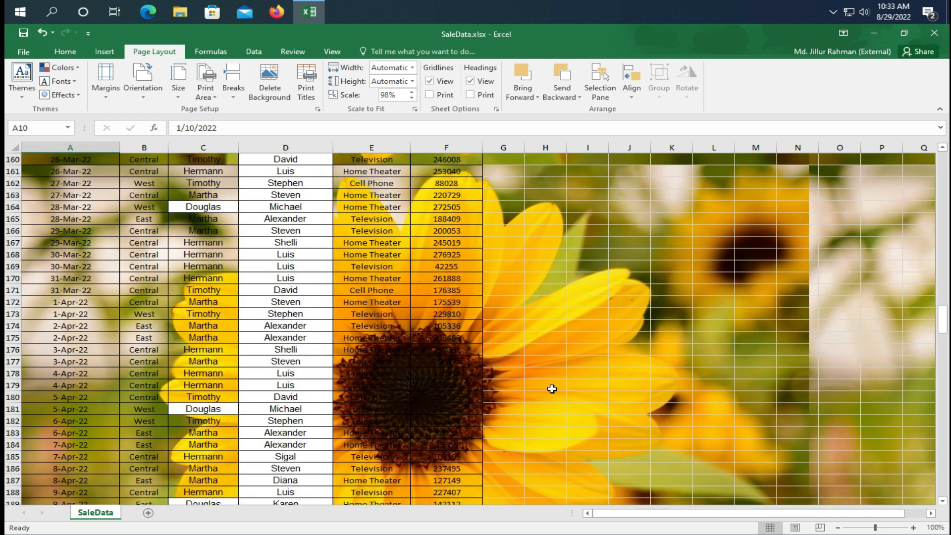
{"action": "scroll", "coordinate": [552, 389], "scroll_direction": "down", "scroll_amount": 20}
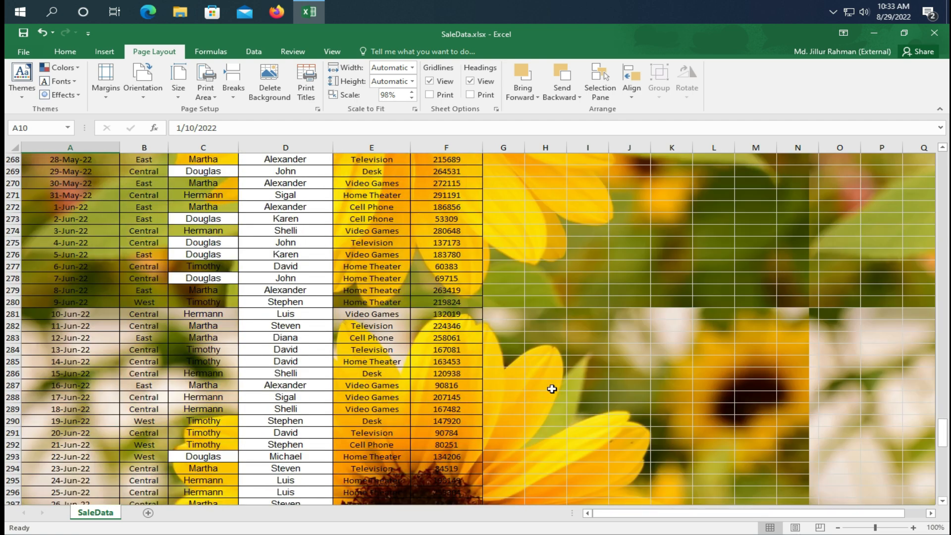
{"action": "scroll", "coordinate": [552, 389], "scroll_direction": "up", "scroll_amount": 20}
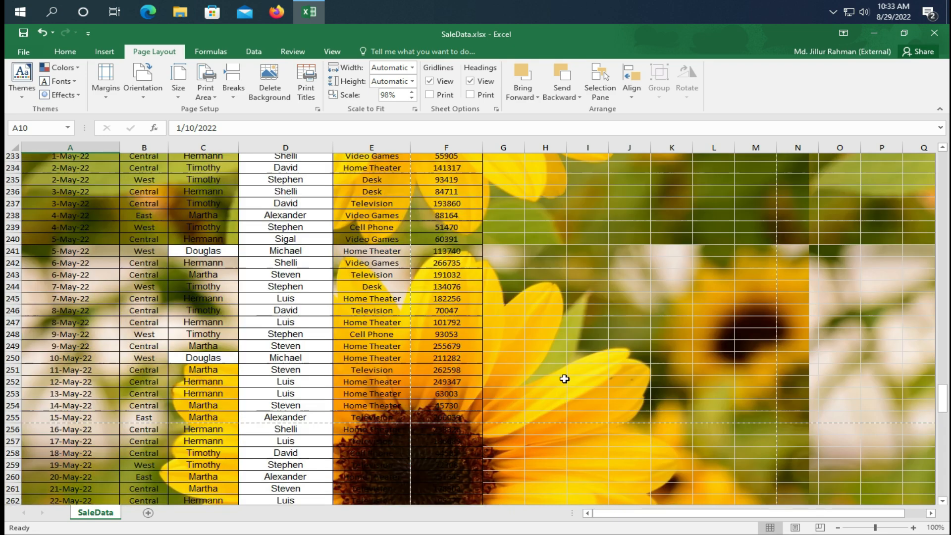
{"action": "scroll", "coordinate": [573, 367], "scroll_direction": "up", "scroll_amount": 20}
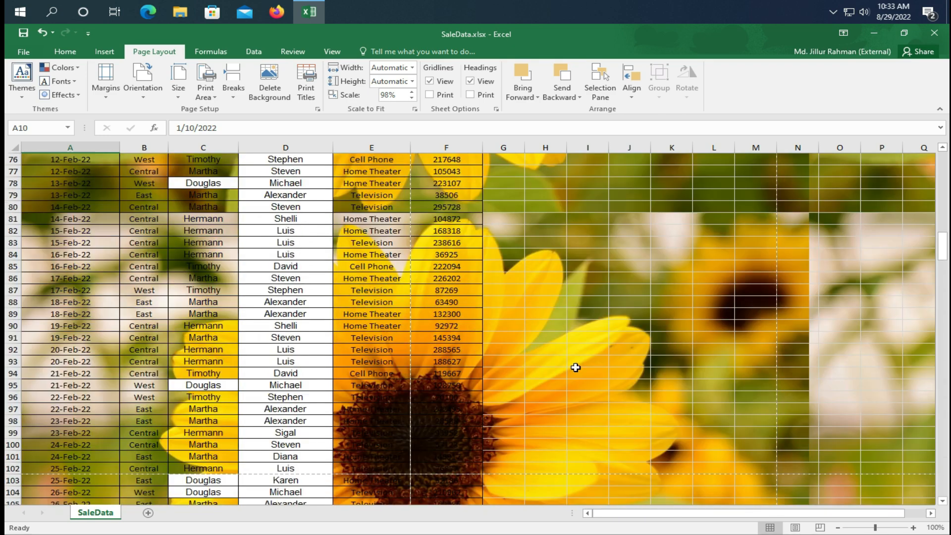
{"action": "scroll", "coordinate": [575, 367], "scroll_direction": "up", "scroll_amount": 5}
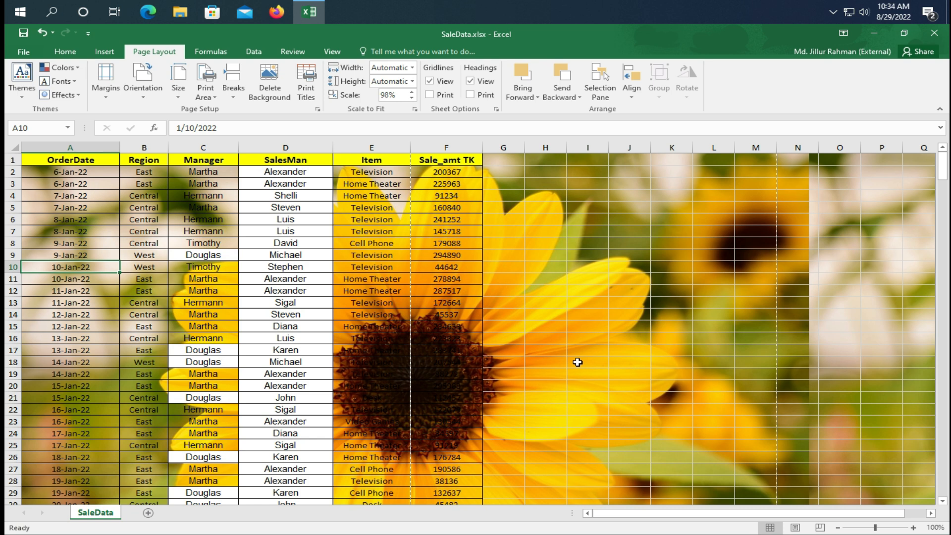
{"action": "key", "text": "ctrl+z"}
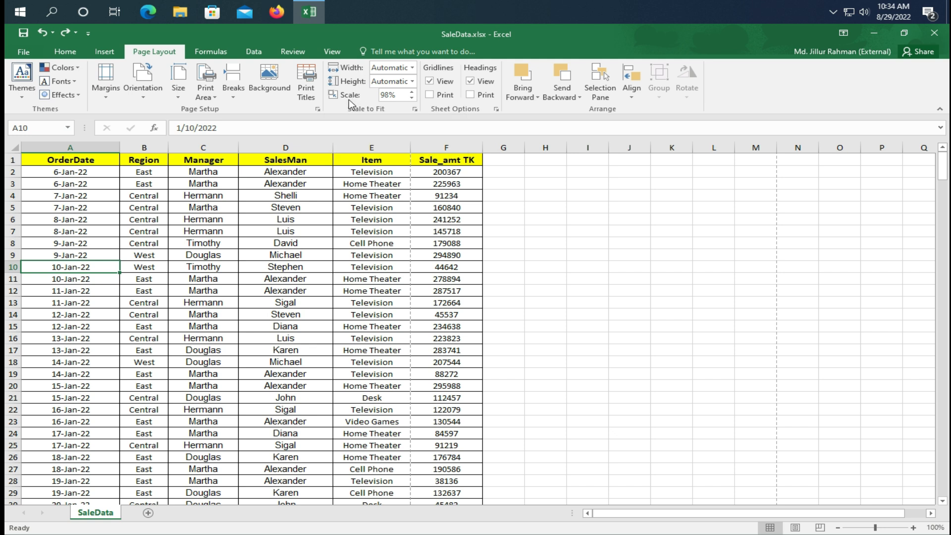
Set the print scale to 105%.
{"action": "left_click", "coordinate": [411, 92]}
{"action": "left_click", "coordinate": [412, 91]}
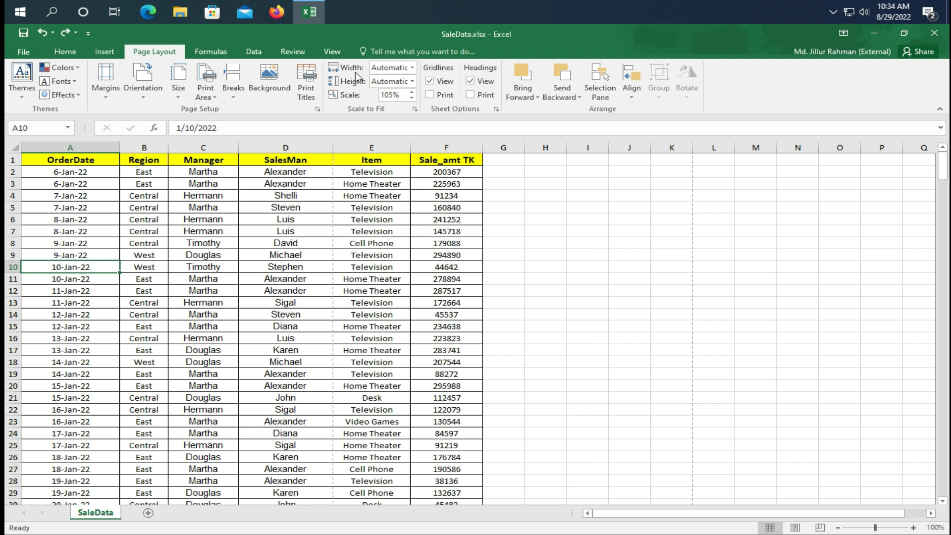
Fit the printout's width to 1 page.
{"action": "left_click", "coordinate": [413, 67]}
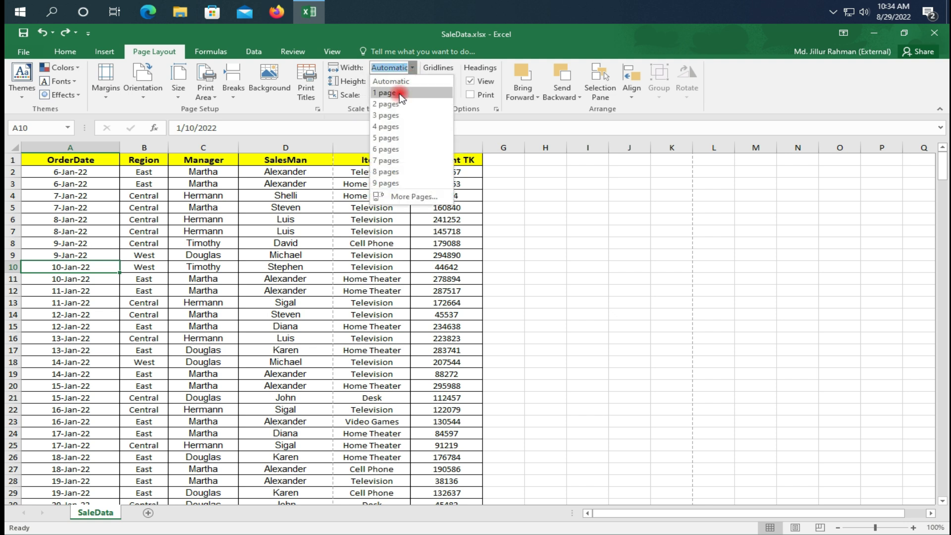
{"action": "left_click", "coordinate": [399, 93]}
{"action": "left_click", "coordinate": [183, 314]}
{"action": "left_click", "coordinate": [69, 279]}
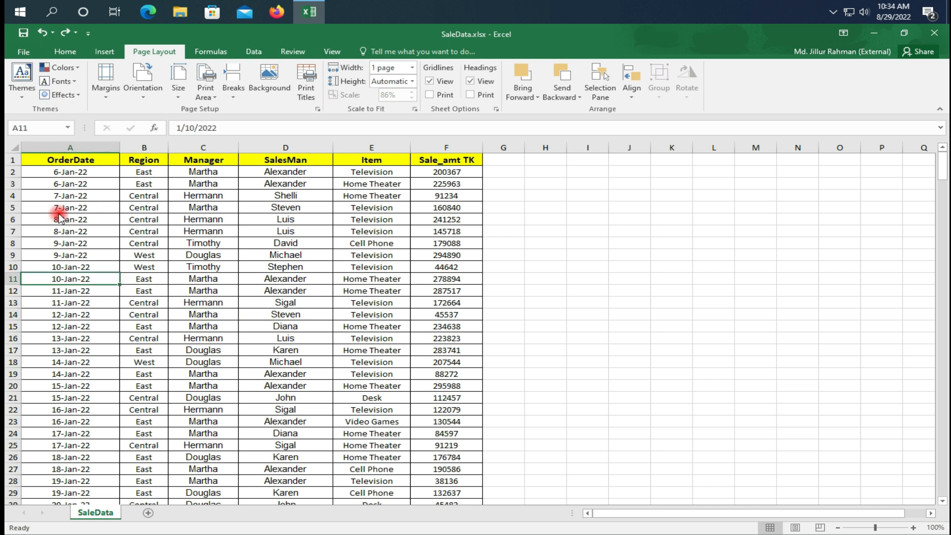
Check the one-page-wide fit in the print preview and look at the available height scaling options.
{"action": "key", "text": "alt+f"}
{"action": "left_click", "coordinate": [42, 192]}
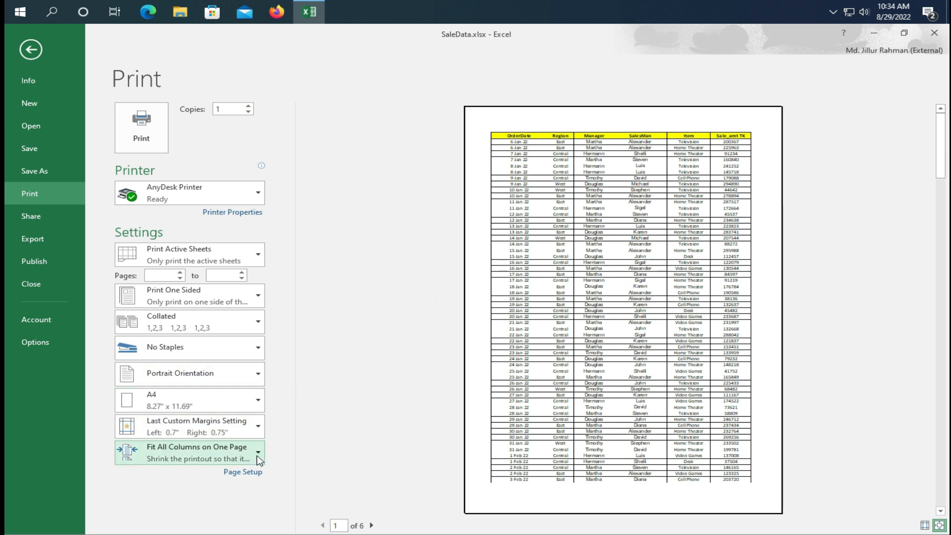
{"action": "left_click", "coordinate": [31, 50]}
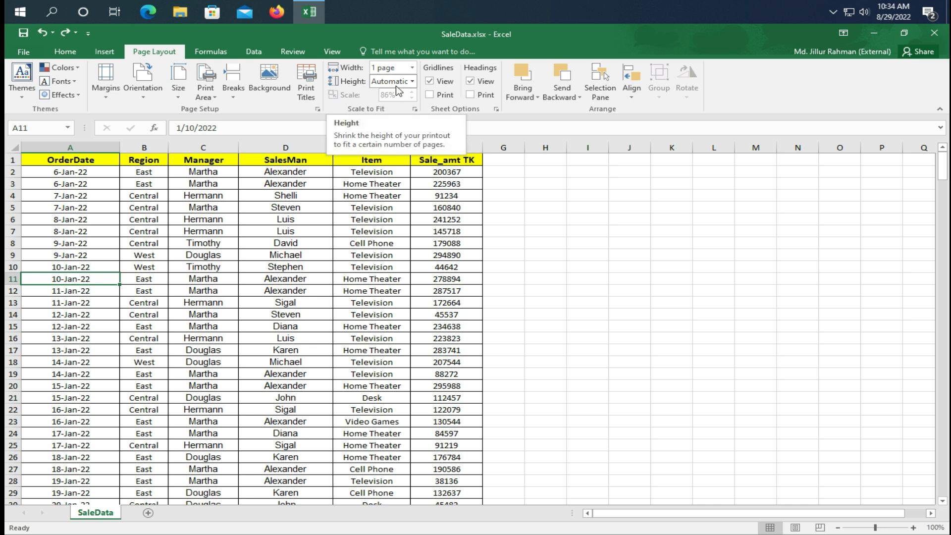
{"action": "left_click", "coordinate": [412, 81]}
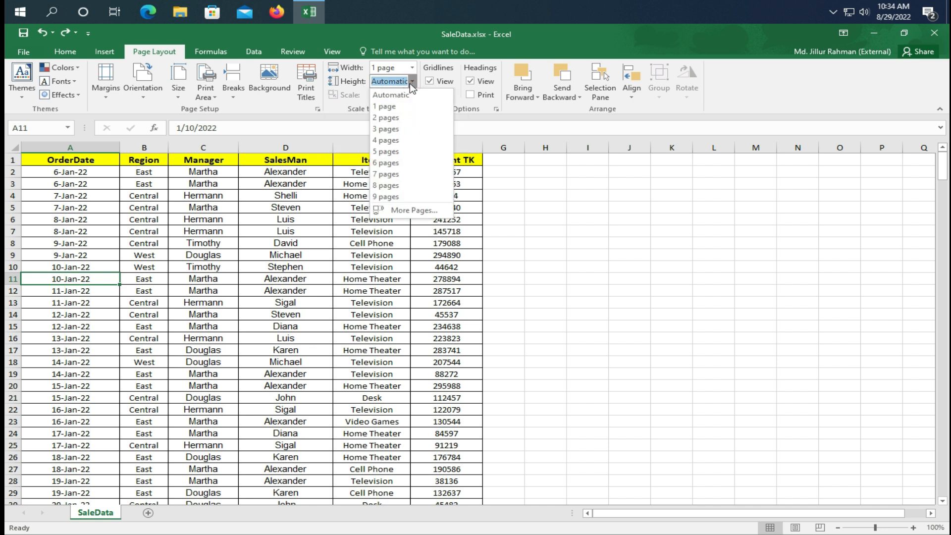
{"action": "left_click", "coordinate": [224, 292]}
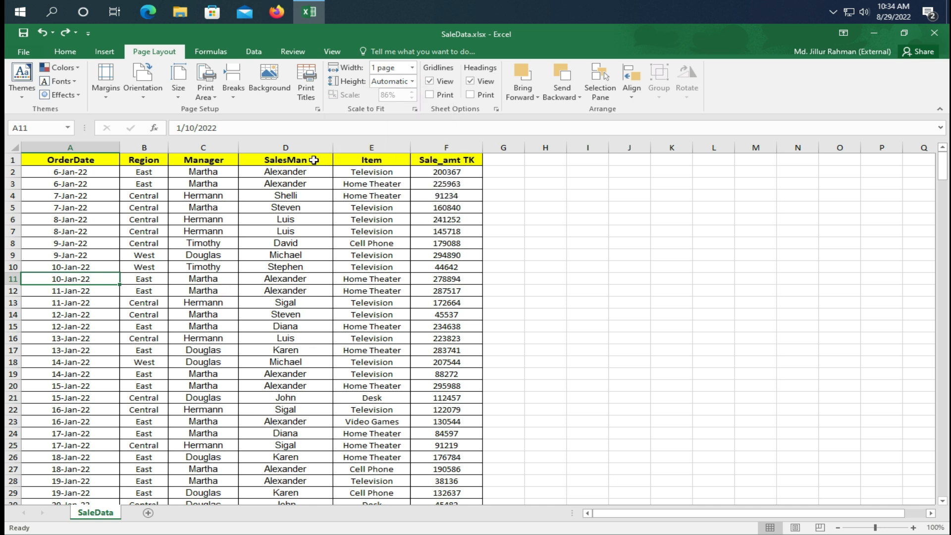
Return the printout width to Automatic and set the print scale to 100%.
{"action": "left_click", "coordinate": [412, 67]}
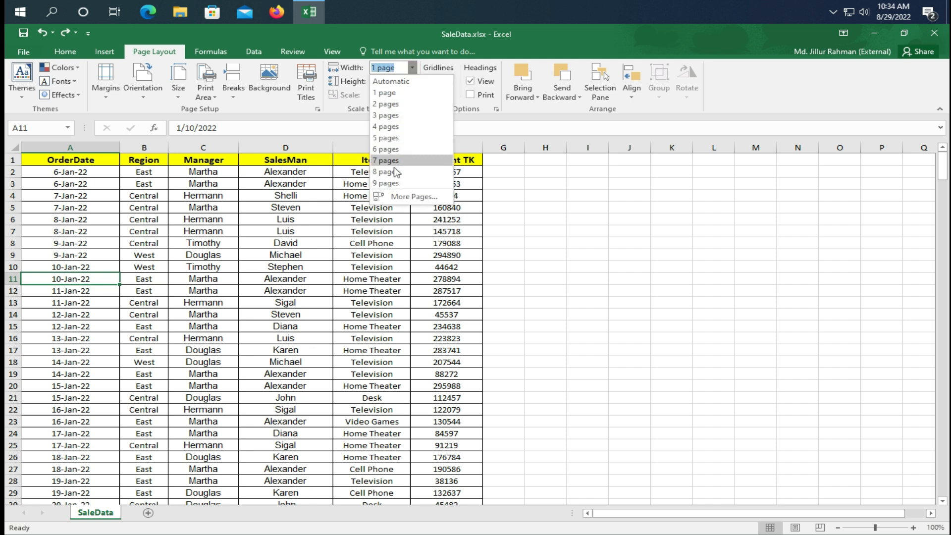
{"action": "left_click", "coordinate": [391, 81]}
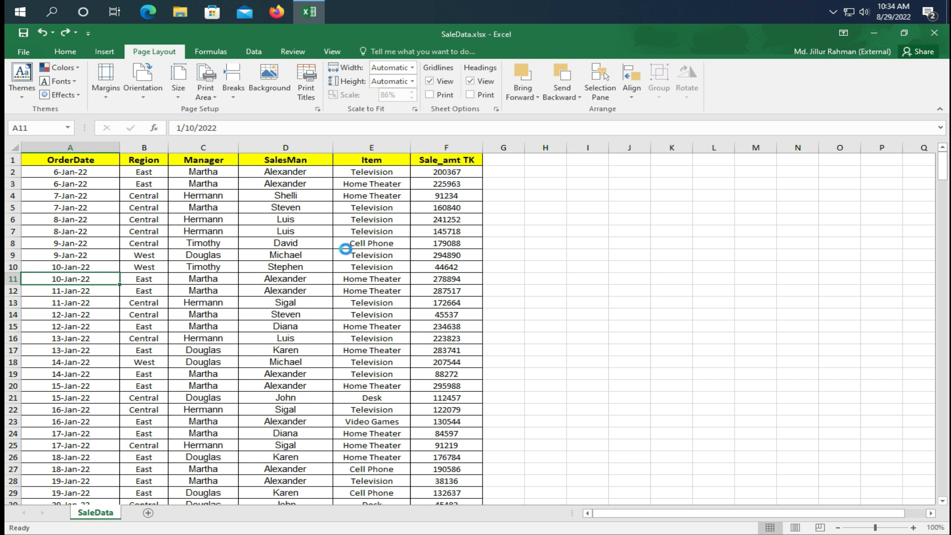
{"action": "left_click", "coordinate": [369, 302]}
{"action": "left_click", "coordinate": [440, 242]}
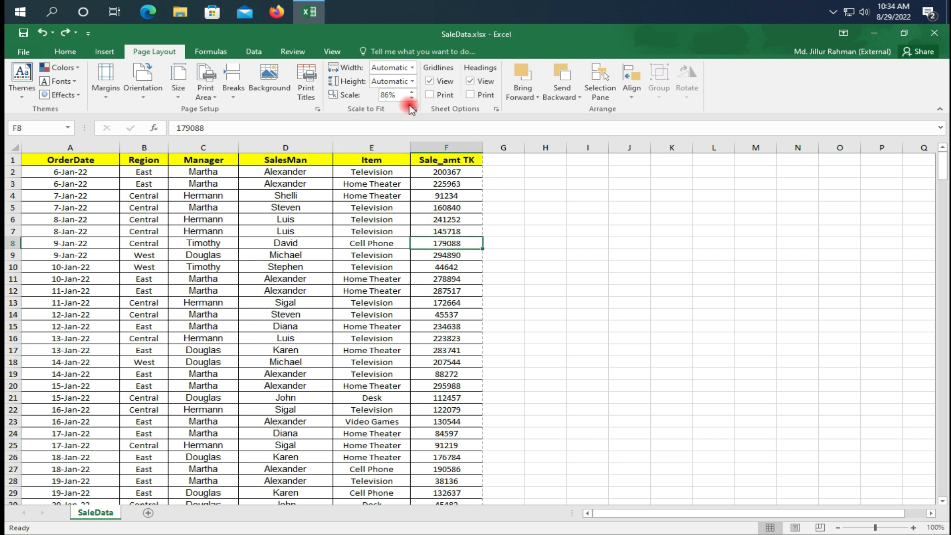
{"action": "left_click", "coordinate": [411, 93]}
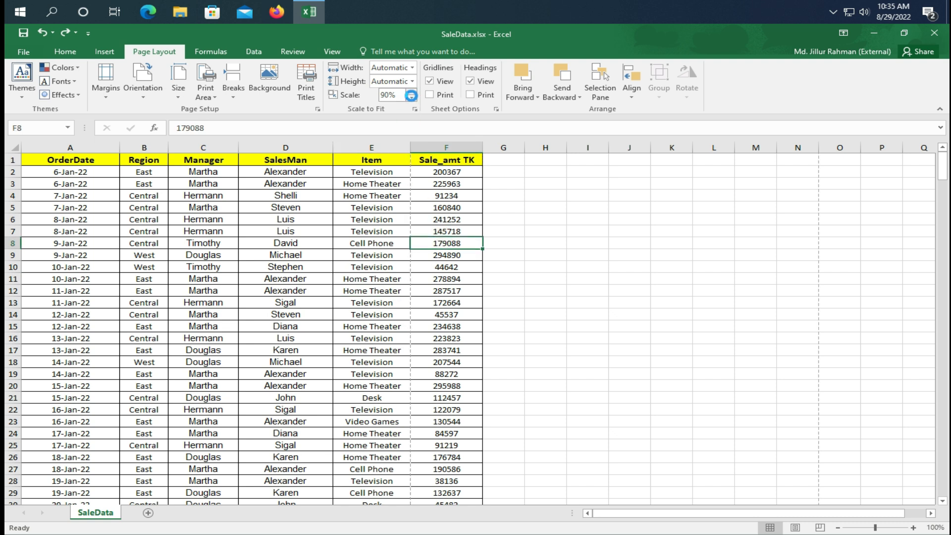
{"action": "left_click", "coordinate": [411, 93]}
{"action": "left_click", "coordinate": [417, 277]}
Narrow columns A through D so that all six table columns fit before the first vertical page break.
{"action": "left_click_drag", "start_coordinate": [331, 147], "coordinate": [311, 149]}
{"action": "left_click_drag", "start_coordinate": [237, 147], "coordinate": [228, 147]}
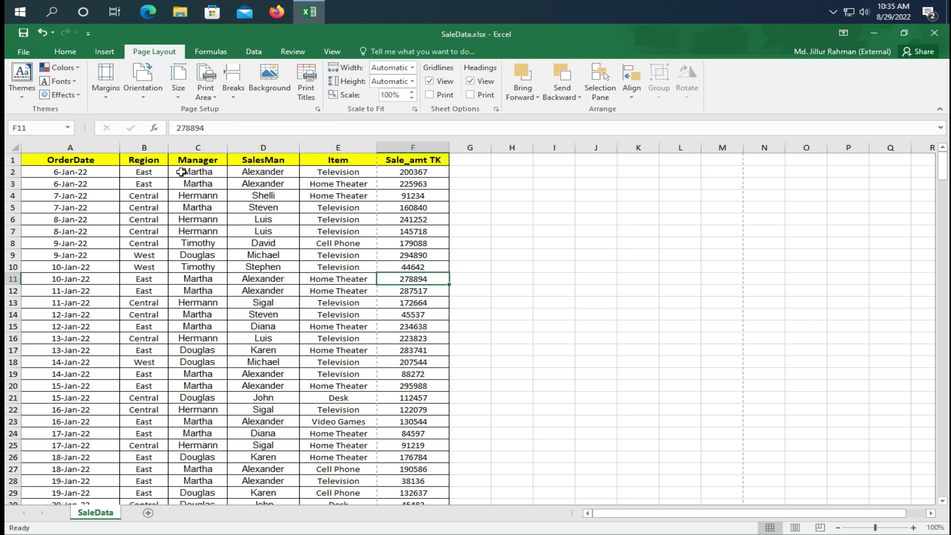
{"action": "left_click_drag", "start_coordinate": [168, 147], "coordinate": [90, 148]}
{"action": "left_click", "coordinate": [396, 231]}
{"action": "left_click", "coordinate": [379, 290]}
{"action": "scroll", "coordinate": [259, 384], "scroll_direction": "down", "scroll_amount": 5}
{"action": "scroll", "coordinate": [259, 384], "scroll_direction": "up", "scroll_amount": 5}
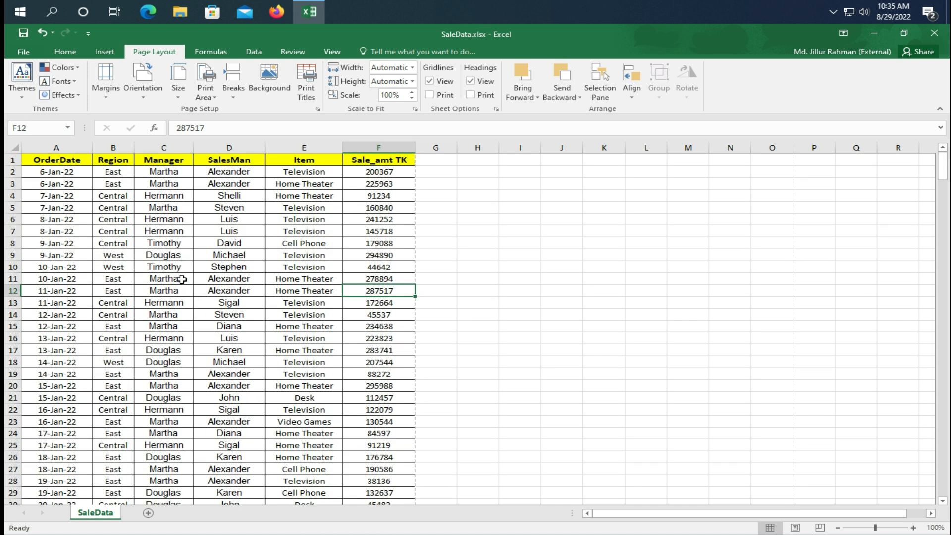
{"action": "left_click", "coordinate": [246, 233]}
{"action": "left_click", "coordinate": [63, 164]}
{"action": "left_click", "coordinate": [187, 256]}
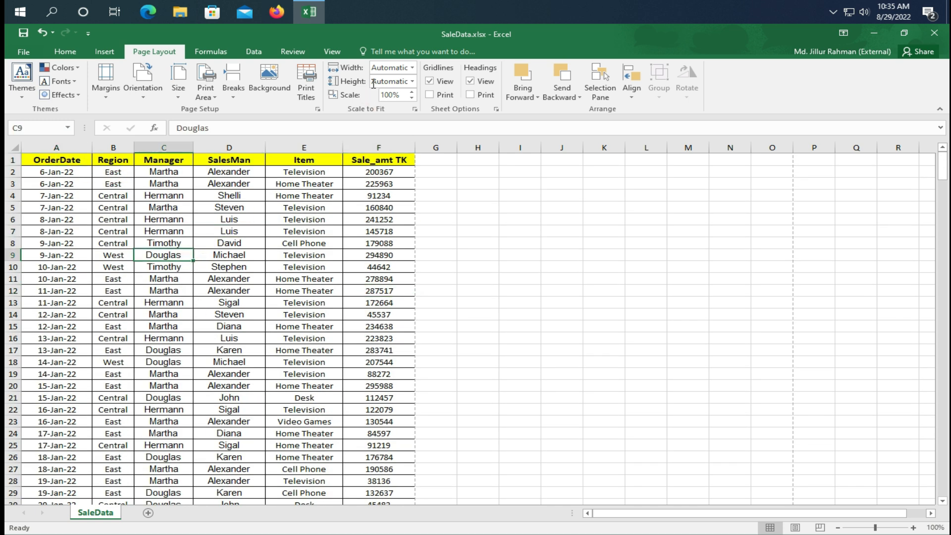
Set header row $1:$1 as the print title row to repeat at the top of every printed page.
{"action": "left_click", "coordinate": [306, 102]}
{"action": "left_click_drag", "start_coordinate": [360, 164], "coordinate": [566, 191]}
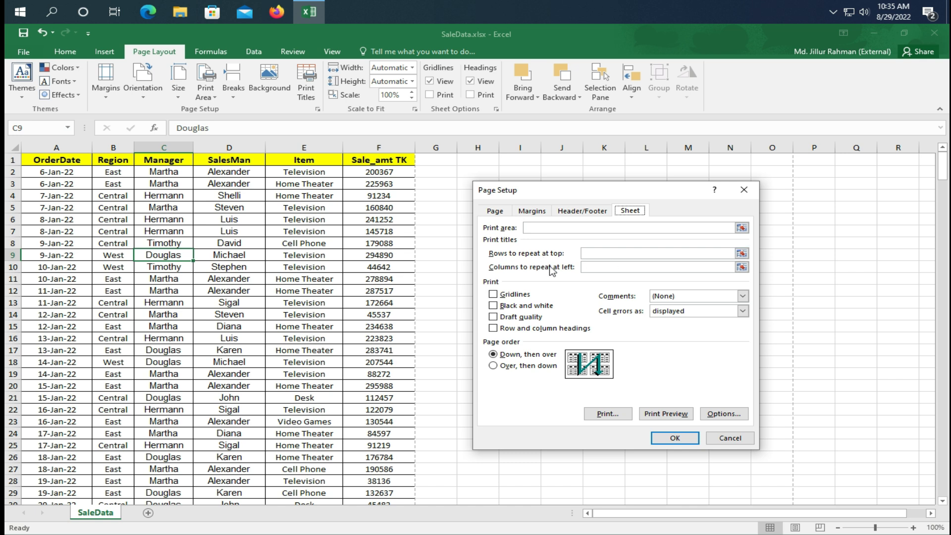
{"action": "left_click", "coordinate": [614, 253]}
{"action": "left_click", "coordinate": [50, 159]}
{"action": "left_click", "coordinate": [672, 439]}
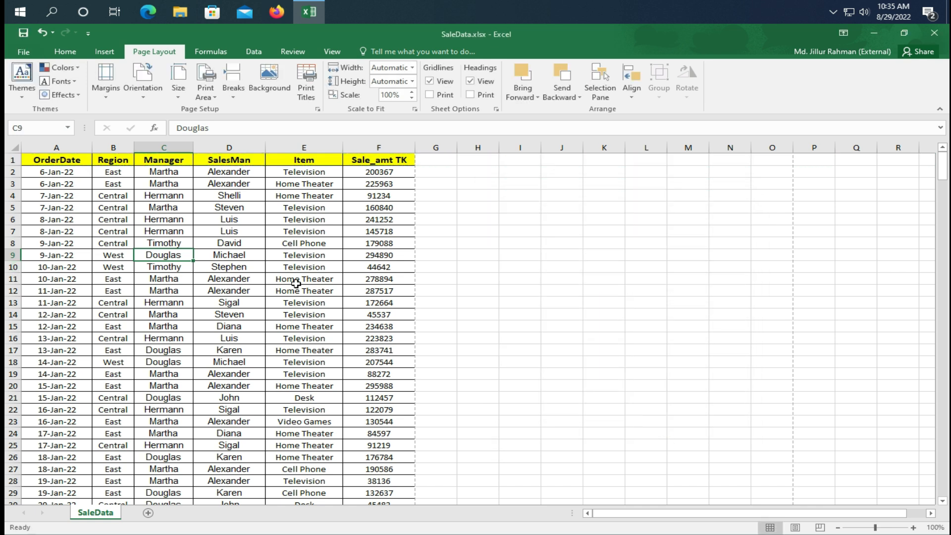
Page through the print preview to page 5 to check the header row on each page, and return to the sheet.
{"action": "left_click", "coordinate": [23, 52]}
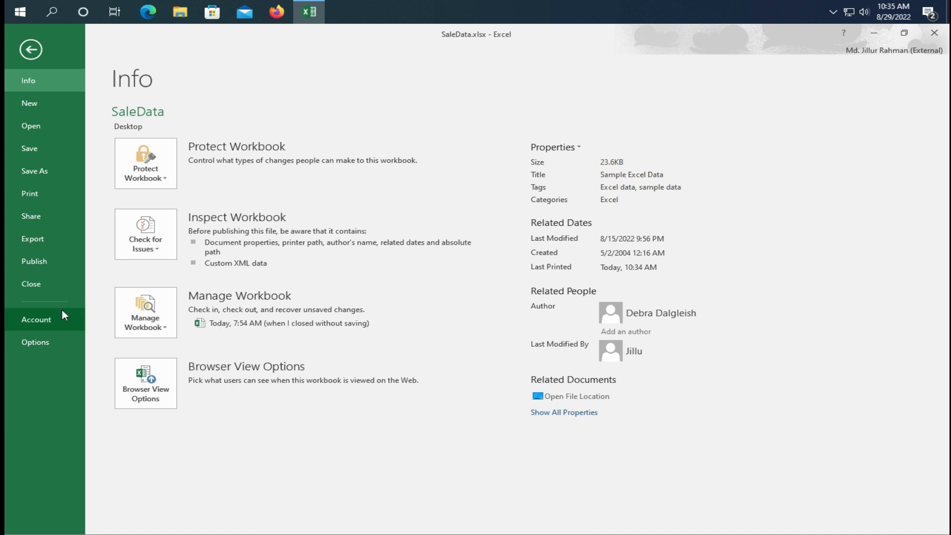
{"action": "left_click", "coordinate": [34, 191]}
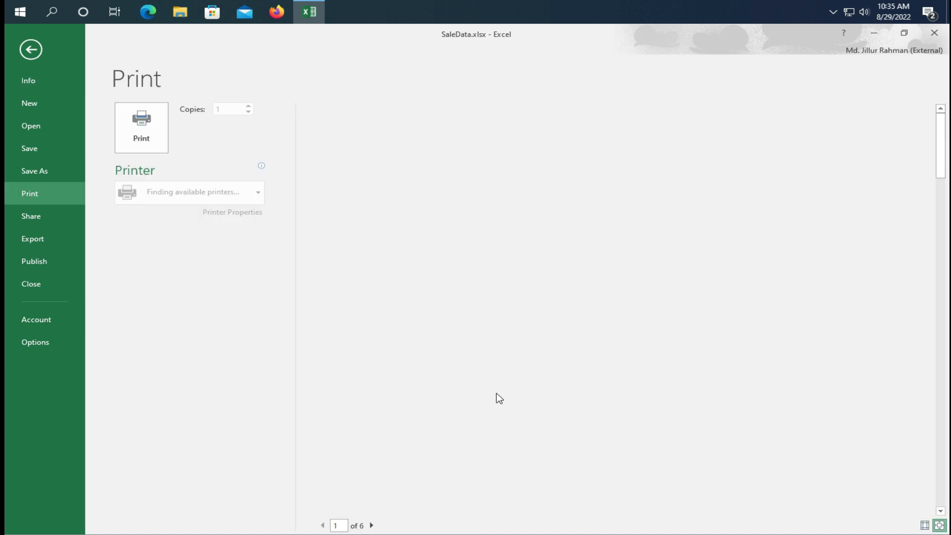
{"action": "left_click", "coordinate": [373, 525]}
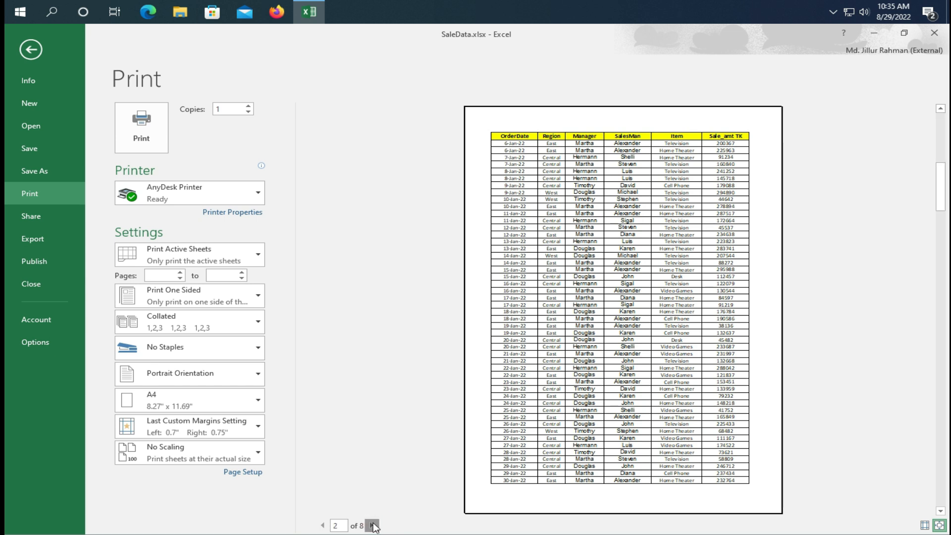
{"action": "left_click", "coordinate": [372, 526]}
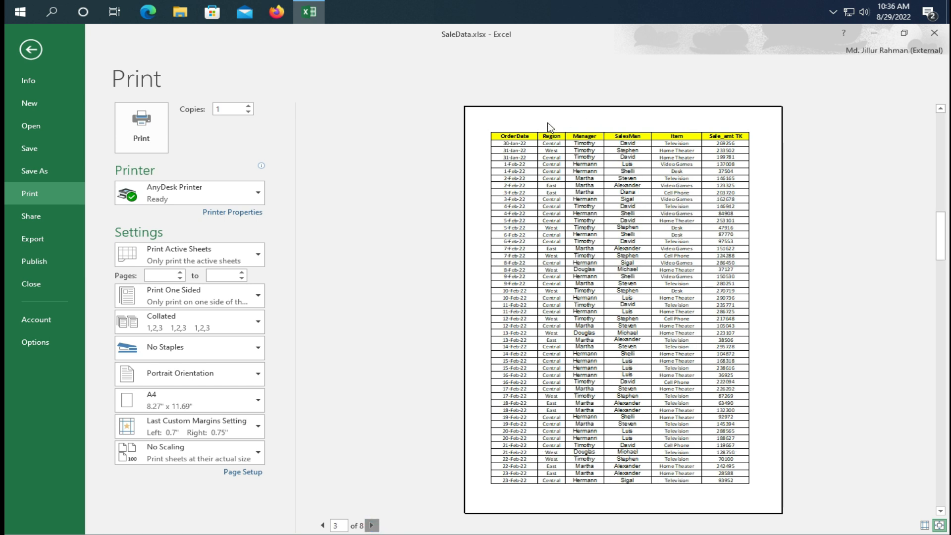
{"action": "left_click", "coordinate": [371, 526]}
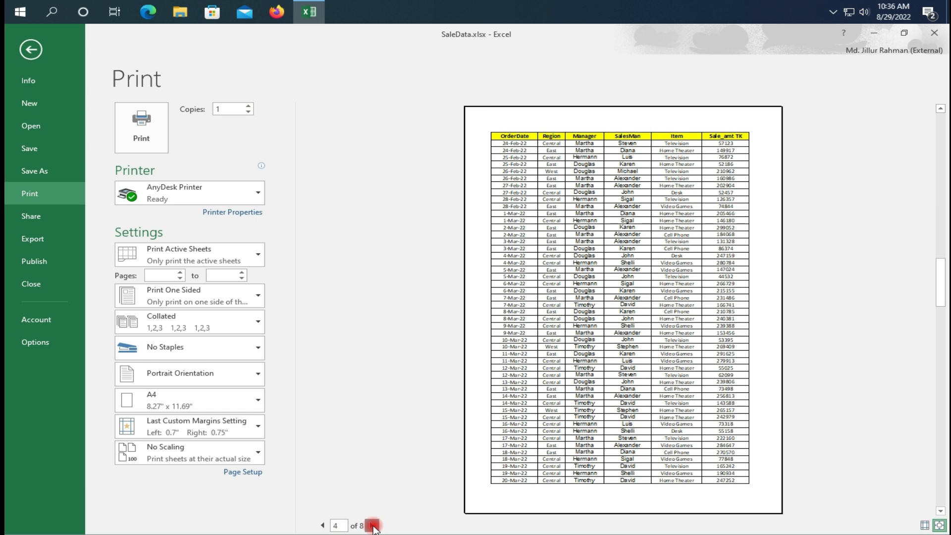
{"action": "left_click", "coordinate": [371, 527]}
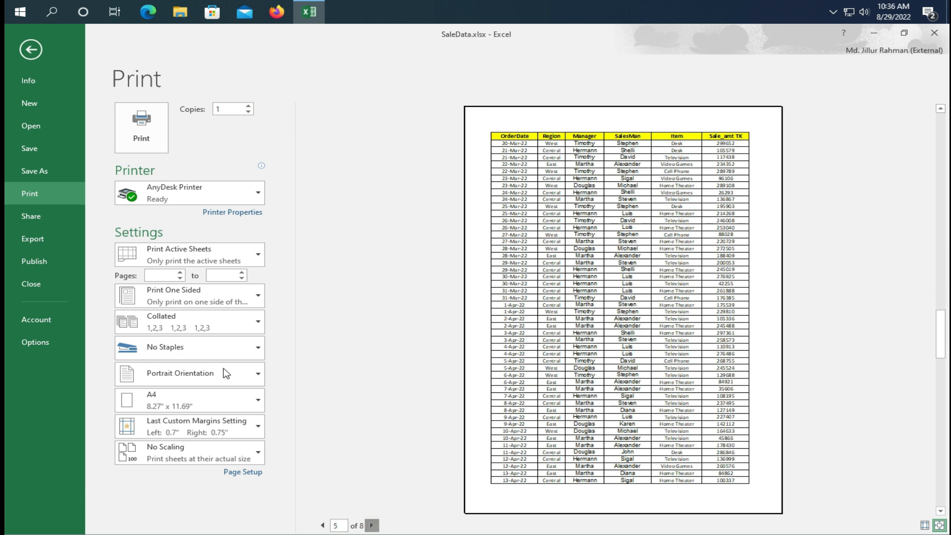
{"action": "left_click", "coordinate": [24, 45]}
Copy the header cells A1:F1 and browse down the table to where new printed pages begin.
{"action": "left_click", "coordinate": [159, 156]}
{"action": "left_click_drag", "start_coordinate": [52, 158], "coordinate": [376, 157]}
{"action": "scroll", "coordinate": [272, 458], "scroll_direction": "down", "scroll_amount": 2}
{"action": "scroll", "coordinate": [271, 458], "scroll_direction": "down", "scroll_amount": 17}
{"action": "scroll", "coordinate": [271, 457], "scroll_direction": "down", "scroll_amount": 20}
{"action": "scroll", "coordinate": [270, 456], "scroll_direction": "up", "scroll_amount": 20}
{"action": "scroll", "coordinate": [215, 279], "scroll_direction": "up", "scroll_amount": 11}
{"action": "key", "text": "ctrl+c"}
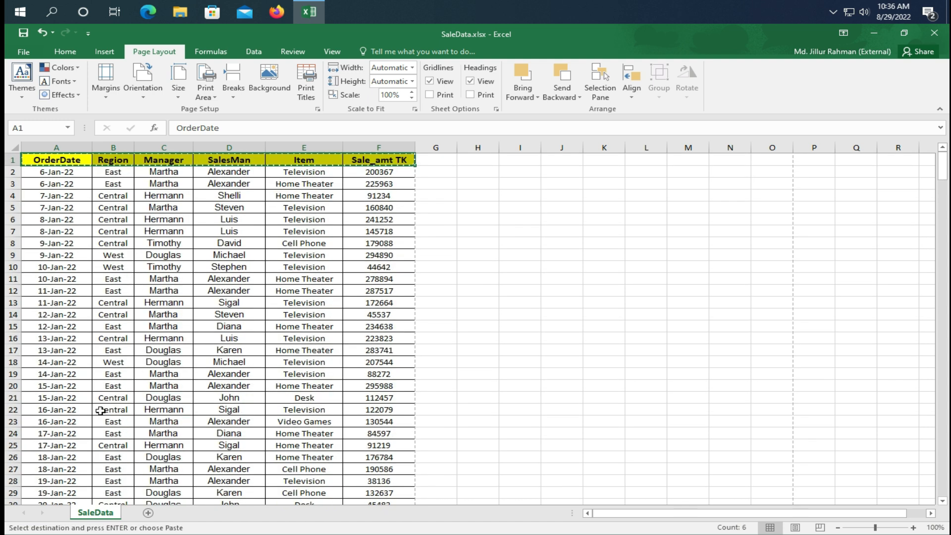
{"action": "scroll", "coordinate": [100, 418], "scroll_direction": "down", "scroll_amount": 10}
{"action": "left_click", "coordinate": [12, 416]}
{"action": "scroll", "coordinate": [341, 403], "scroll_direction": "down", "scroll_amount": 4}
{"action": "scroll", "coordinate": [347, 404], "scroll_direction": "up", "scroll_amount": 14}
{"action": "left_click", "coordinate": [446, 280]}
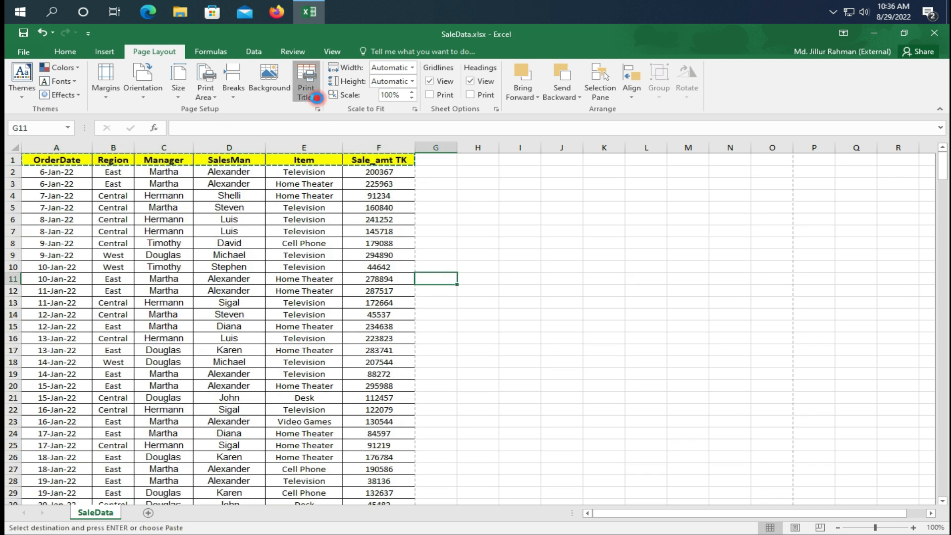
Review the print title row setting in the page setup and close it.
{"action": "left_click", "coordinate": [308, 82]}
{"action": "left_click_drag", "start_coordinate": [601, 190], "coordinate": [565, 195]}
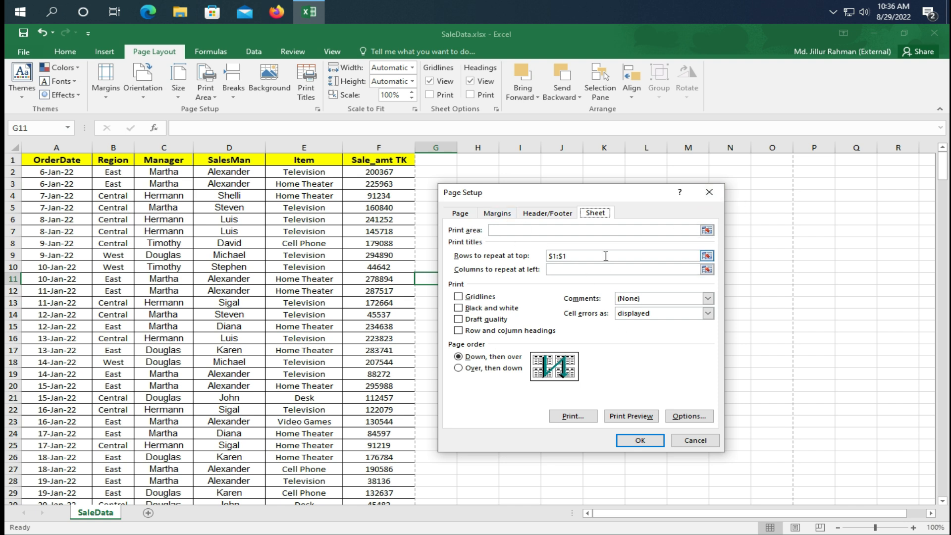
{"action": "left_click", "coordinate": [709, 192]}
Set the range A1:F47 as the print area.
{"action": "left_click", "coordinate": [230, 232]}
{"action": "left_click_drag", "start_coordinate": [44, 161], "coordinate": [386, 491]}
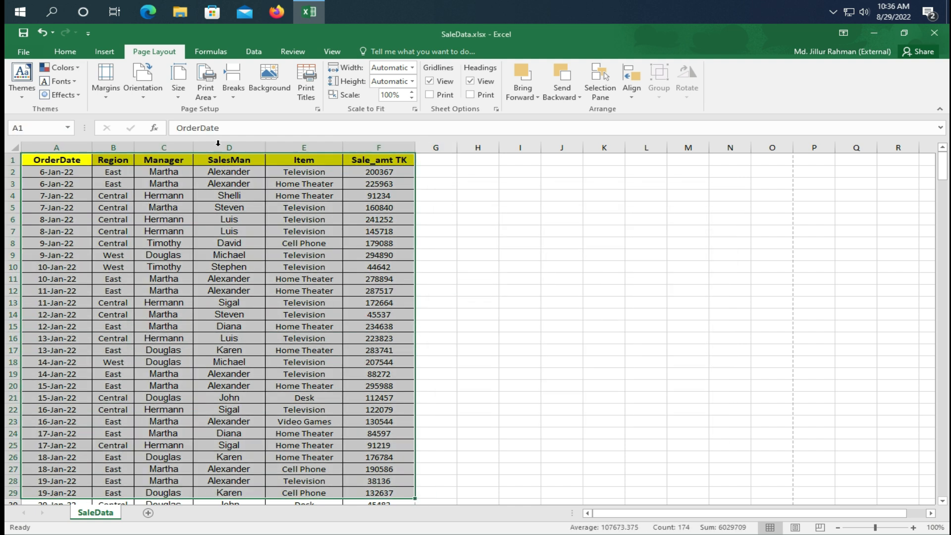
{"action": "left_click", "coordinate": [161, 179]}
{"action": "left_click_drag", "start_coordinate": [43, 157], "coordinate": [297, 274]}
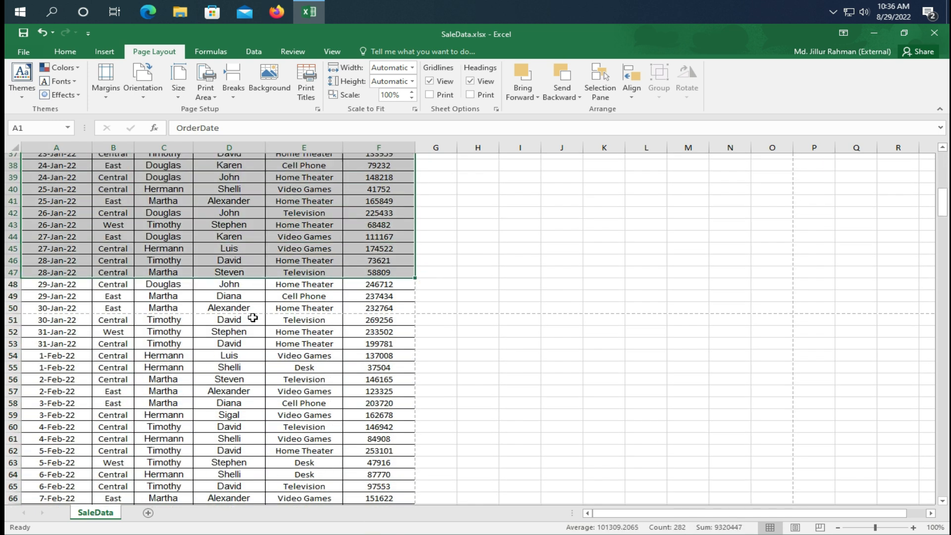
{"action": "scroll", "coordinate": [253, 317], "scroll_direction": "up", "scroll_amount": 12}
{"action": "left_click", "coordinate": [216, 99]}
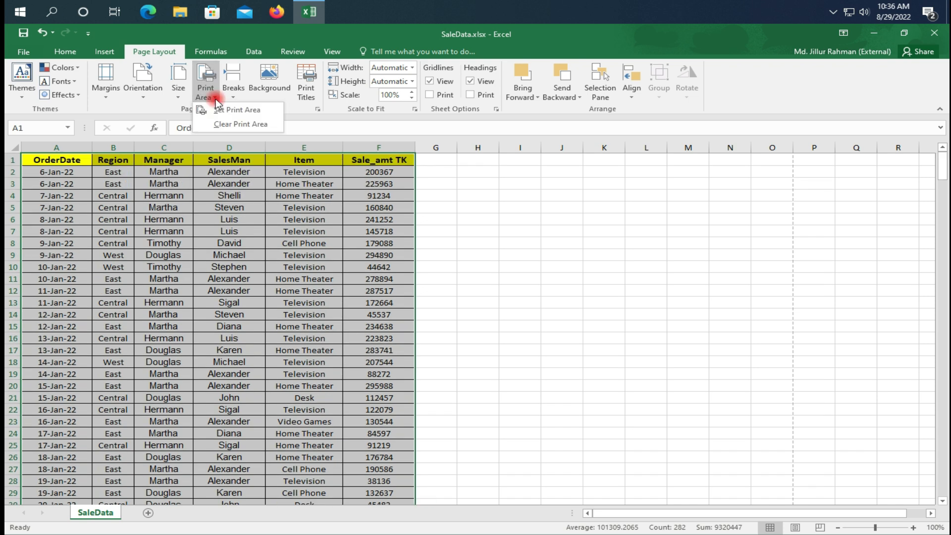
{"action": "left_click", "coordinate": [229, 110]}
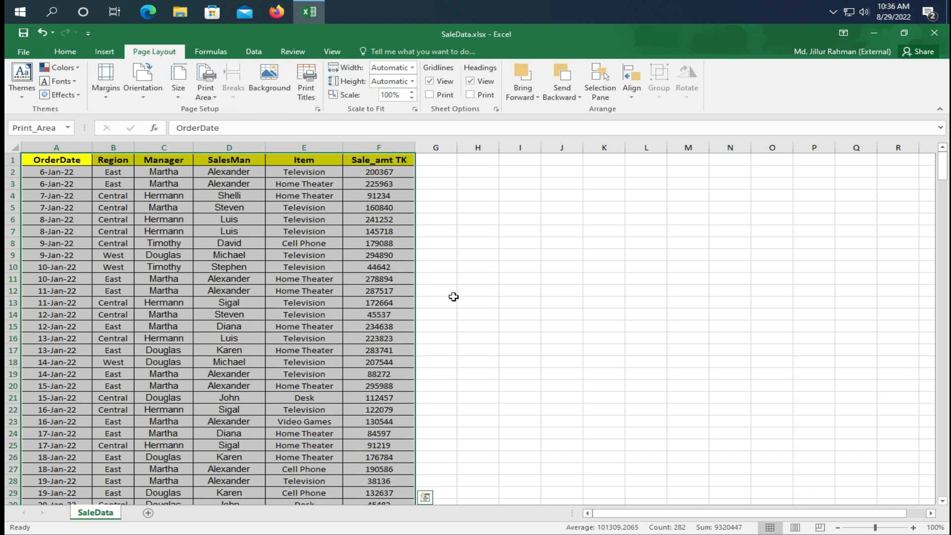
Check the extent of the print area on the sheet and in the print preview.
{"action": "scroll", "coordinate": [114, 394], "scroll_direction": "down", "scroll_amount": 9}
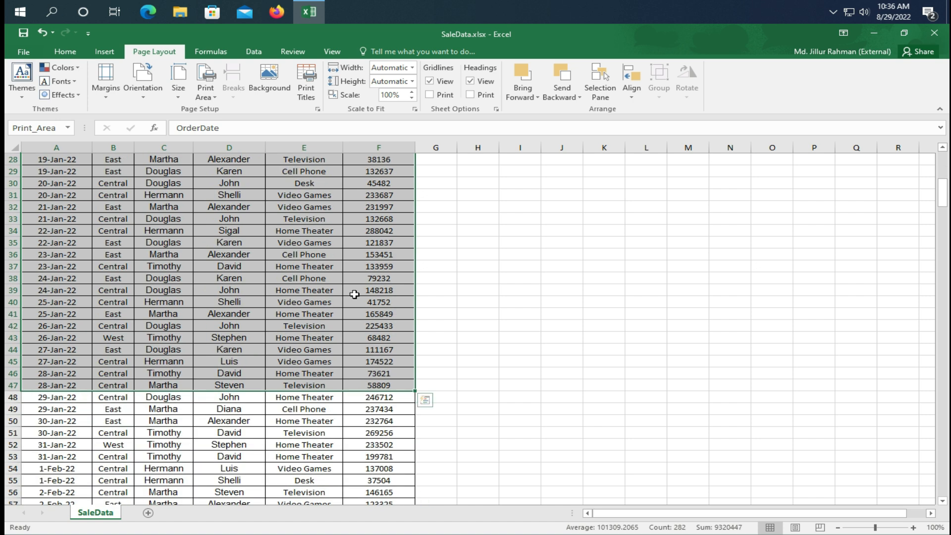
{"action": "scroll", "coordinate": [354, 294], "scroll_direction": "up", "scroll_amount": 9}
{"action": "left_click", "coordinate": [23, 52]}
{"action": "left_click", "coordinate": [35, 197]}
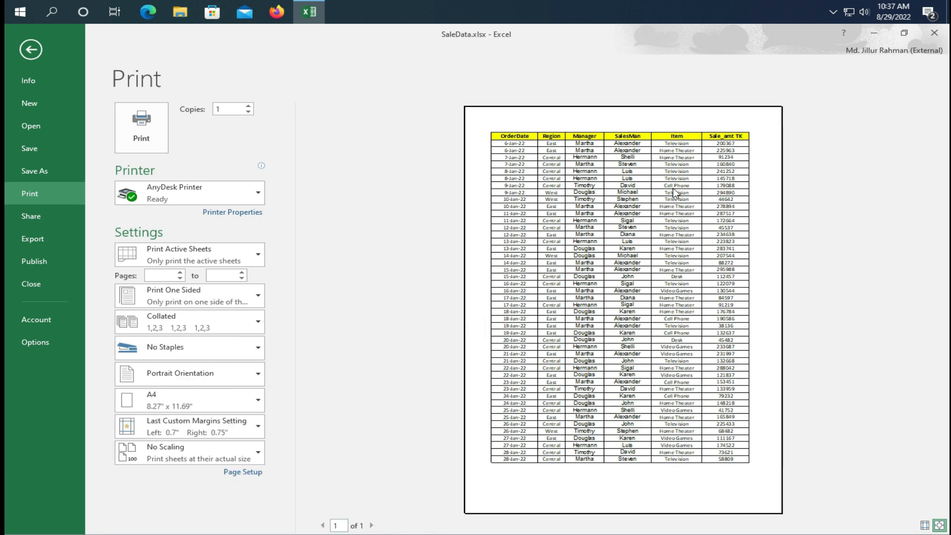
{"action": "left_click", "coordinate": [35, 50]}
{"action": "left_click", "coordinate": [520, 301]}
{"action": "left_click_drag", "start_coordinate": [58, 159], "coordinate": [399, 271]}
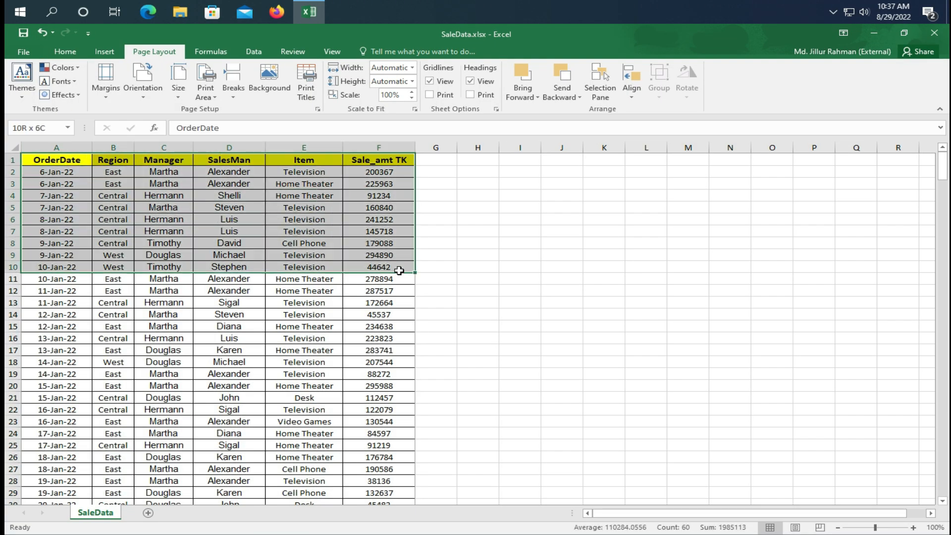
{"action": "left_click", "coordinate": [431, 160]}
{"action": "left_click_drag", "start_coordinate": [75, 163], "coordinate": [510, 302]}
{"action": "left_click", "coordinate": [429, 351]}
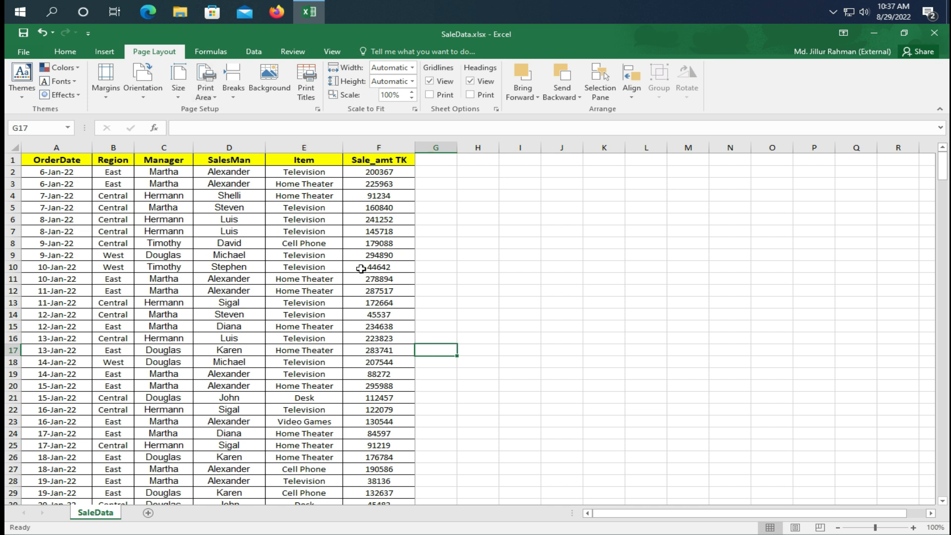
{"action": "left_click", "coordinate": [330, 279]}
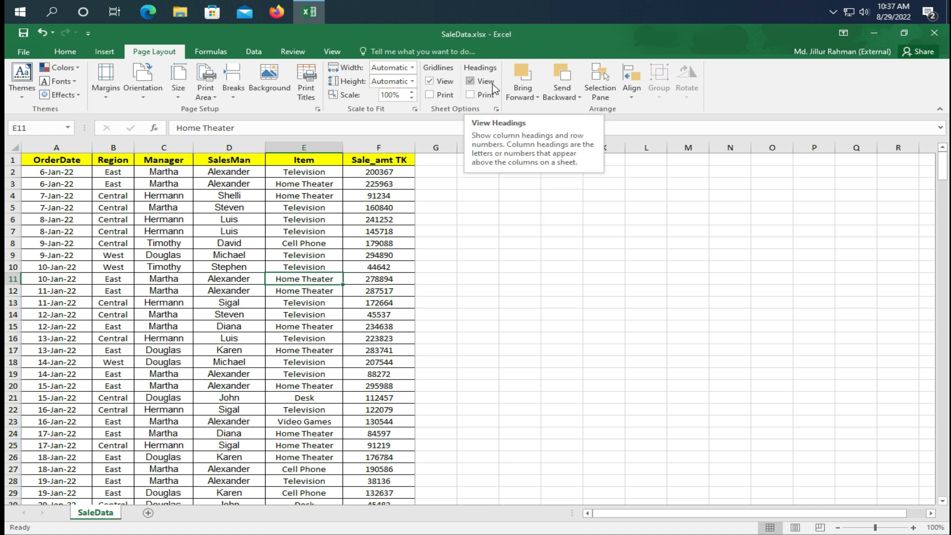
Toggle the gridline display off and back on, and hide the row and column headings.
{"action": "left_click", "coordinate": [429, 84]}
{"action": "left_click", "coordinate": [428, 84]}
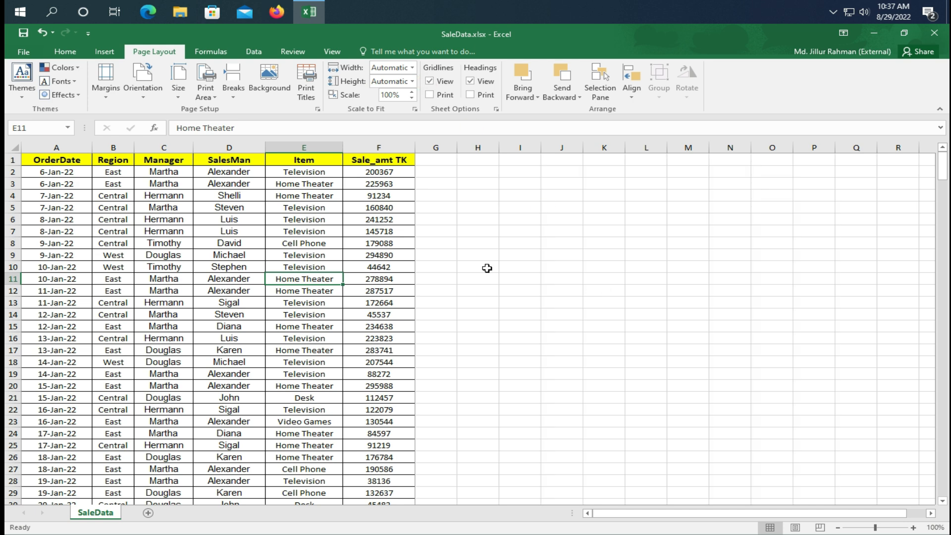
{"action": "left_click", "coordinate": [471, 83]}
{"action": "left_click", "coordinate": [471, 83]}
{"action": "left_click", "coordinate": [471, 84]}
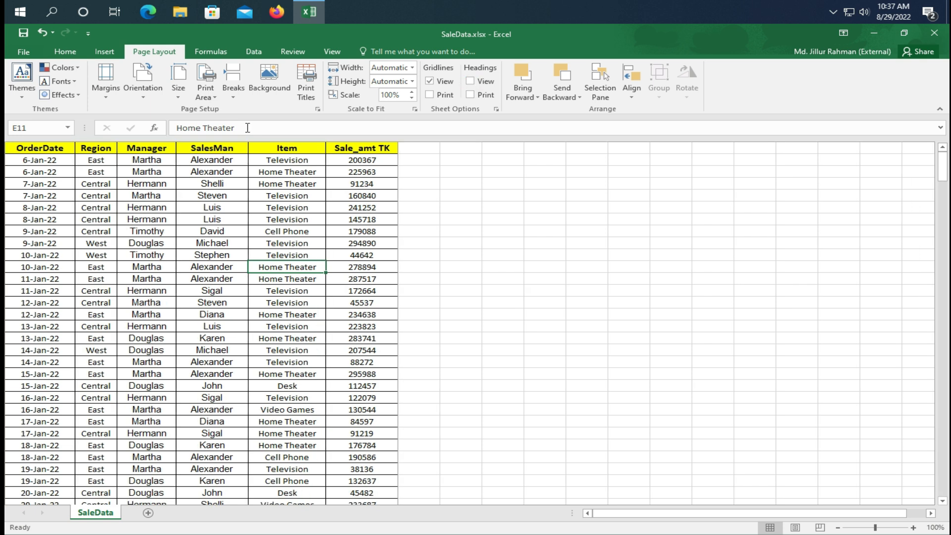
Show the row and column headings again and review the Send Backward options.
{"action": "left_click", "coordinate": [471, 82]}
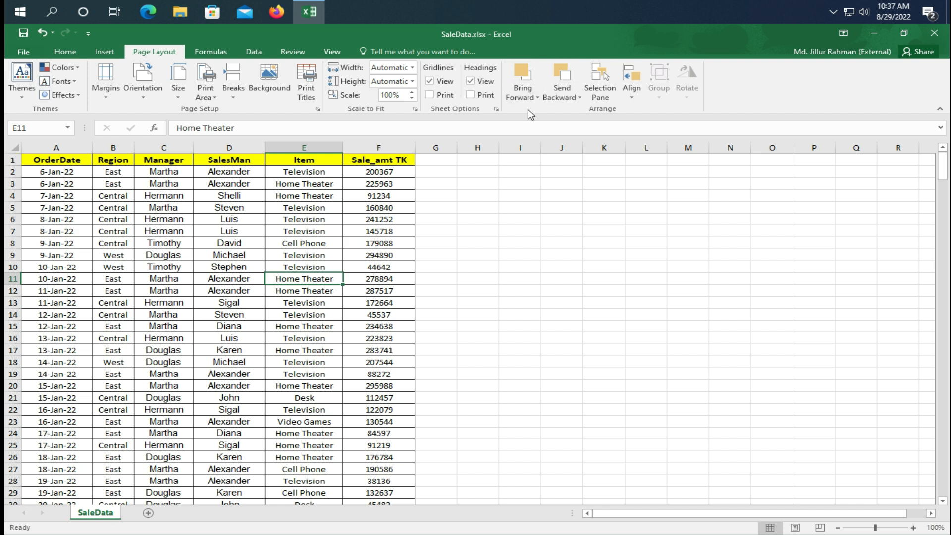
{"action": "left_click", "coordinate": [579, 98]}
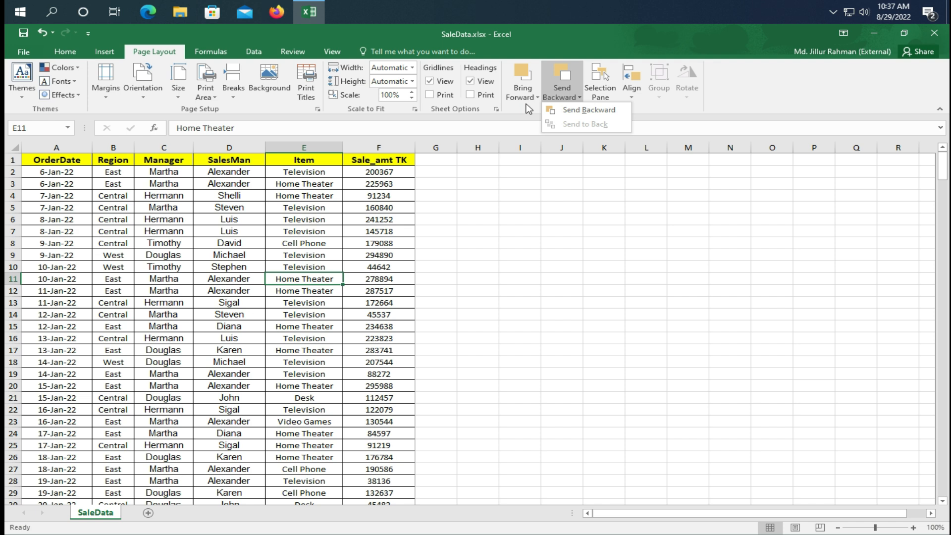
{"action": "left_click", "coordinate": [552, 234]}
{"action": "left_click", "coordinate": [512, 252]}
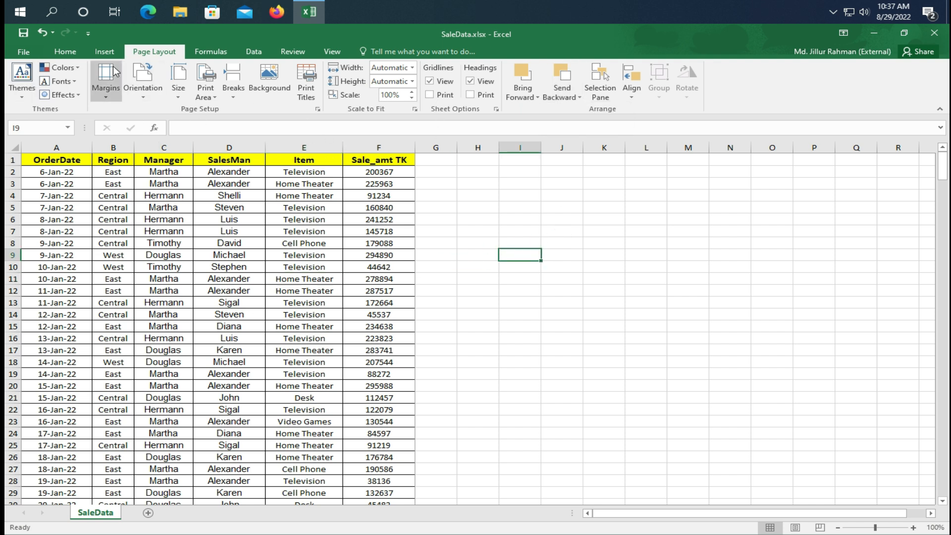
Insert a rectangle about 1.25 inches high and 1.24 inches wide, place it over the Item column around rows 7 to 12, and fill it yellow.
{"action": "left_click", "coordinate": [105, 53]}
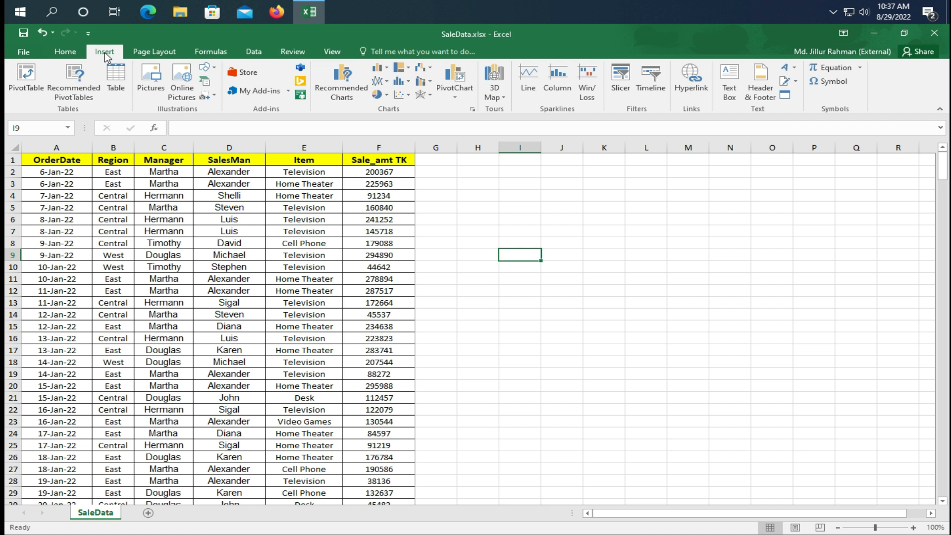
{"action": "left_click", "coordinate": [207, 67]}
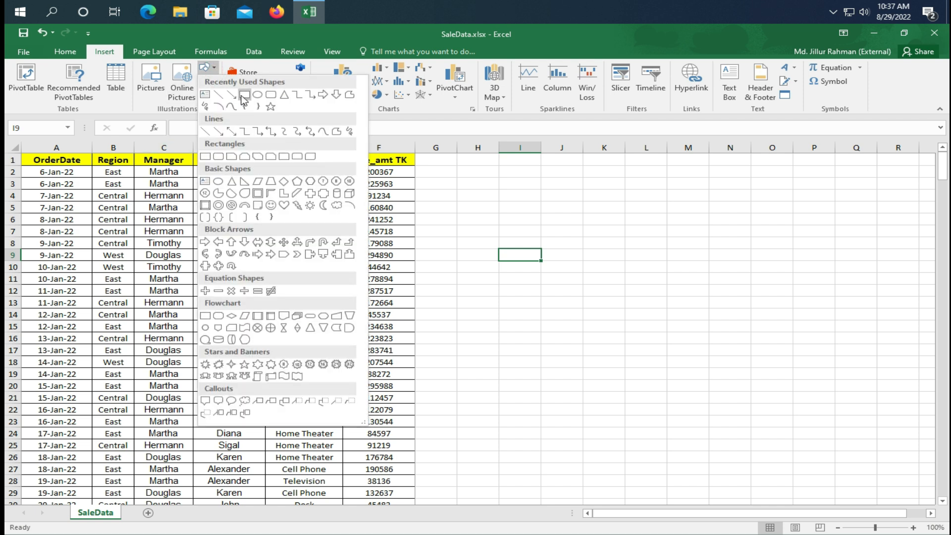
{"action": "left_click", "coordinate": [243, 96]}
{"action": "left_click_drag", "start_coordinate": [365, 221], "coordinate": [448, 298]}
{"action": "left_click_drag", "start_coordinate": [410, 245], "coordinate": [306, 245]}
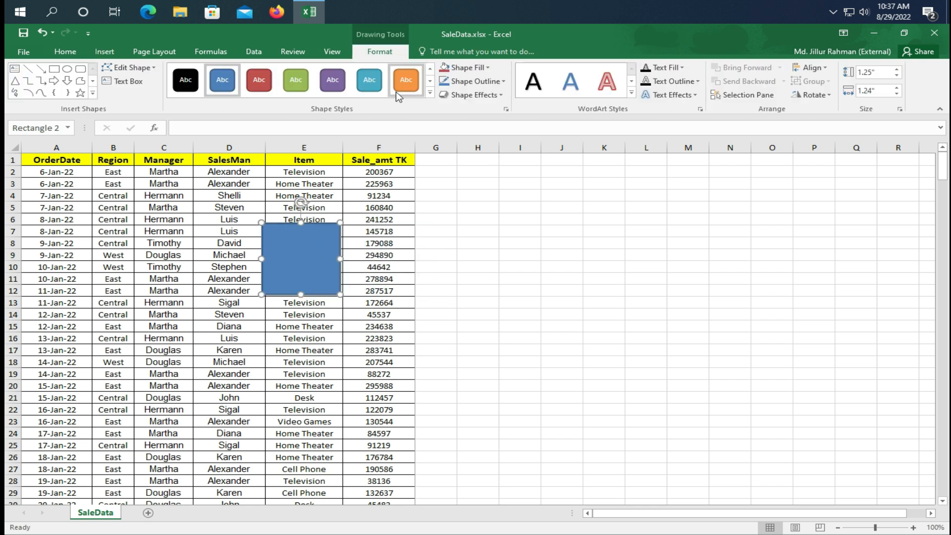
{"action": "left_click", "coordinate": [487, 69]}
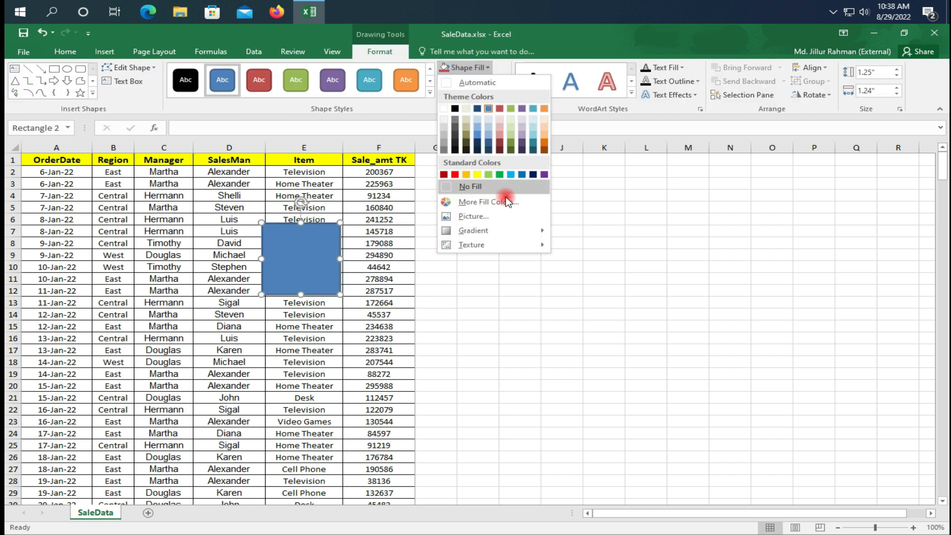
{"action": "left_click", "coordinate": [483, 177]}
{"action": "left_click", "coordinate": [442, 263]}
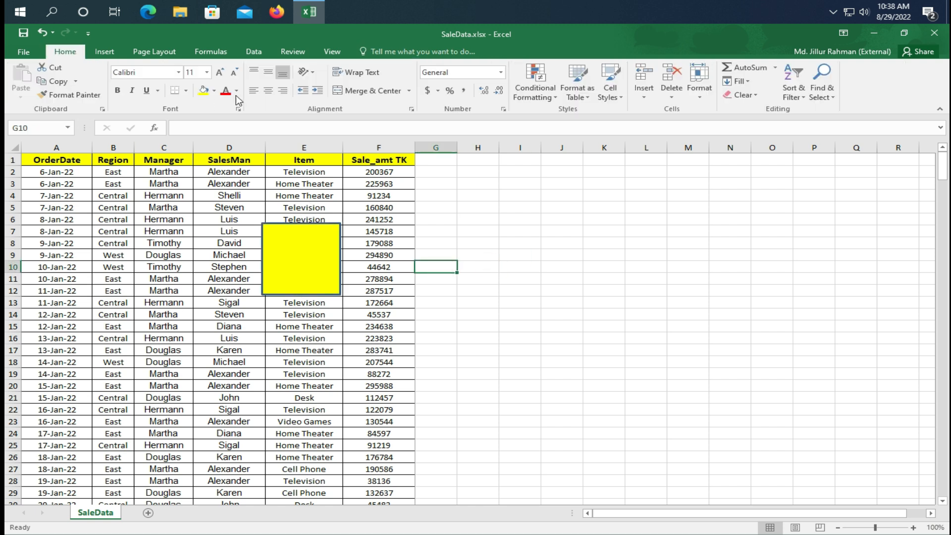
Draw an oval about 1 inch high and 1.59 inches wide beside the table near rows 7 to 11 and fill it purple.
{"action": "left_click", "coordinate": [307, 269]}
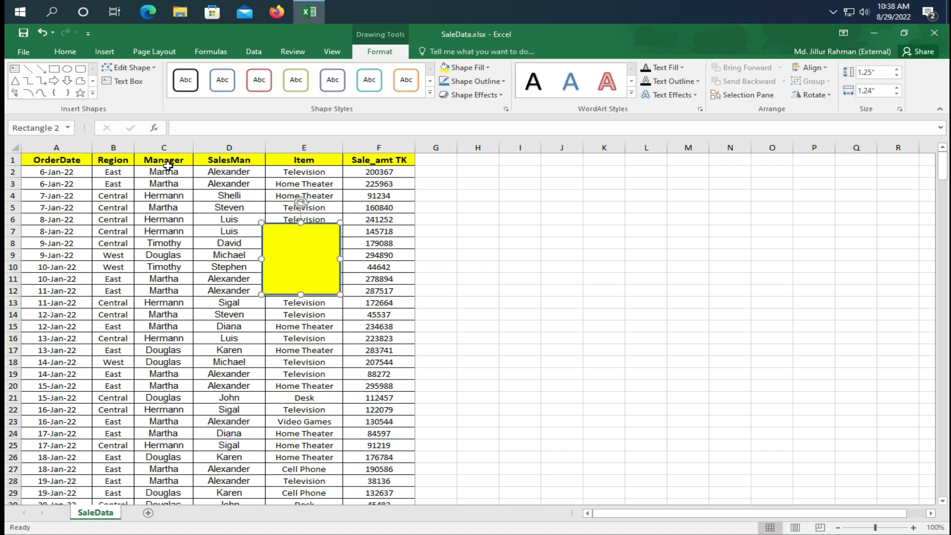
{"action": "left_click", "coordinate": [67, 68]}
{"action": "left_click_drag", "start_coordinate": [421, 228], "coordinate": [521, 285]}
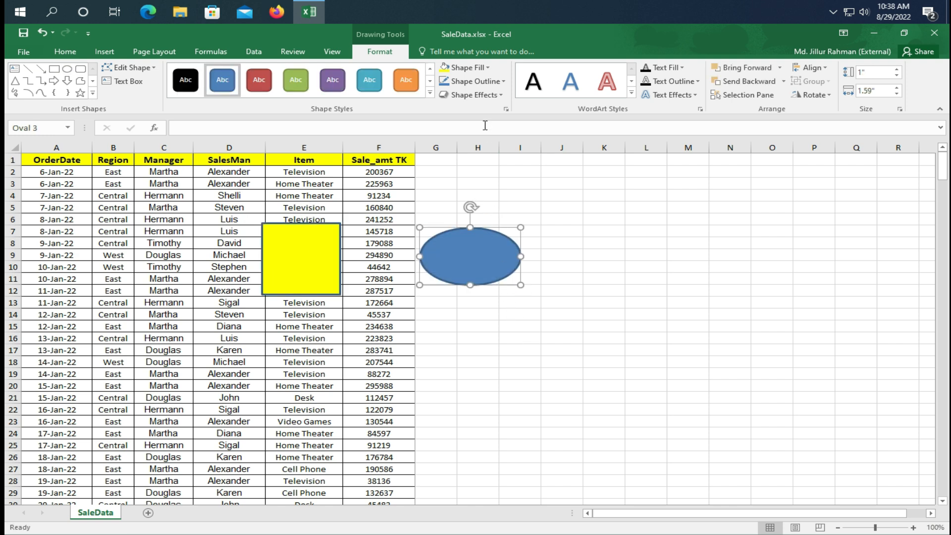
{"action": "left_click", "coordinate": [465, 68]}
{"action": "left_click", "coordinate": [543, 177]}
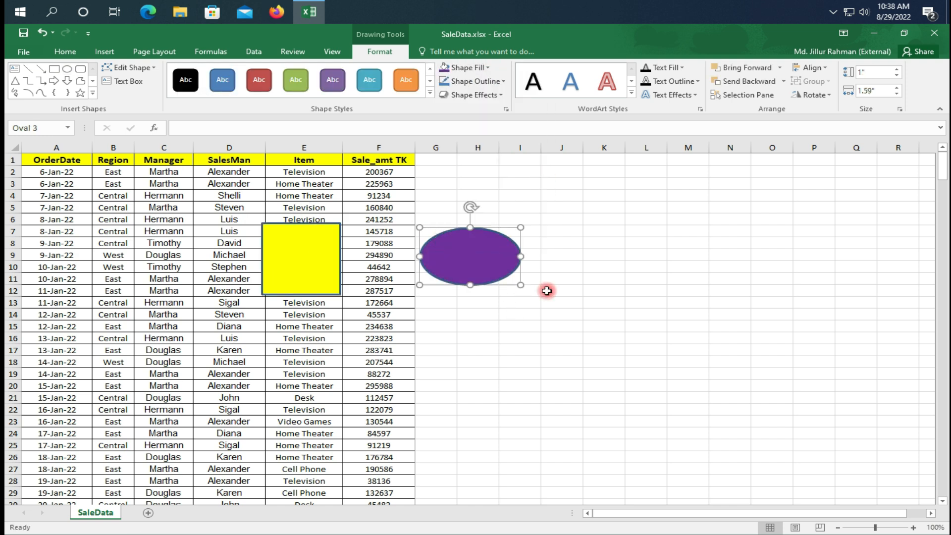
{"action": "left_click", "coordinate": [471, 325]}
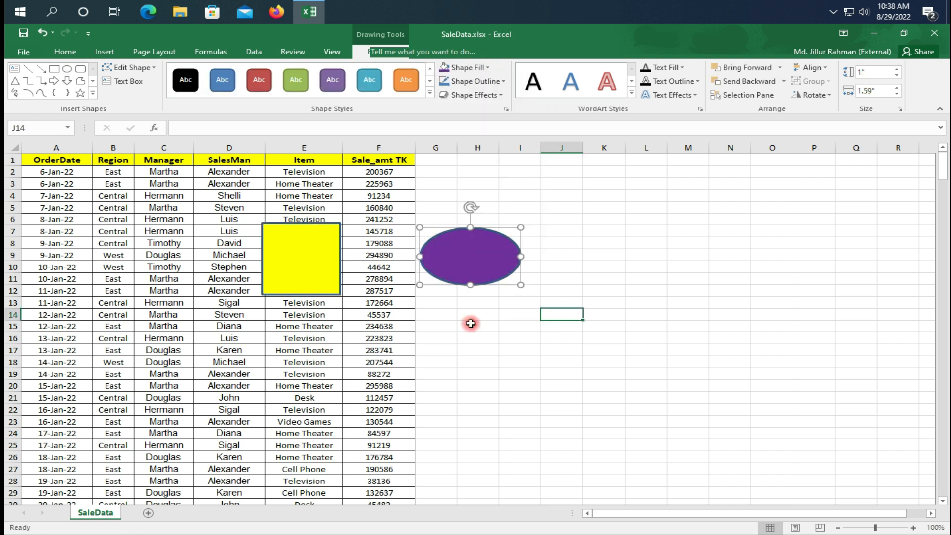
{"action": "left_click", "coordinate": [457, 252]}
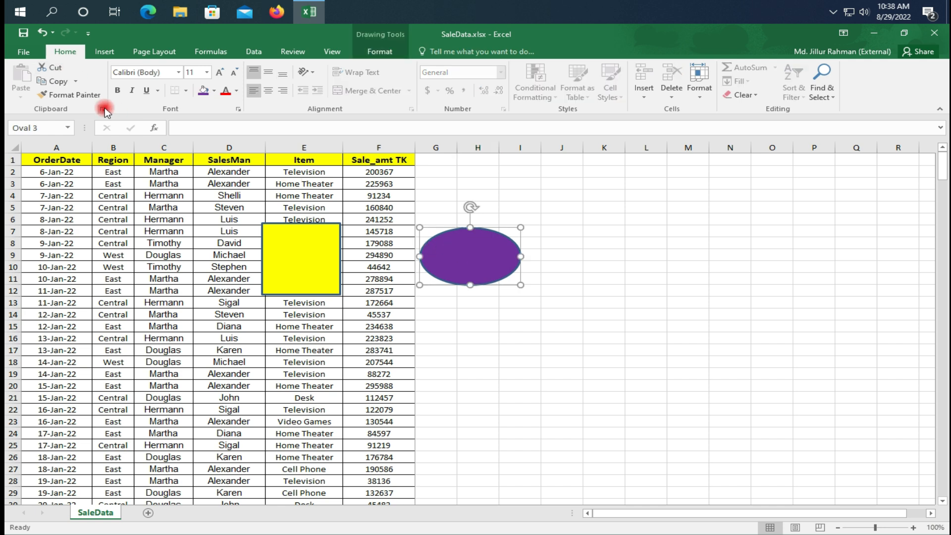
Draw a down arrow about 1.47 inches high and 1.15 inches wide below the oval and fill it dark red.
{"action": "left_click", "coordinate": [307, 252]}
{"action": "left_click", "coordinate": [478, 257]}
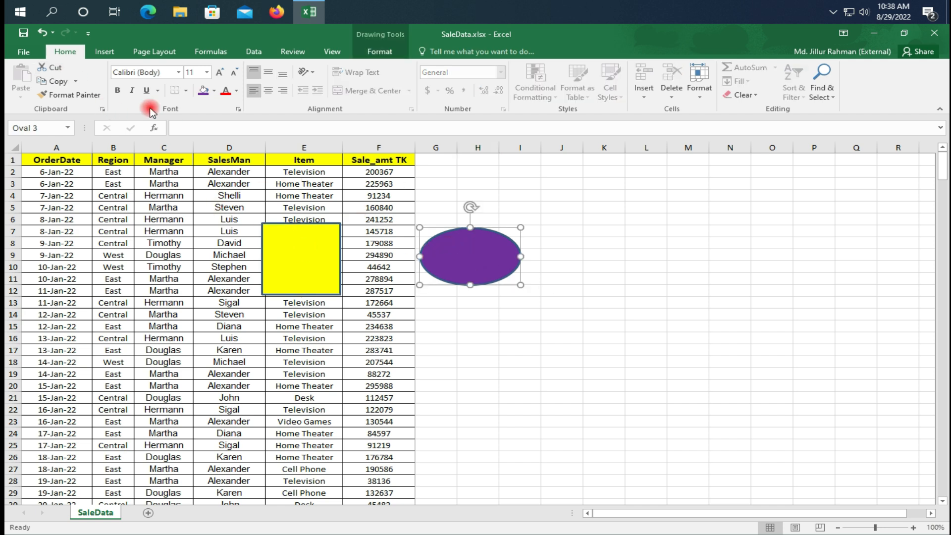
{"action": "left_click", "coordinate": [105, 51]}
{"action": "double_click", "coordinate": [321, 268]}
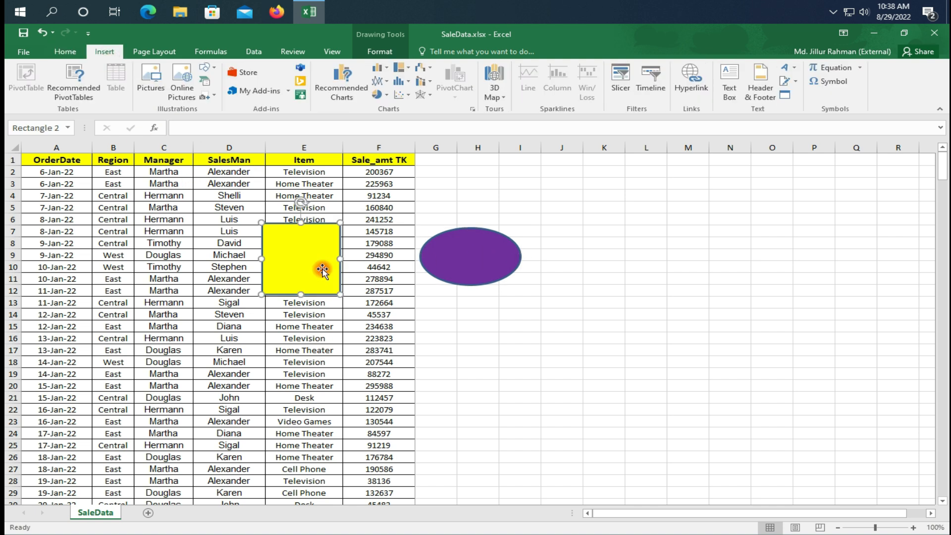
{"action": "left_click", "coordinate": [478, 276]}
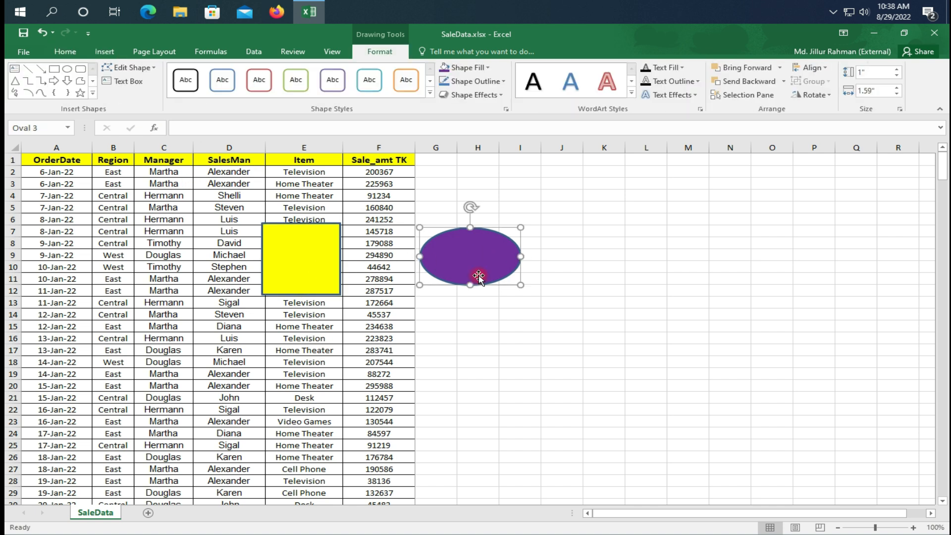
{"action": "left_click", "coordinate": [67, 80]}
{"action": "left_click_drag", "start_coordinate": [466, 316], "coordinate": [539, 400]}
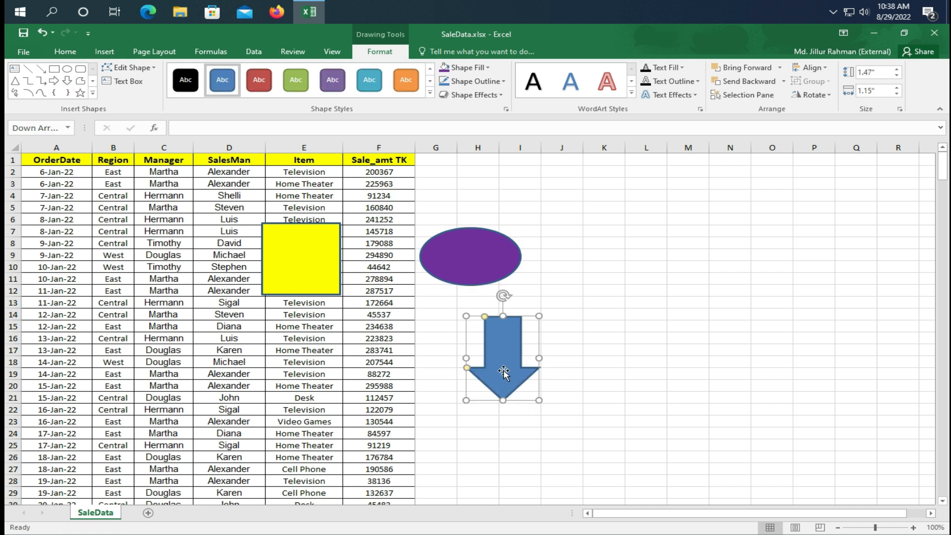
{"action": "left_click", "coordinate": [487, 67]}
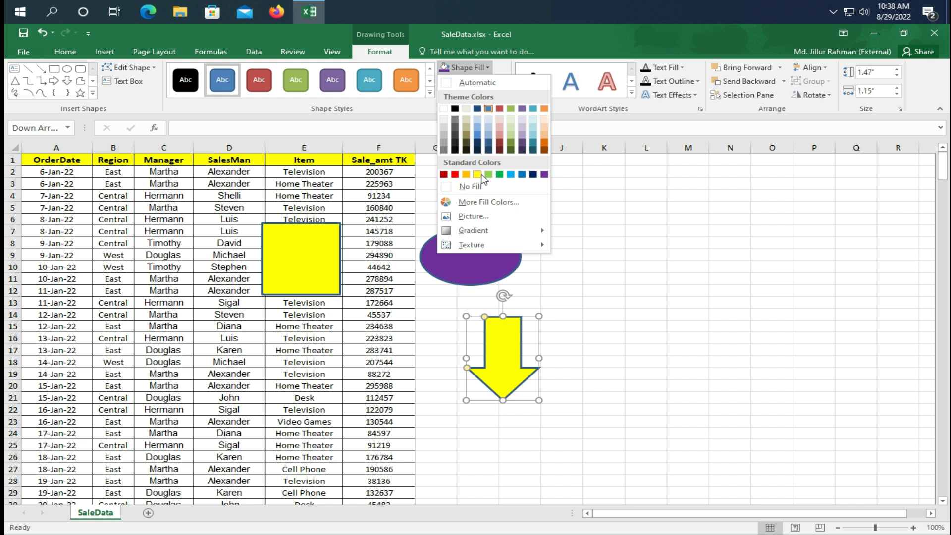
{"action": "left_click", "coordinate": [444, 174]}
{"action": "left_click", "coordinate": [671, 342]}
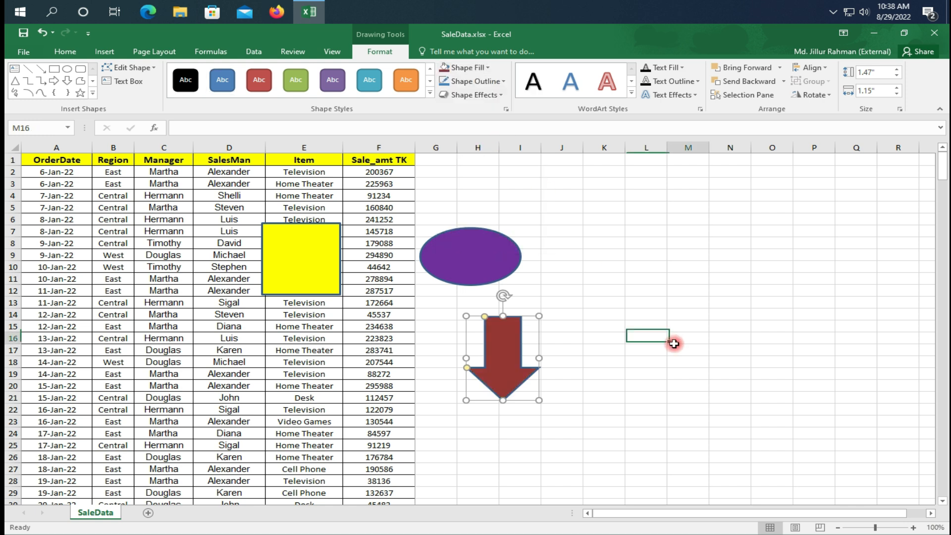
Move the down arrow and the purple oval together so that they overlap around columns I and J.
{"action": "left_click_drag", "start_coordinate": [502, 373], "coordinate": [543, 265]}
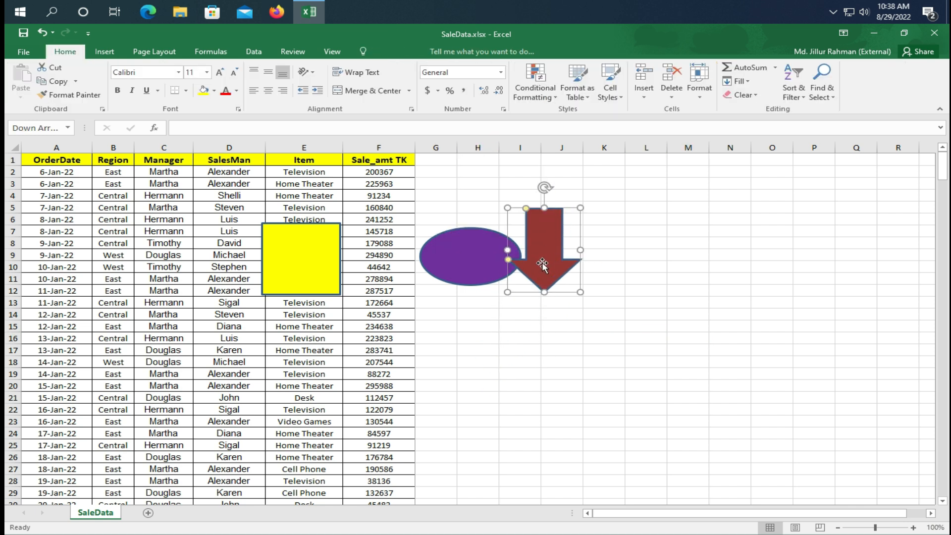
{"action": "mouse_move", "coordinate": [457, 257]}
{"action": "left_mouse_down"}
{"action": "mouse_move", "coordinate": [436, 308]}
{"action": "mouse_move", "coordinate": [483, 251]}
{"action": "mouse_move", "coordinate": [529, 255]}
{"action": "left_mouse_up"}
{"action": "left_click", "coordinate": [547, 261]}
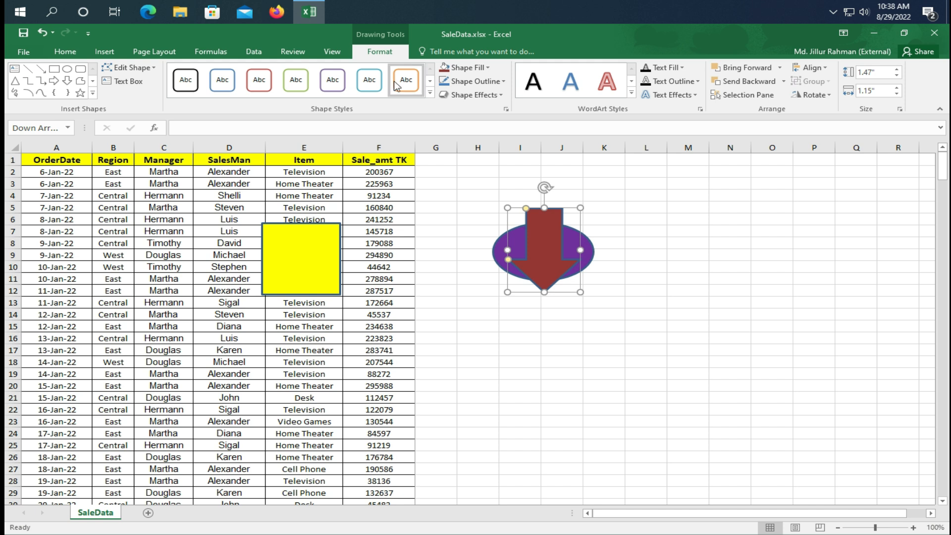
Send the down arrow backward behind the purple oval.
{"action": "left_click", "coordinate": [154, 52]}
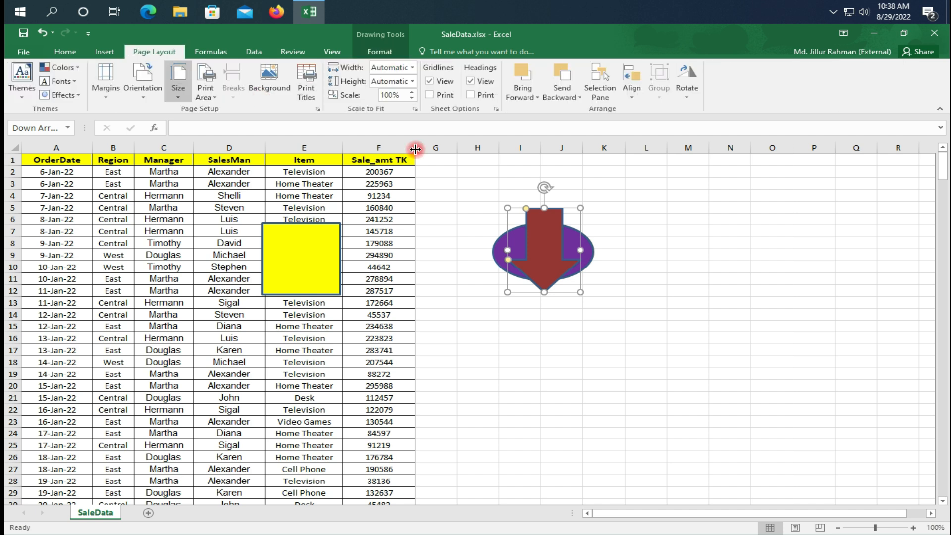
{"action": "left_click", "coordinate": [539, 97]}
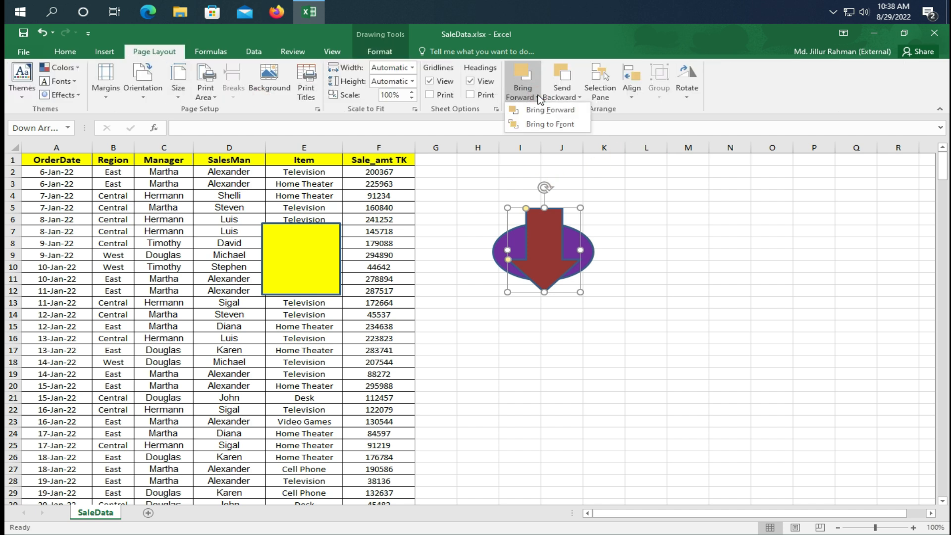
{"action": "left_click", "coordinate": [578, 98]}
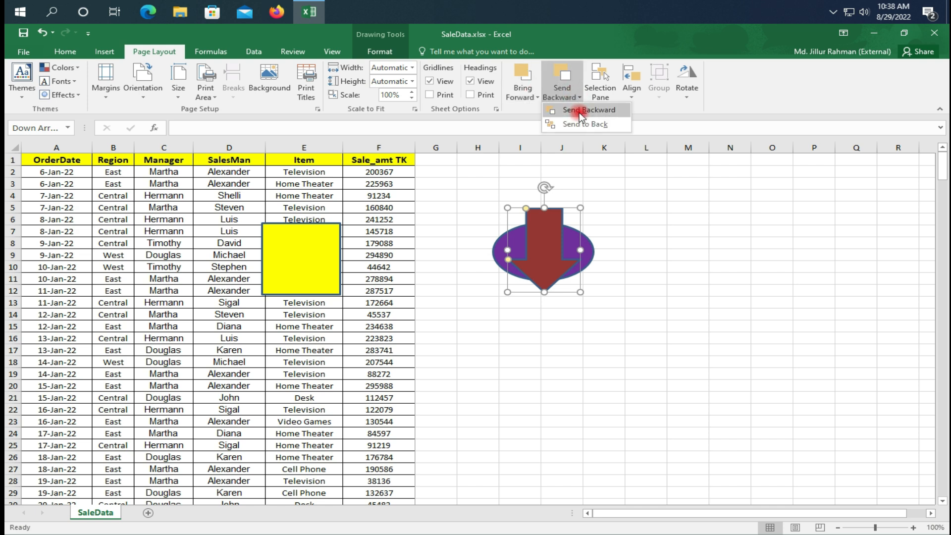
{"action": "left_click", "coordinate": [579, 111]}
{"action": "left_click", "coordinate": [545, 249]}
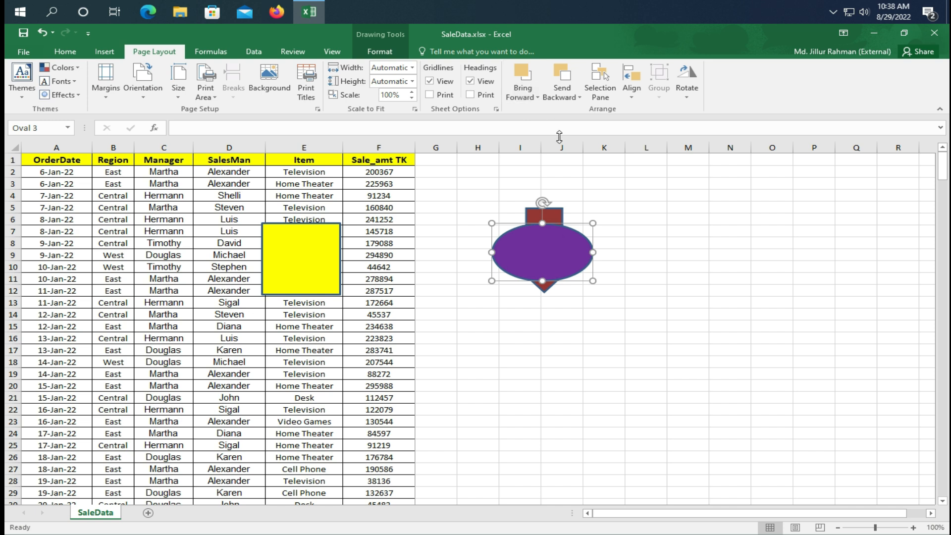
Bring the down arrow to the front of the overlapping shapes.
{"action": "left_click", "coordinate": [556, 213]}
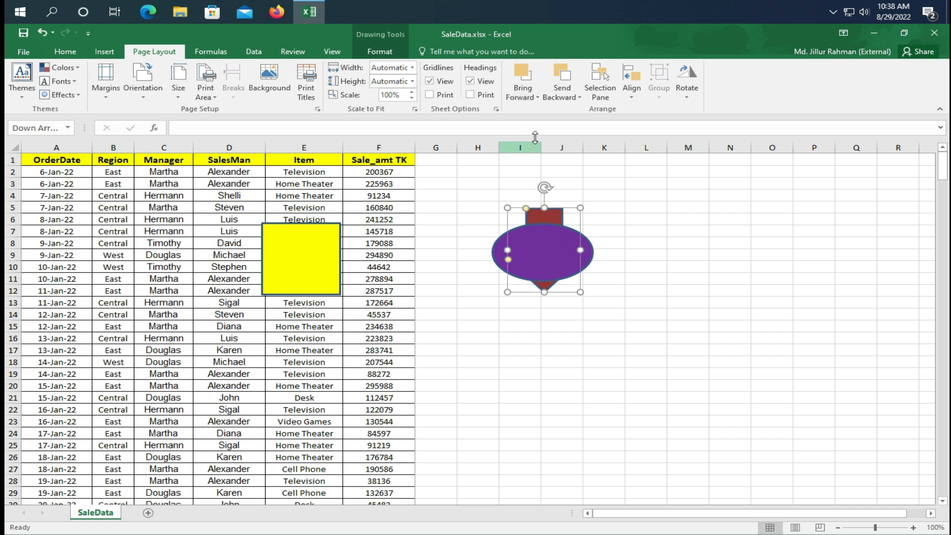
{"action": "left_click", "coordinate": [538, 97]}
{"action": "left_click", "coordinate": [550, 123]}
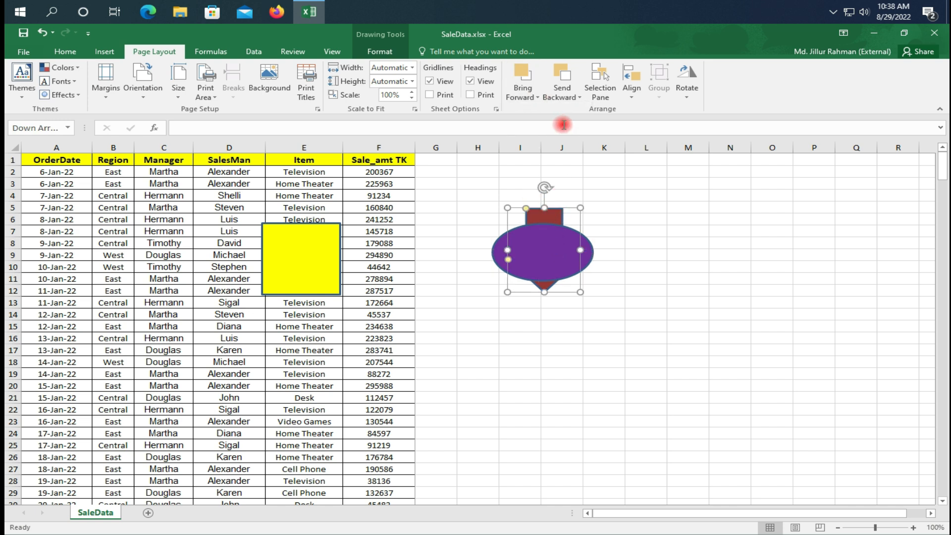
Move the shapes apart, with the arrow near columns F and G, the rectangle across columns E and F, and the oval near columns I to K.
{"action": "left_click_drag", "start_coordinate": [505, 298], "coordinate": [401, 322]}
{"action": "left_click_drag", "start_coordinate": [292, 260], "coordinate": [329, 229]}
{"action": "left_click_drag", "start_coordinate": [406, 287], "coordinate": [423, 286]}
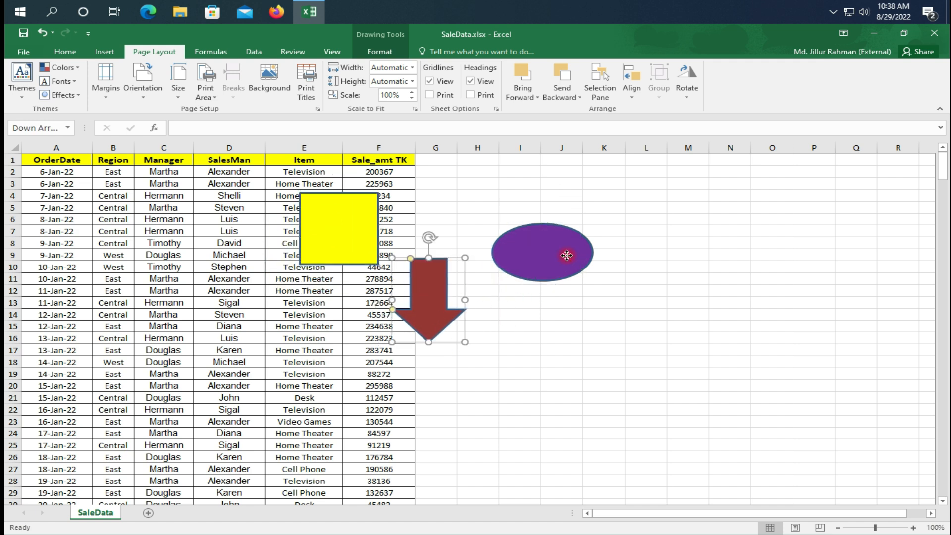
{"action": "left_click_drag", "start_coordinate": [570, 259], "coordinate": [581, 246]}
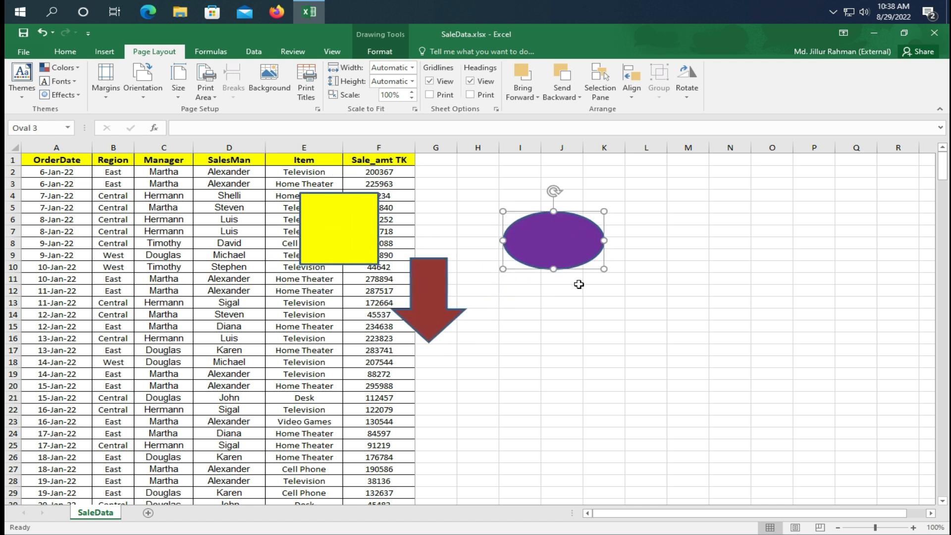
Open the Selection pane, hide all the shapes on the sheet, and show them all again.
{"action": "left_click", "coordinate": [607, 98]}
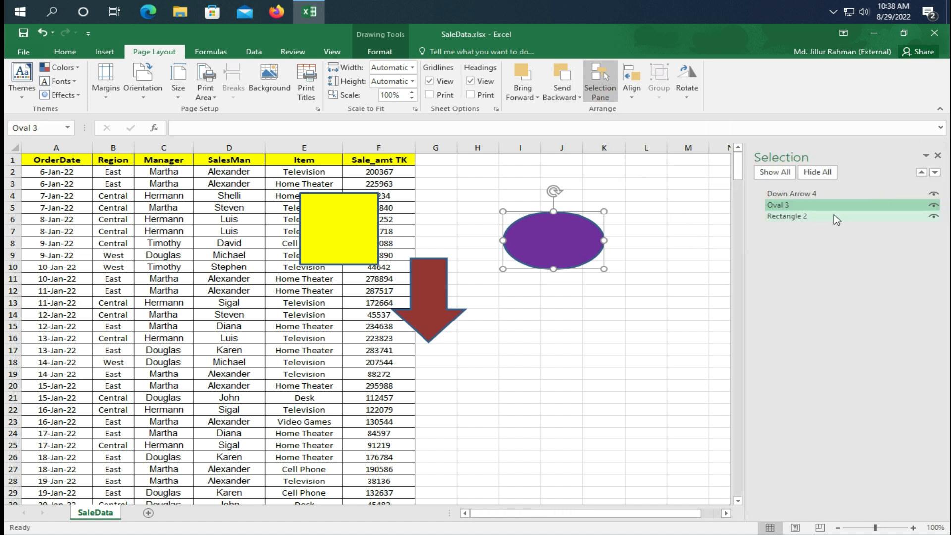
{"action": "left_click", "coordinate": [817, 172]}
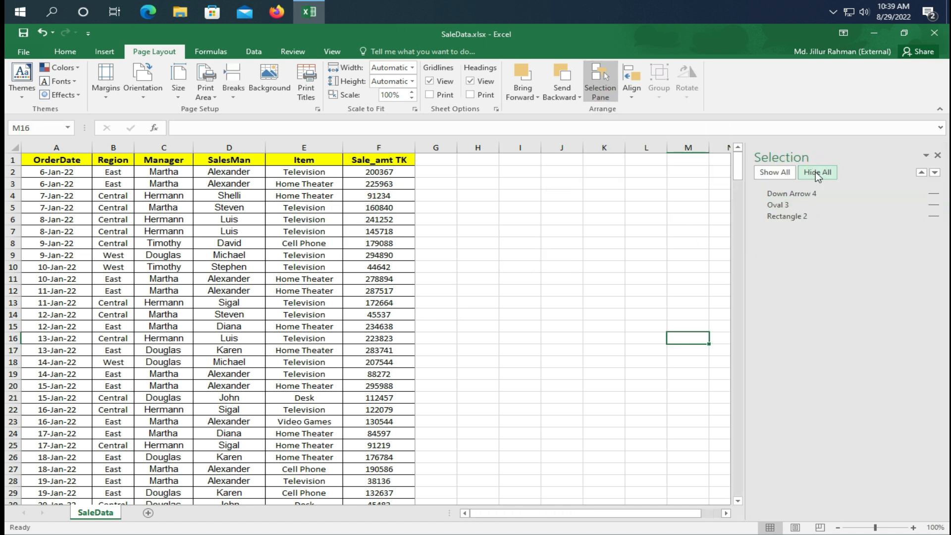
{"action": "left_click", "coordinate": [789, 172]}
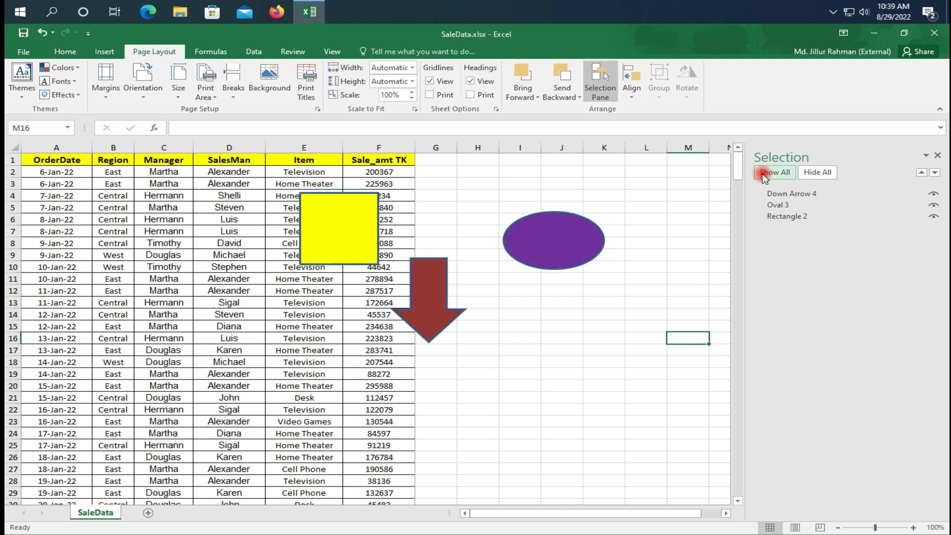
Toggle the visibility of the arrow and the oval individually, and reorder the shapes as Rectangle 2, Oval 3, Down Arrow 4.
{"action": "left_click", "coordinate": [936, 195]}
{"action": "left_click", "coordinate": [935, 196]}
{"action": "left_click", "coordinate": [935, 205]}
{"action": "left_click", "coordinate": [935, 207]}
{"action": "mouse_move", "coordinate": [789, 216]}
{"action": "left_mouse_down"}
{"action": "mouse_move", "coordinate": [791, 190]}
{"action": "mouse_move", "coordinate": [797, 227]}
{"action": "left_mouse_up"}
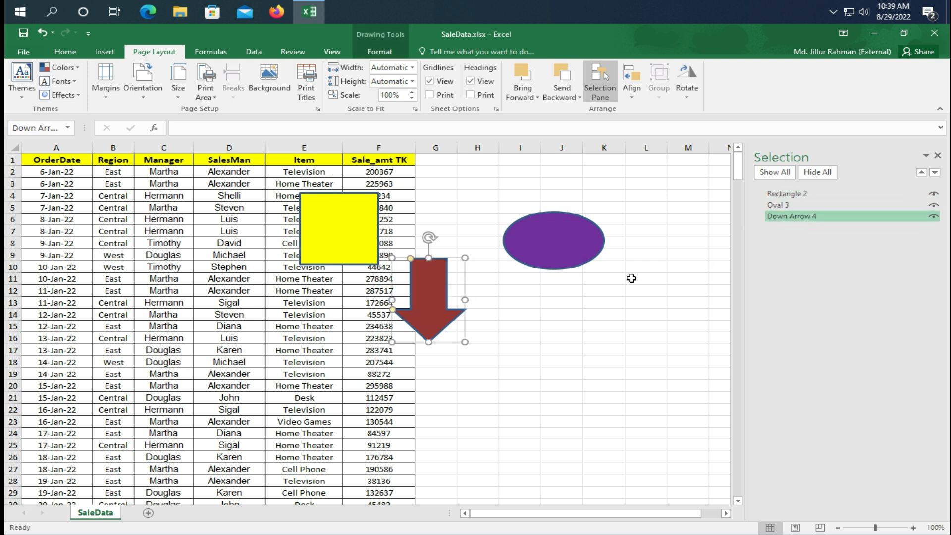
{"action": "left_click", "coordinate": [650, 210]}
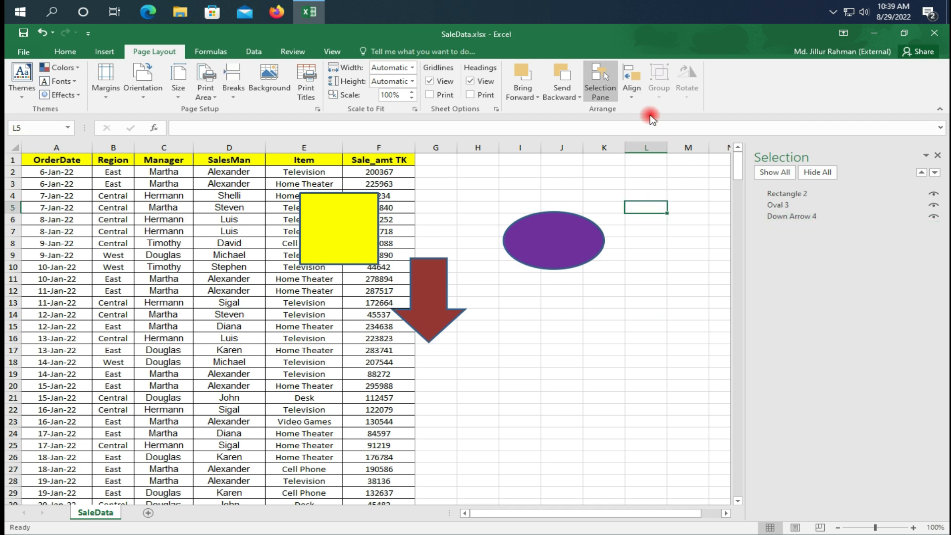
{"action": "left_click", "coordinate": [634, 99]}
{"action": "left_click", "coordinate": [371, 248]}
{"action": "left_click", "coordinate": [371, 238]}
{"action": "left_click", "coordinate": [420, 299], "text": "ctrl"}
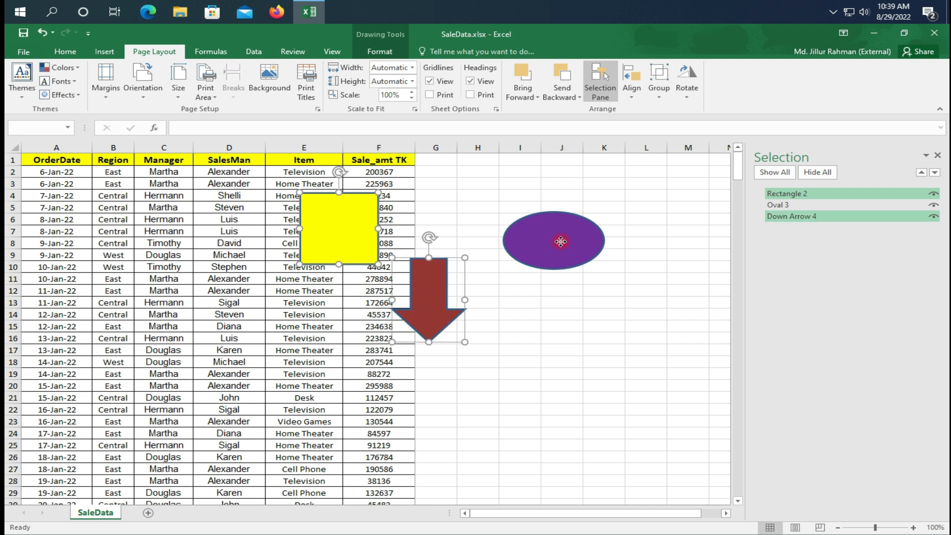
{"action": "left_click", "coordinate": [555, 241], "text": "ctrl"}
{"action": "left_click", "coordinate": [524, 338]}
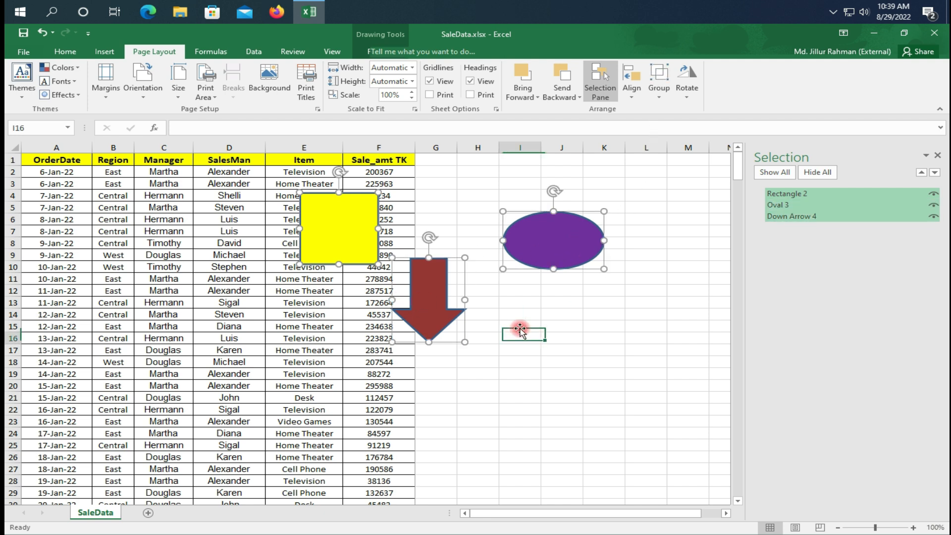
Try aligning the rectangle, arrow and oval together by their left edges, and undo the alignment.
{"action": "left_click", "coordinate": [324, 242]}
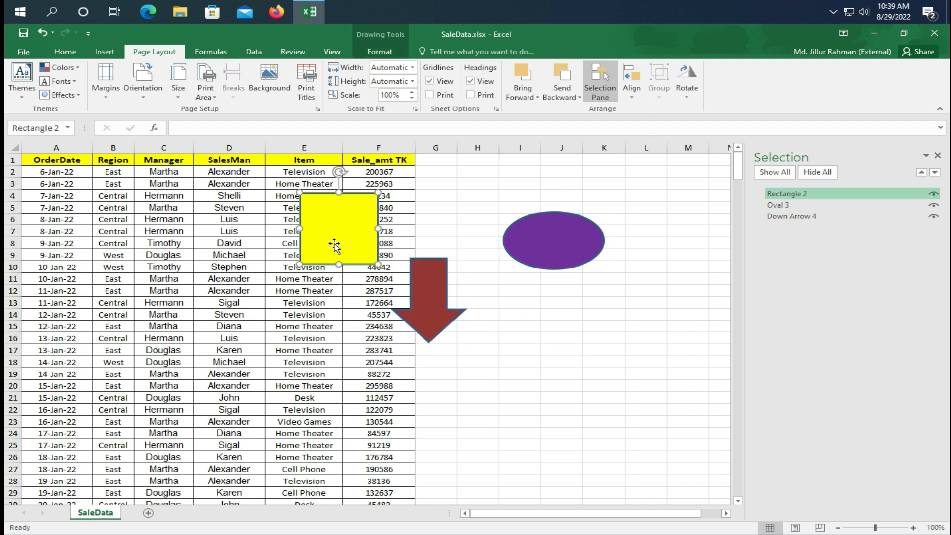
{"action": "left_click", "coordinate": [468, 320], "text": "ctrl"}
{"action": "left_click", "coordinate": [583, 239], "text": "ctrl"}
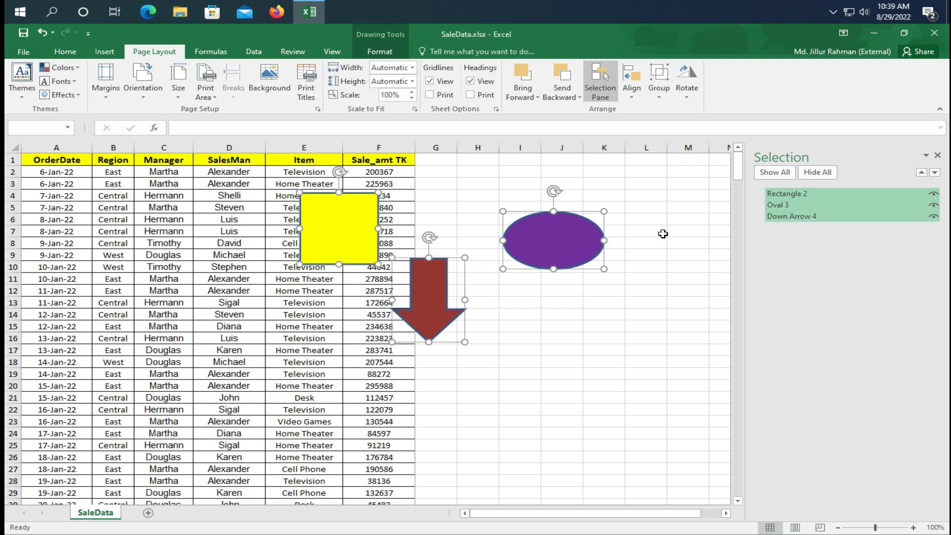
{"action": "left_click", "coordinate": [659, 91]}
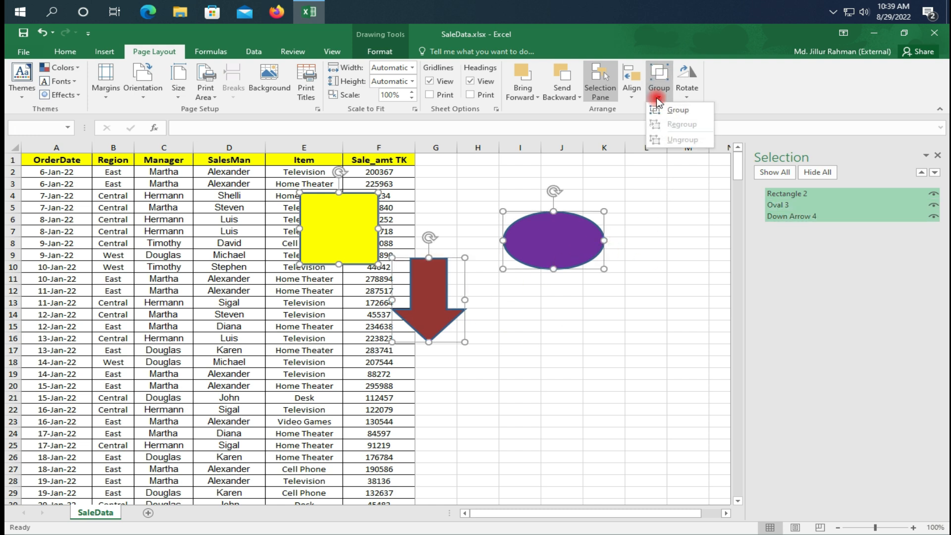
{"action": "left_click", "coordinate": [632, 94]}
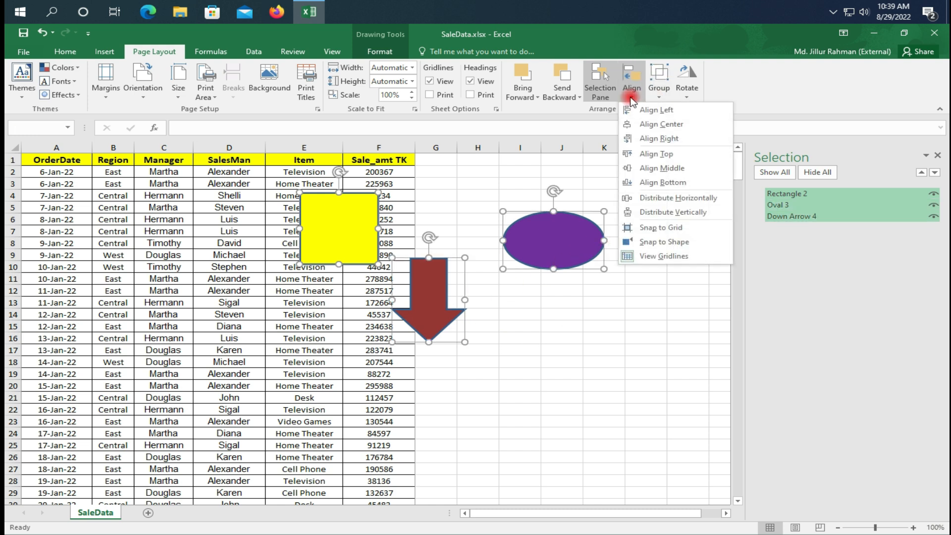
{"action": "left_click", "coordinate": [660, 125]}
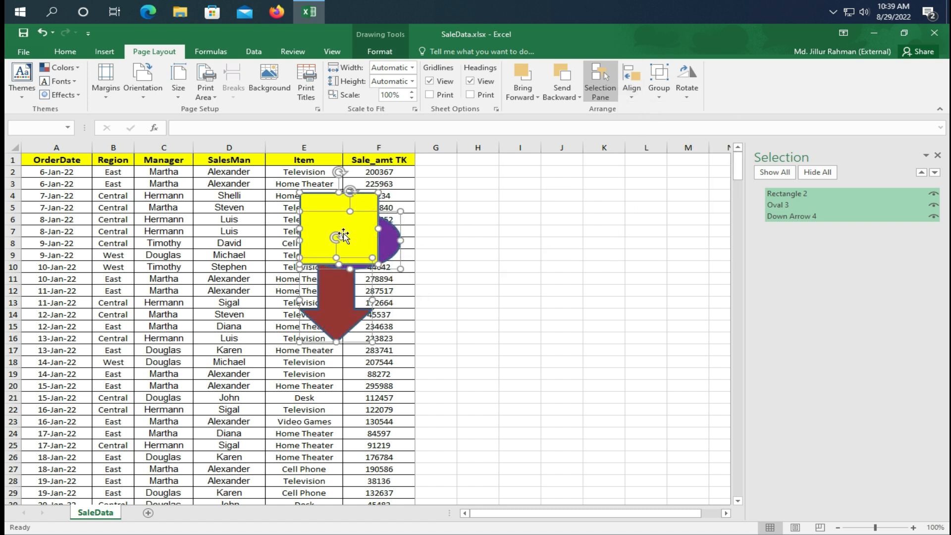
{"action": "left_click", "coordinate": [498, 300]}
{"action": "key", "text": "ctrl+z"}
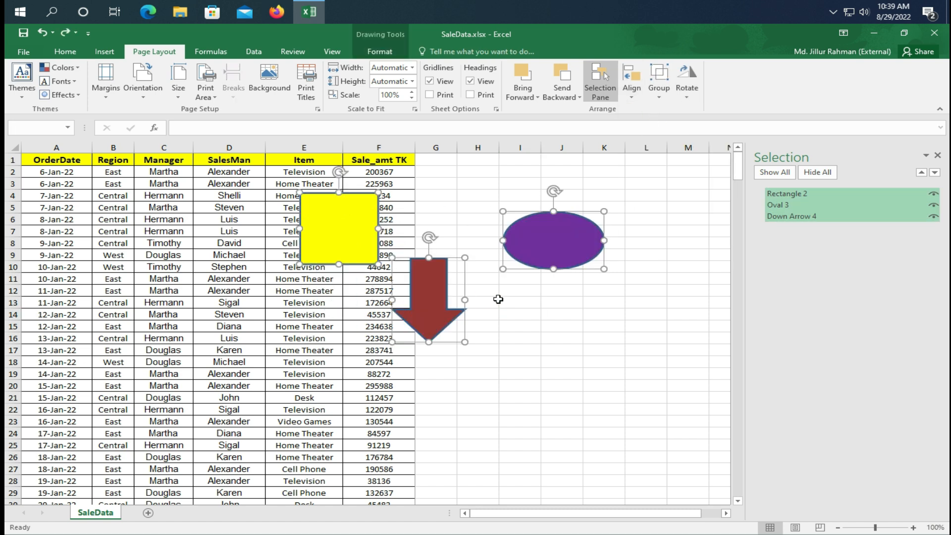
Spread the shapes vertically, with the rectangle around rows 3 to 8, the oval around rows 12 to 16, and the arrow from row 24 down.
{"action": "left_click_drag", "start_coordinate": [429, 292], "coordinate": [438, 390]}
{"action": "left_click", "coordinate": [492, 251]}
{"action": "left_click_drag", "start_coordinate": [372, 305], "coordinate": [379, 194]}
{"action": "left_click_drag", "start_coordinate": [438, 384], "coordinate": [452, 464]}
{"action": "left_click_drag", "start_coordinate": [566, 353], "coordinate": [567, 334]}
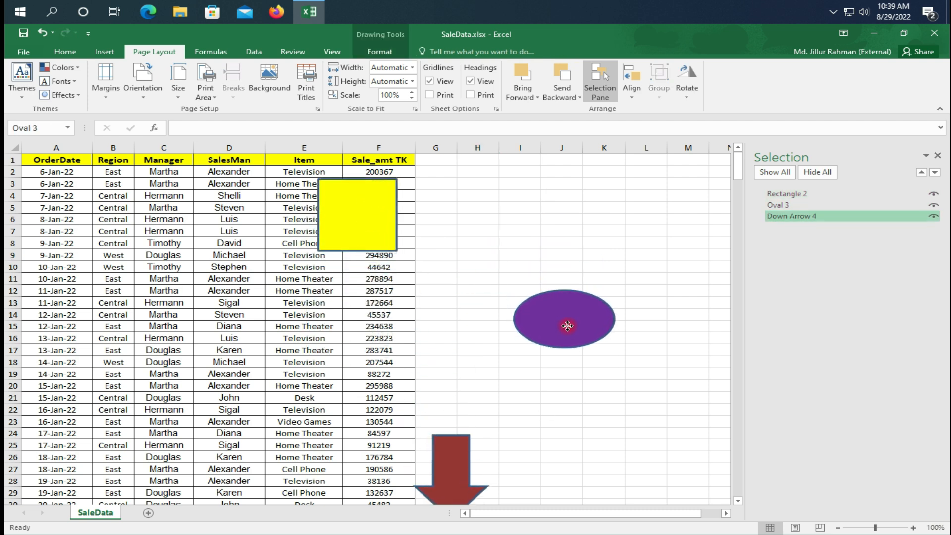
Align the rectangle, oval and arrow by their left edges, and afterward by their right edges.
{"action": "left_click", "coordinate": [402, 213]}
{"action": "left_click", "coordinate": [559, 317], "text": "ctrl"}
{"action": "left_click", "coordinate": [466, 477], "text": "ctrl"}
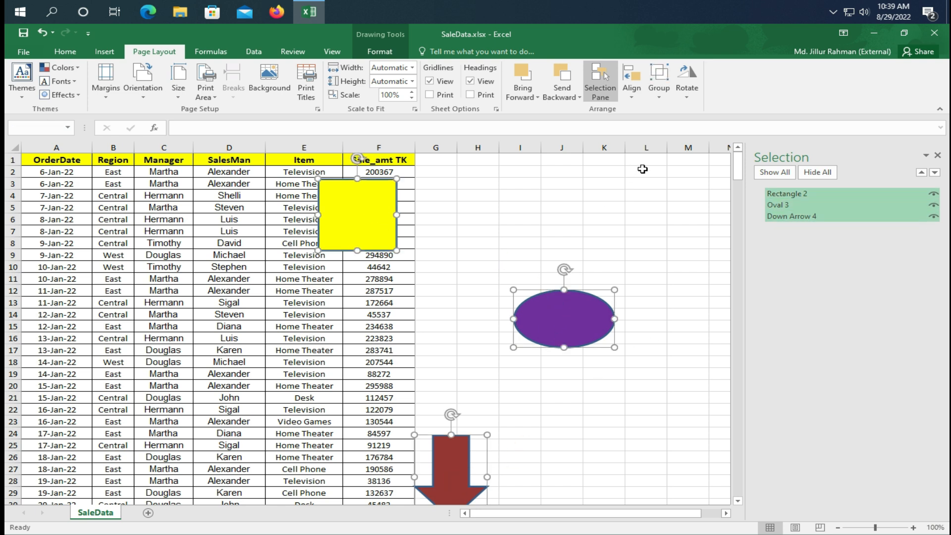
{"action": "left_click", "coordinate": [636, 96]}
{"action": "left_click", "coordinate": [654, 130]}
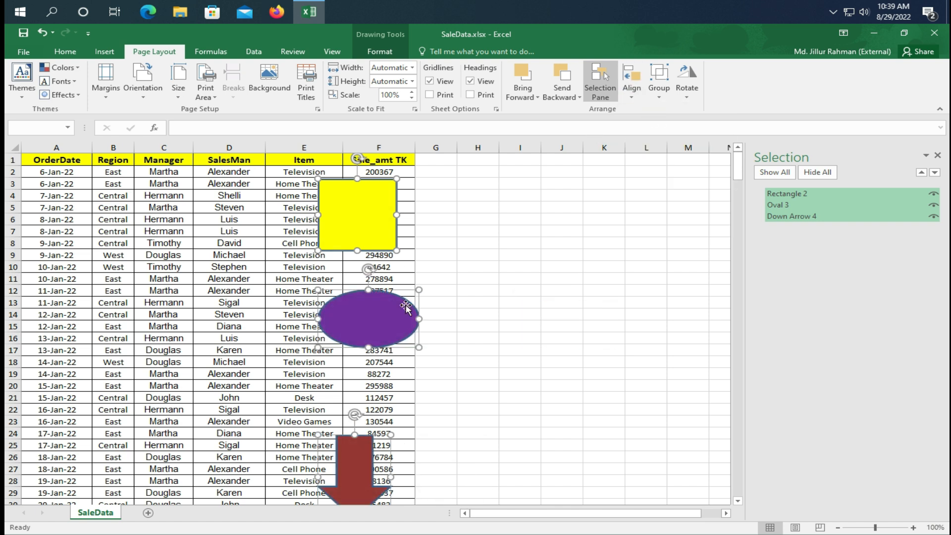
{"action": "left_click", "coordinate": [632, 91]}
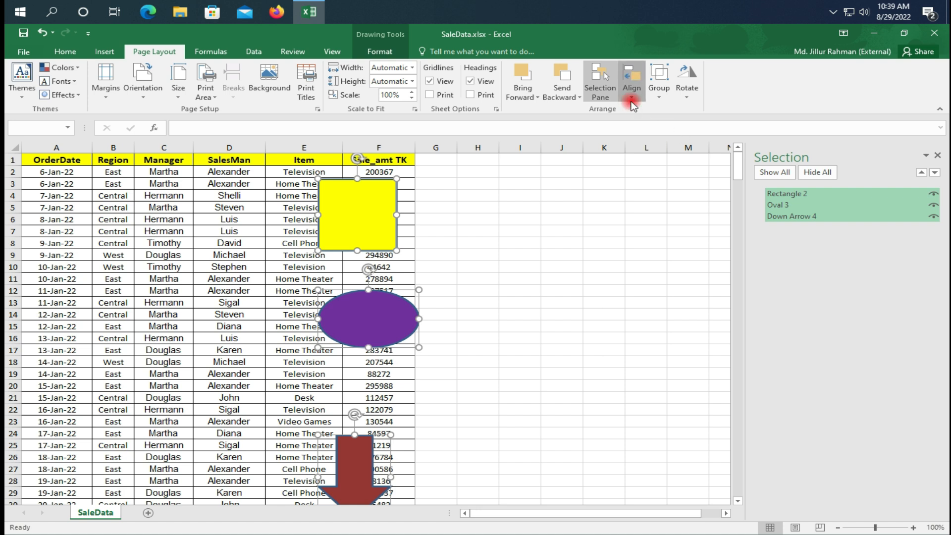
{"action": "left_click", "coordinate": [655, 138]}
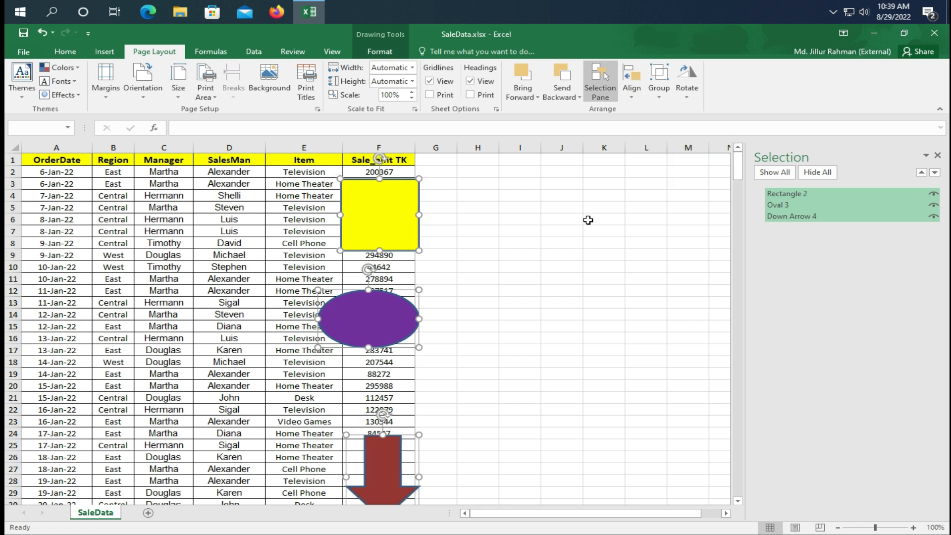
{"action": "left_click", "coordinate": [631, 92]}
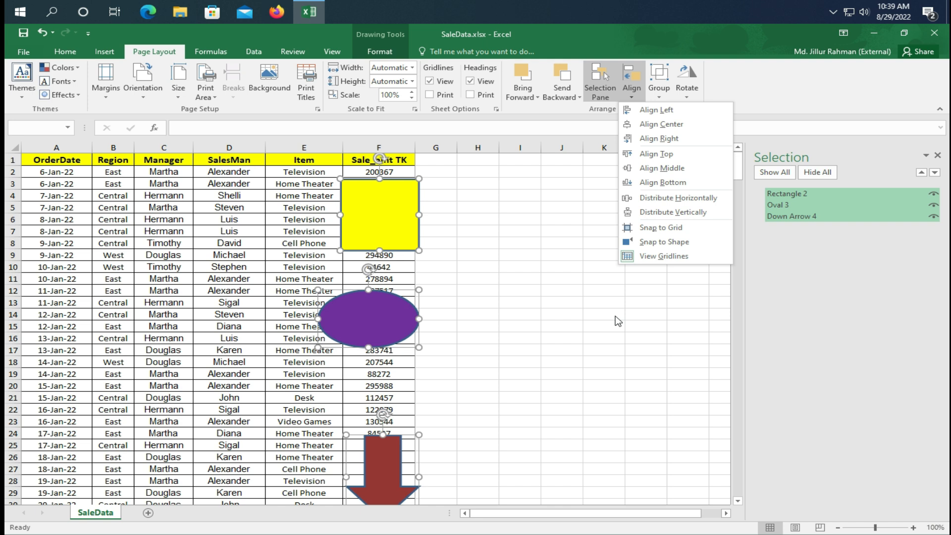
{"action": "left_click", "coordinate": [554, 329]}
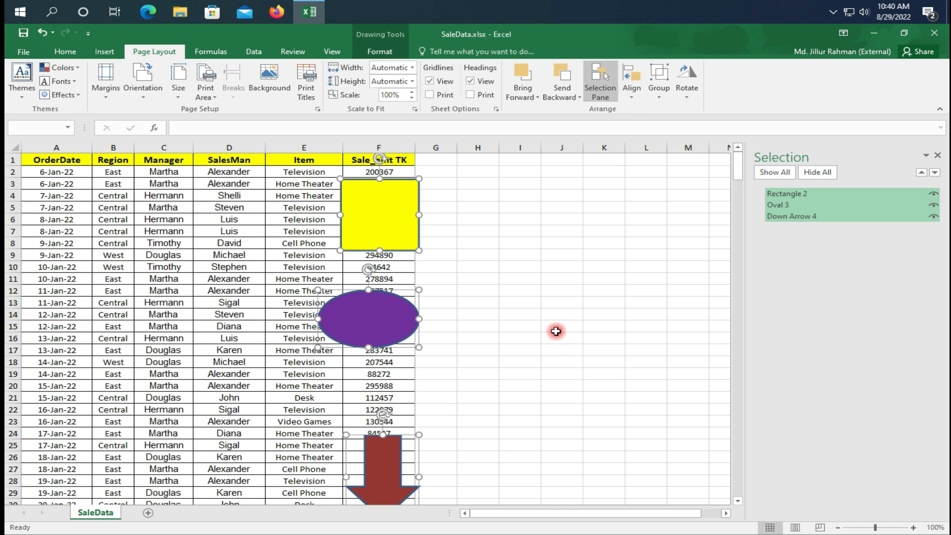
{"action": "left_click", "coordinate": [659, 82]}
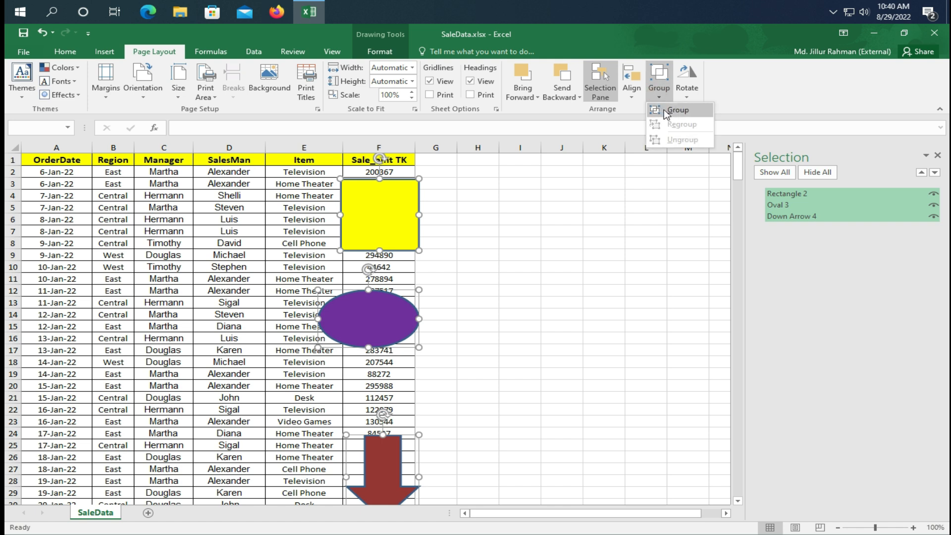
{"action": "left_click", "coordinate": [517, 252]}
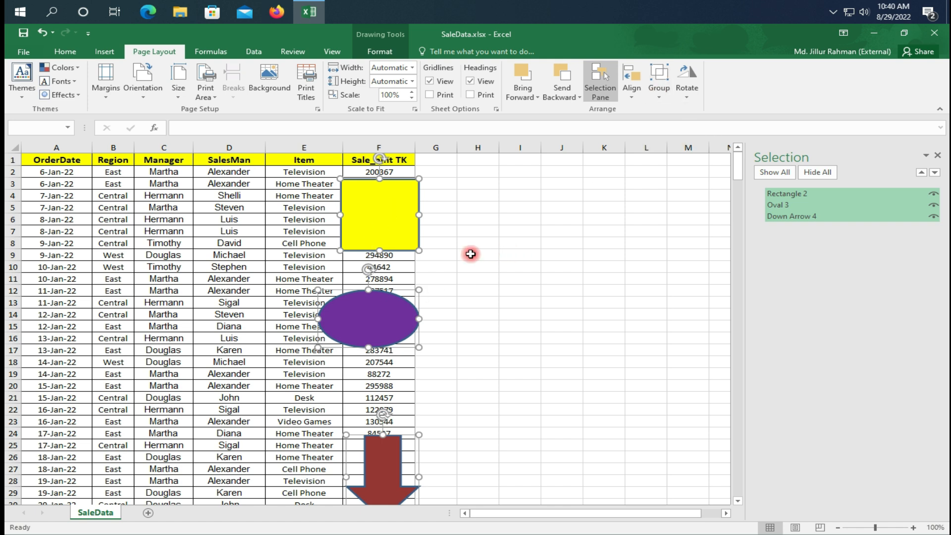
{"action": "left_click", "coordinate": [525, 230]}
{"action": "left_click", "coordinate": [520, 314]}
Group the rectangle, oval and down arrow, and move the group off the table to columns H to K.
{"action": "left_click", "coordinate": [390, 226]}
{"action": "left_click", "coordinate": [388, 303], "text": "ctrl"}
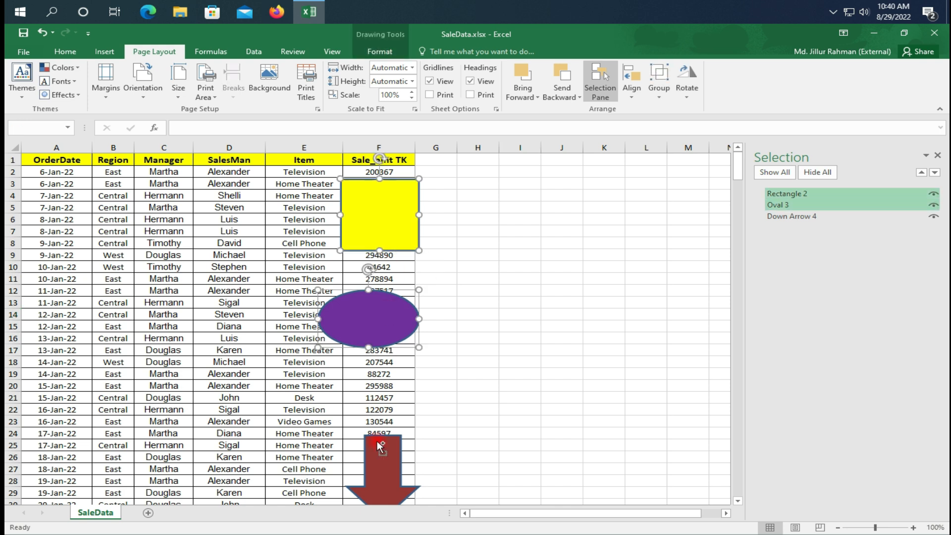
{"action": "left_click", "coordinate": [376, 441], "text": "ctrl"}
{"action": "left_click", "coordinate": [659, 89]}
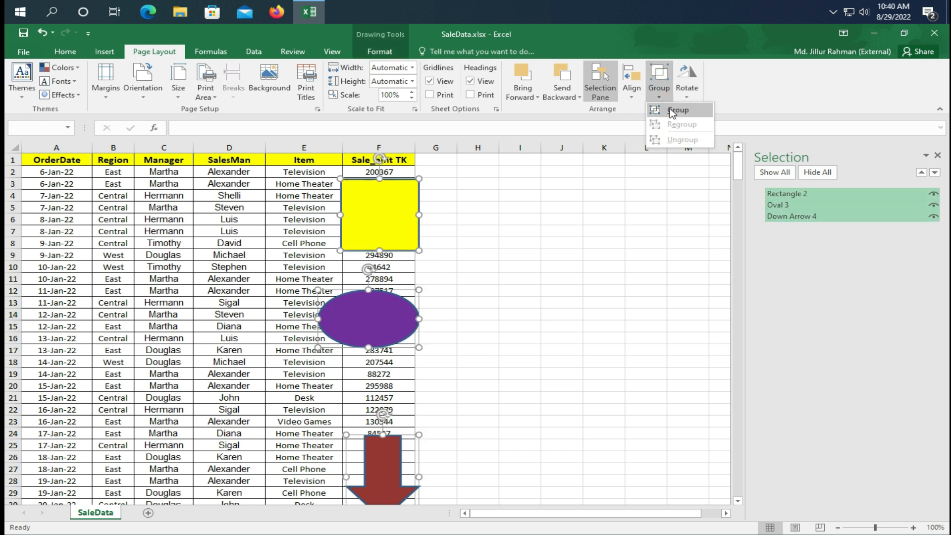
{"action": "left_click", "coordinate": [671, 112]}
{"action": "left_click", "coordinate": [554, 316]}
{"action": "left_click_drag", "start_coordinate": [375, 320], "coordinate": [547, 304]}
{"action": "left_click", "coordinate": [695, 296]}
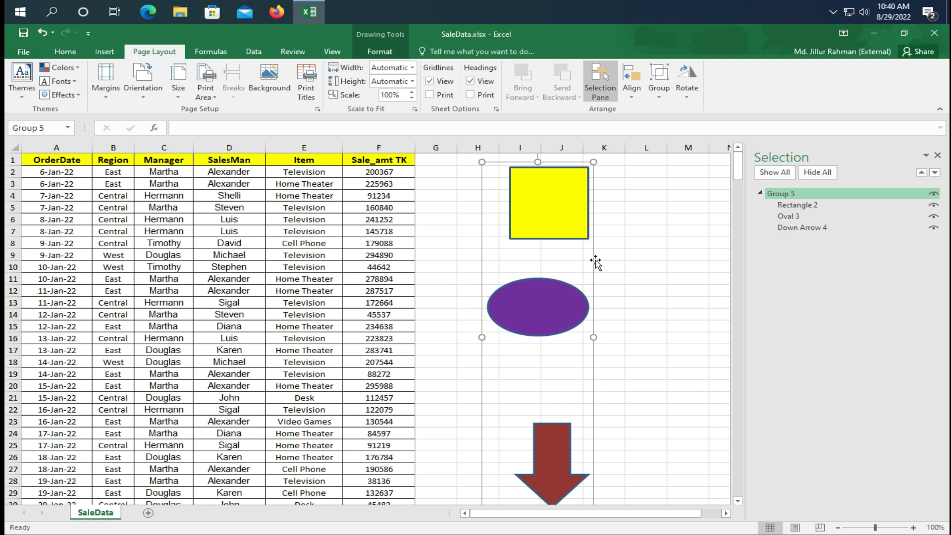
Ungroup the grouped rectangle, oval and down arrow, and deselect the shapes.
{"action": "left_click", "coordinate": [659, 89]}
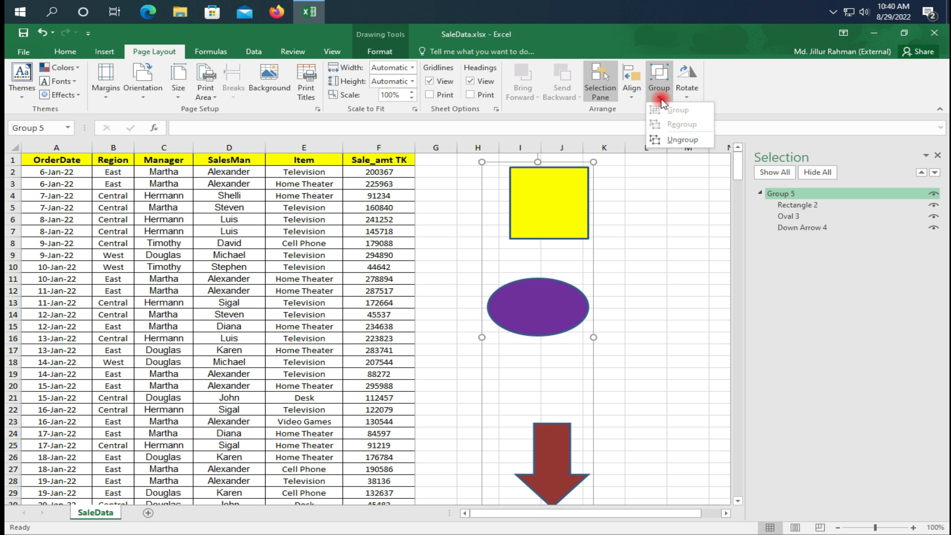
{"action": "left_click", "coordinate": [676, 141]}
{"action": "left_click", "coordinate": [665, 272]}
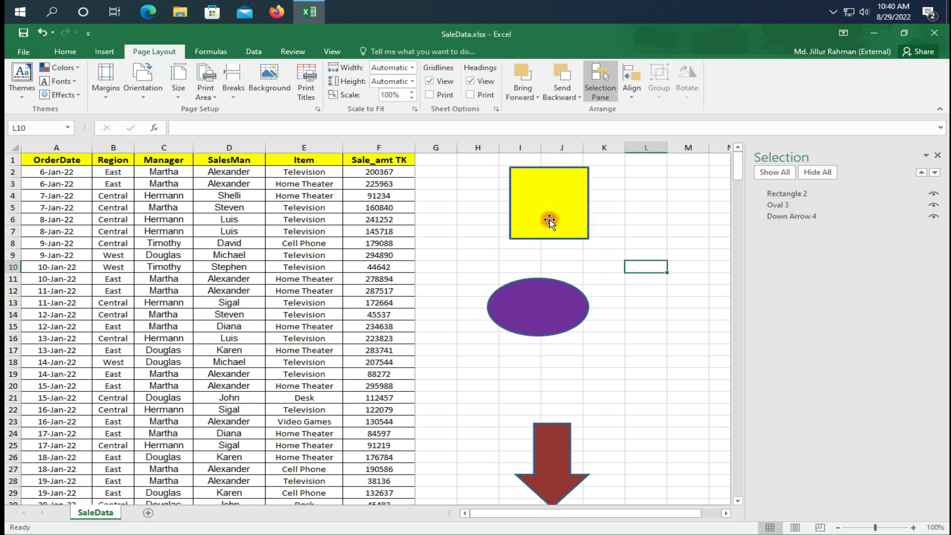
Move the rectangle to columns G to I, the oval around columns K and L, and the down arrow below them near column I.
{"action": "left_click_drag", "start_coordinate": [548, 216], "coordinate": [521, 225]}
{"action": "left_click_drag", "start_coordinate": [544, 315], "coordinate": [632, 252]}
{"action": "left_click_drag", "start_coordinate": [564, 470], "coordinate": [562, 343]}
{"action": "left_click_drag", "start_coordinate": [551, 246], "coordinate": [506, 256]}
{"action": "left_click", "coordinate": [620, 250]}
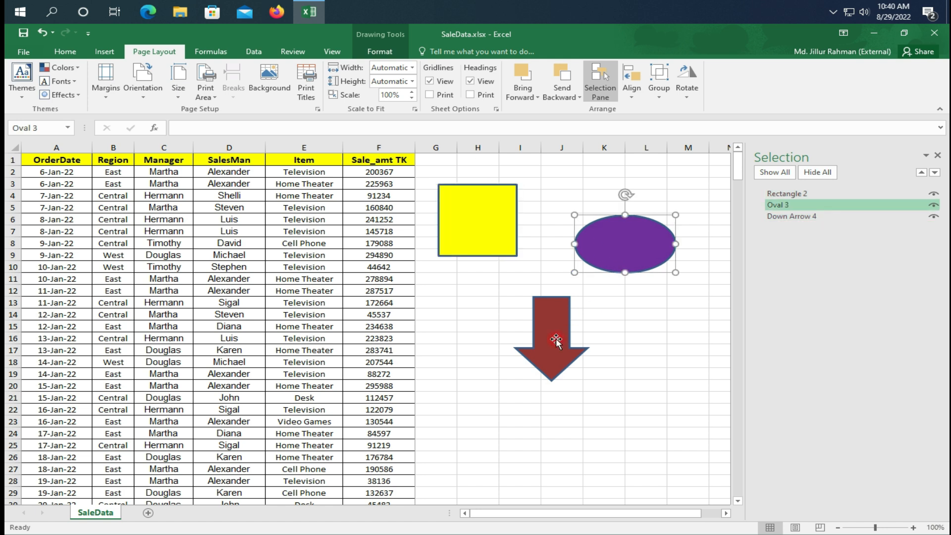
{"action": "left_click_drag", "start_coordinate": [550, 315], "coordinate": [516, 325]}
Flip the down arrow horizontally.
{"action": "left_click", "coordinate": [689, 100]}
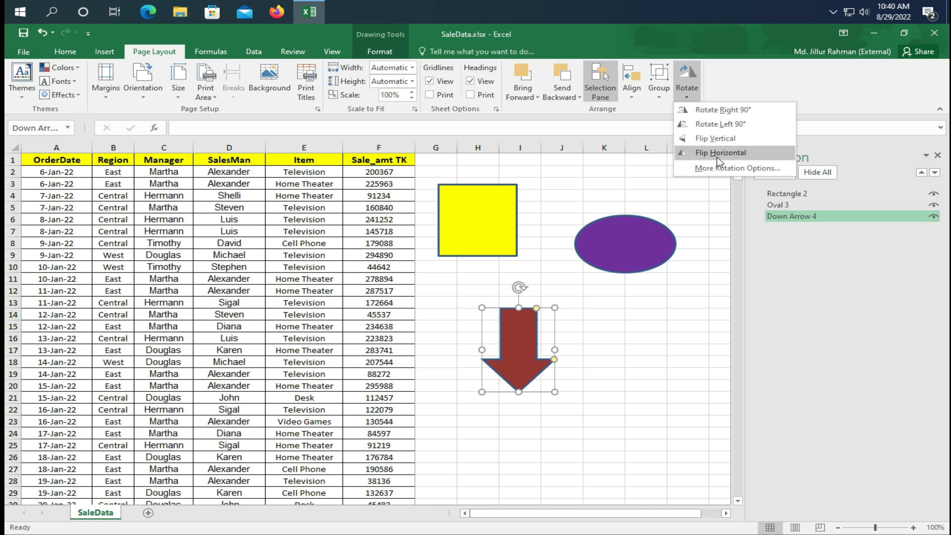
{"action": "left_click", "coordinate": [646, 238]}
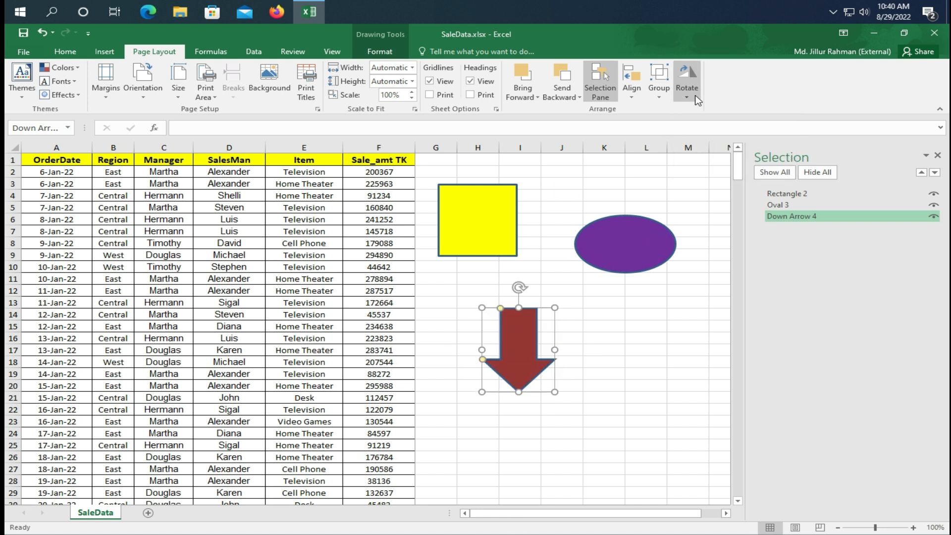
{"action": "left_click", "coordinate": [522, 356]}
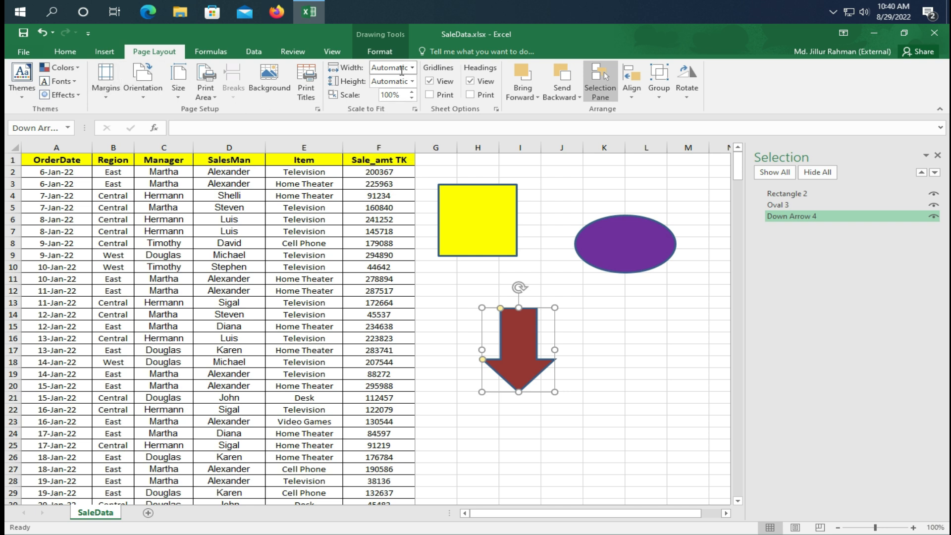
Delete the oval, the down arrow and the rectangle from the sheet.
{"action": "left_click", "coordinate": [607, 256]}
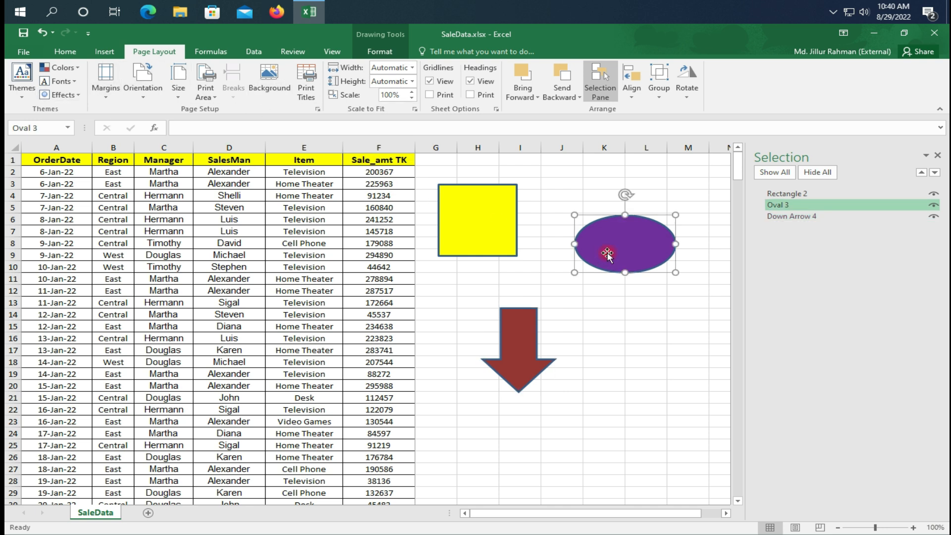
{"action": "key", "text": "Delete"}
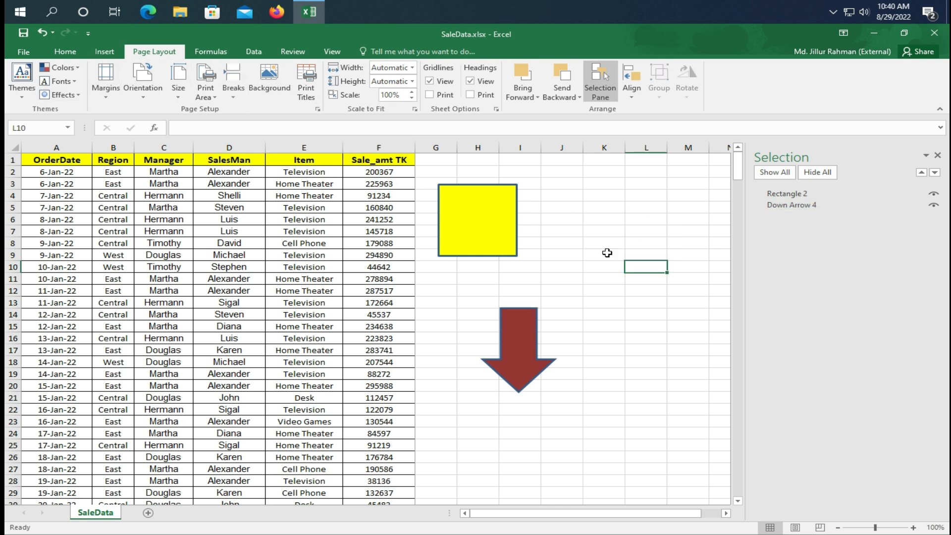
{"action": "left_click", "coordinate": [530, 342]}
{"action": "key", "text": "Delete"}
{"action": "left_click", "coordinate": [499, 218]}
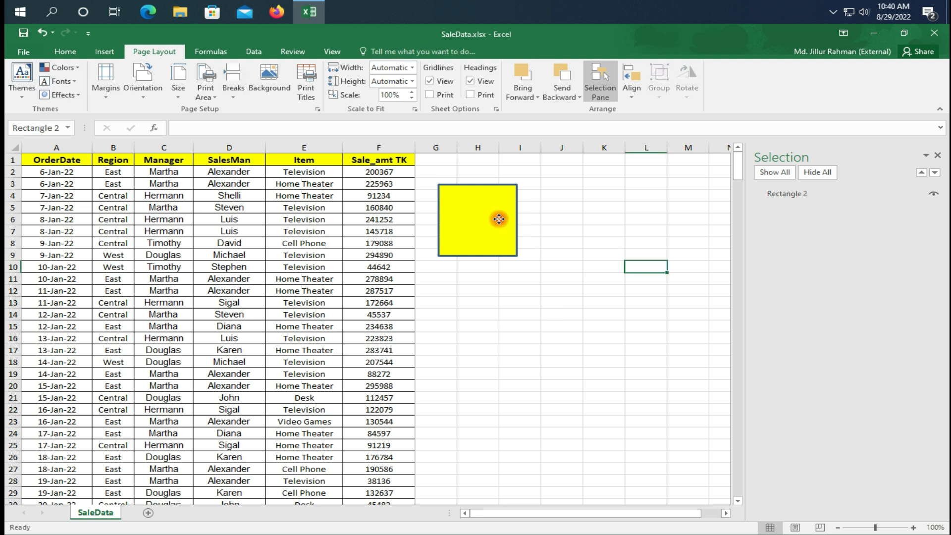
{"action": "key", "text": "Delete"}
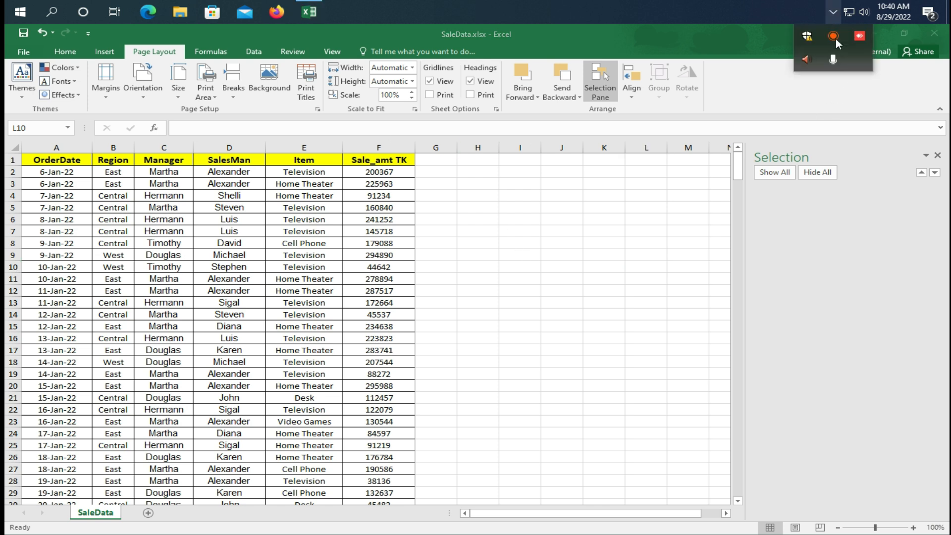
{"action": "left_click", "coordinate": [833, 39]}
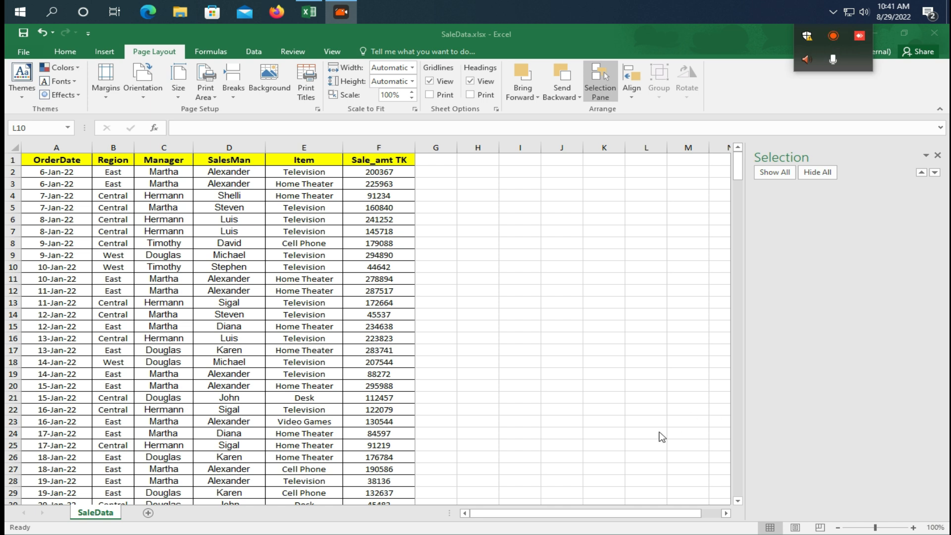